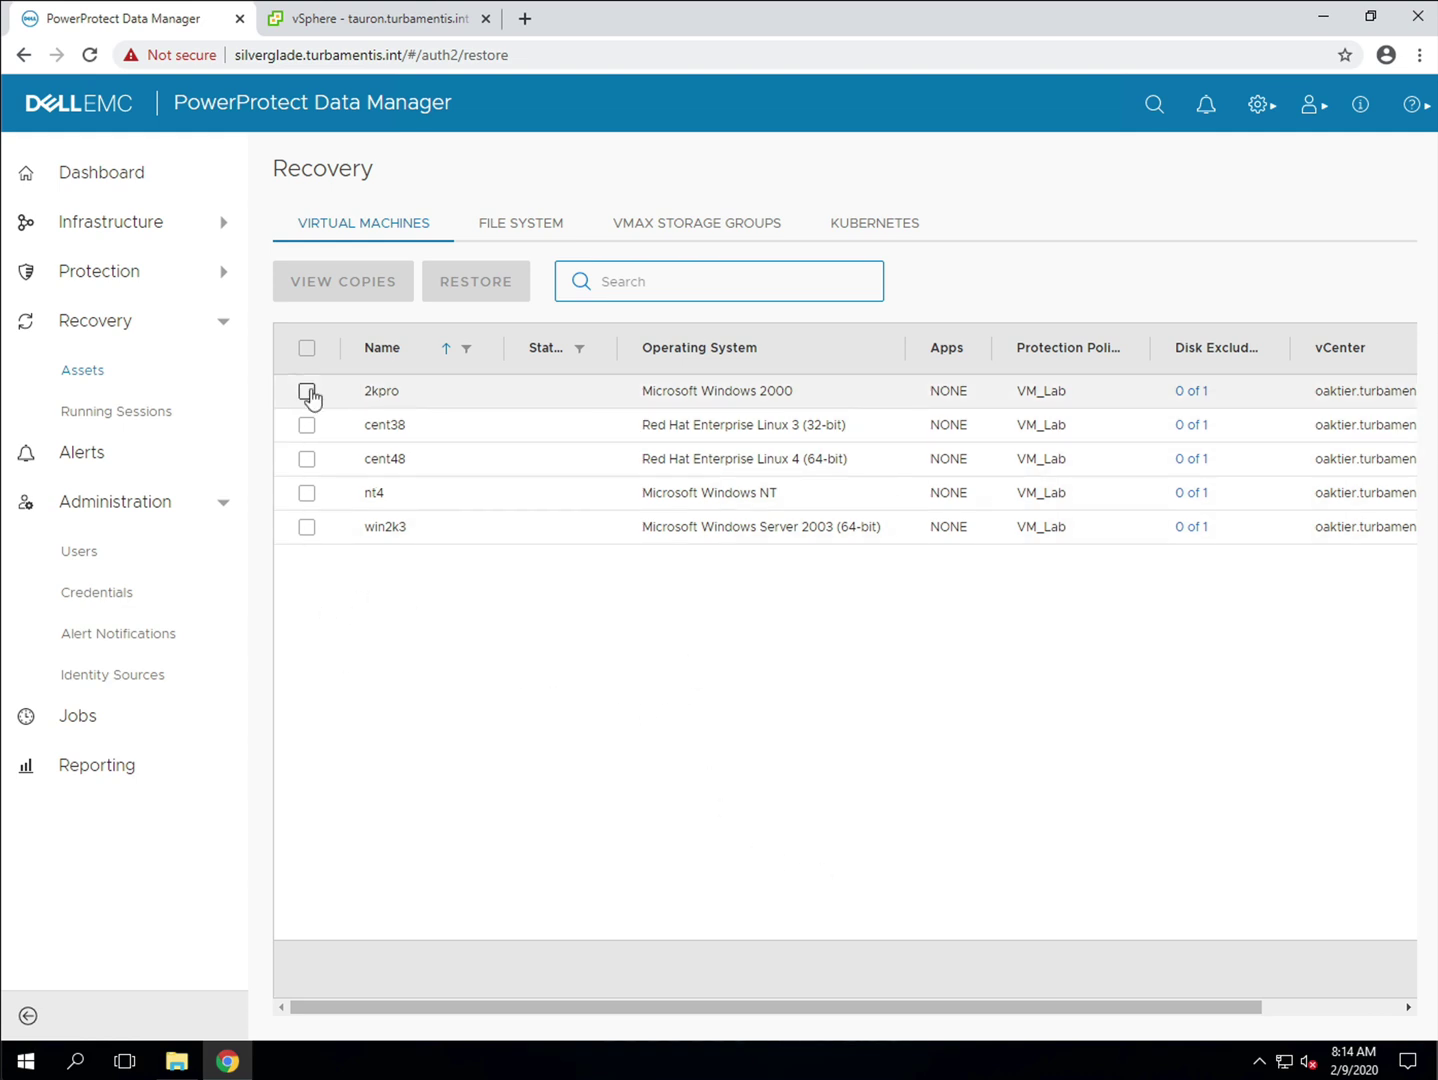
Step: Select the 2kpro virtual machine under Recovery Assets and launch its restore wizard
left_click(307, 390)
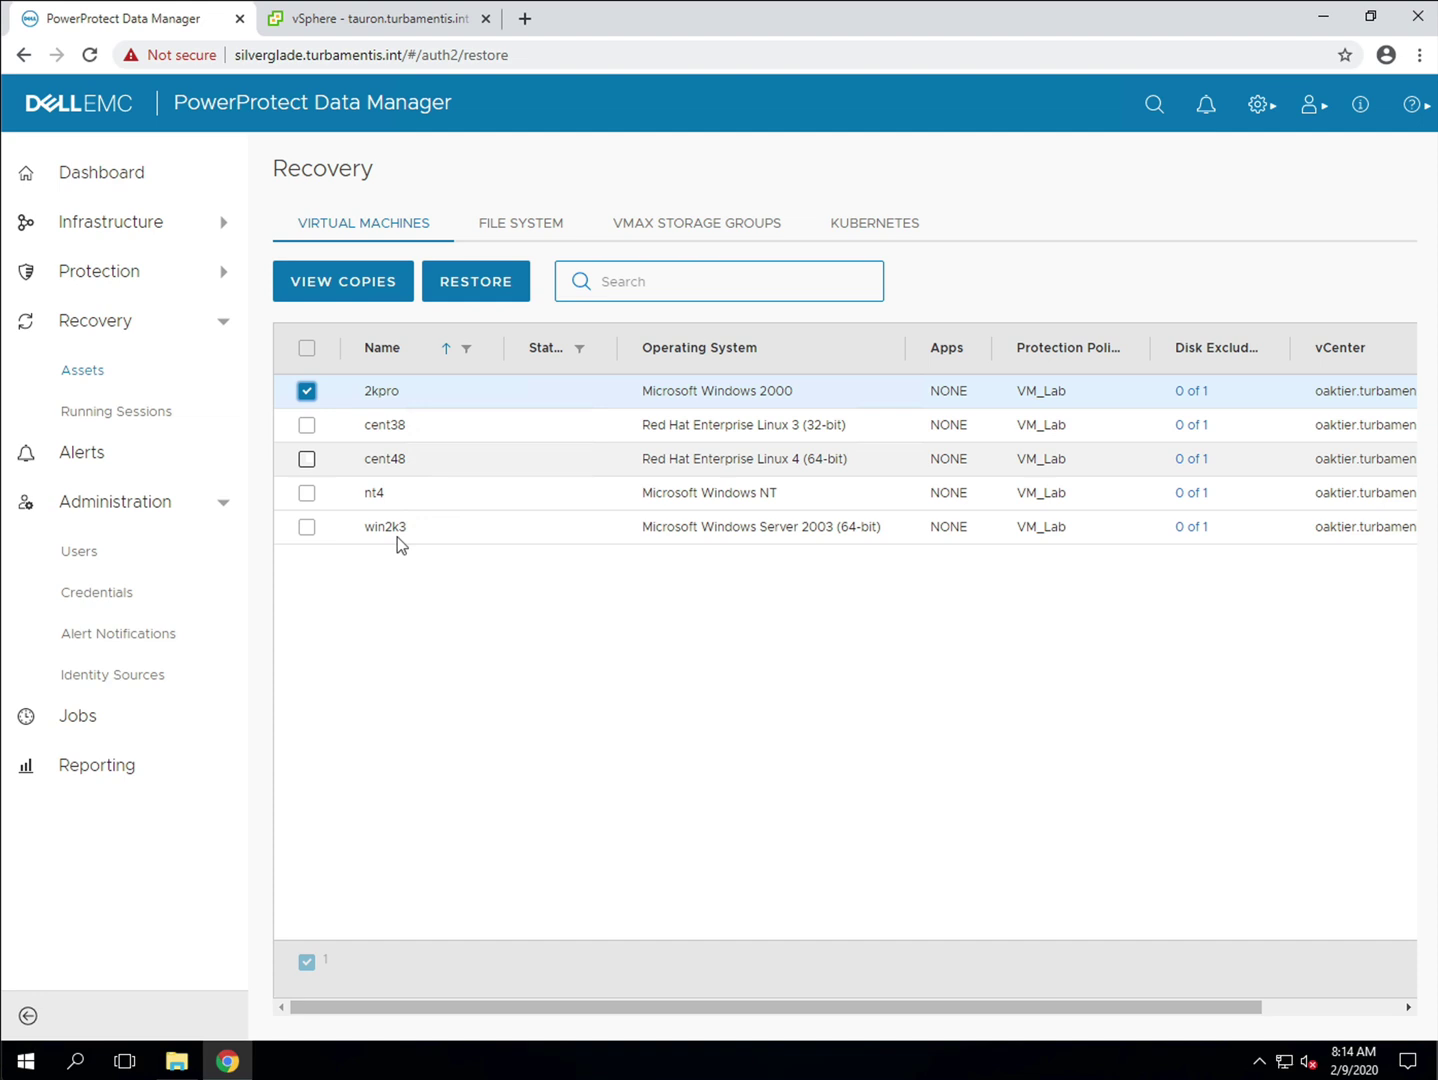
left_click(487, 288)
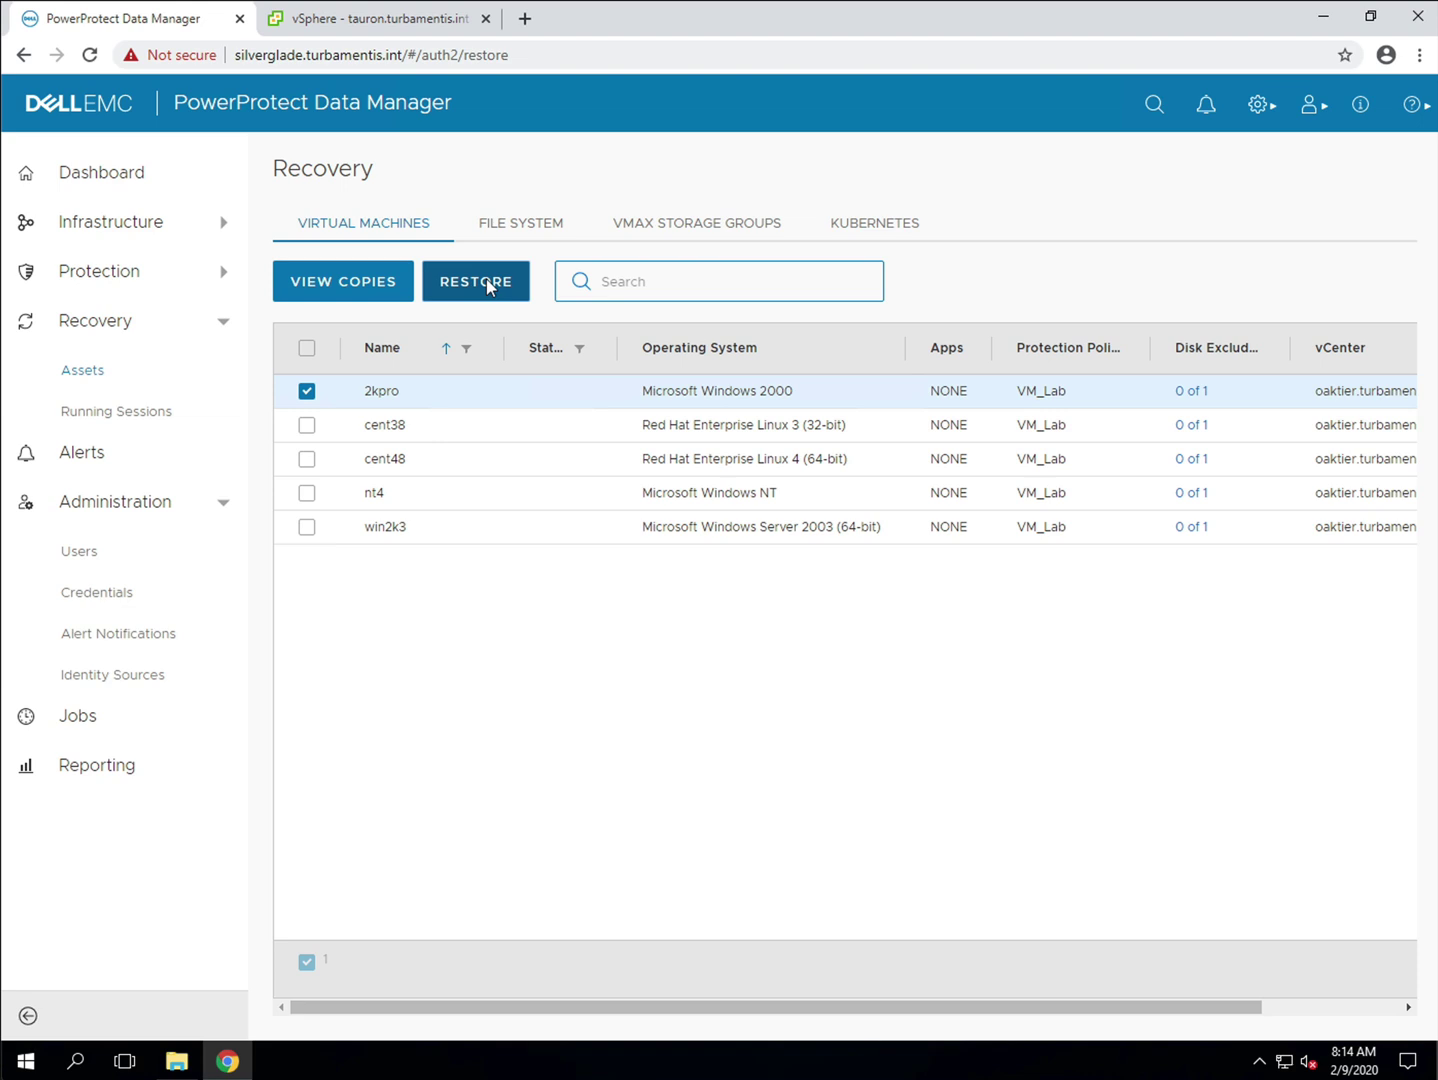
left_click(490, 285)
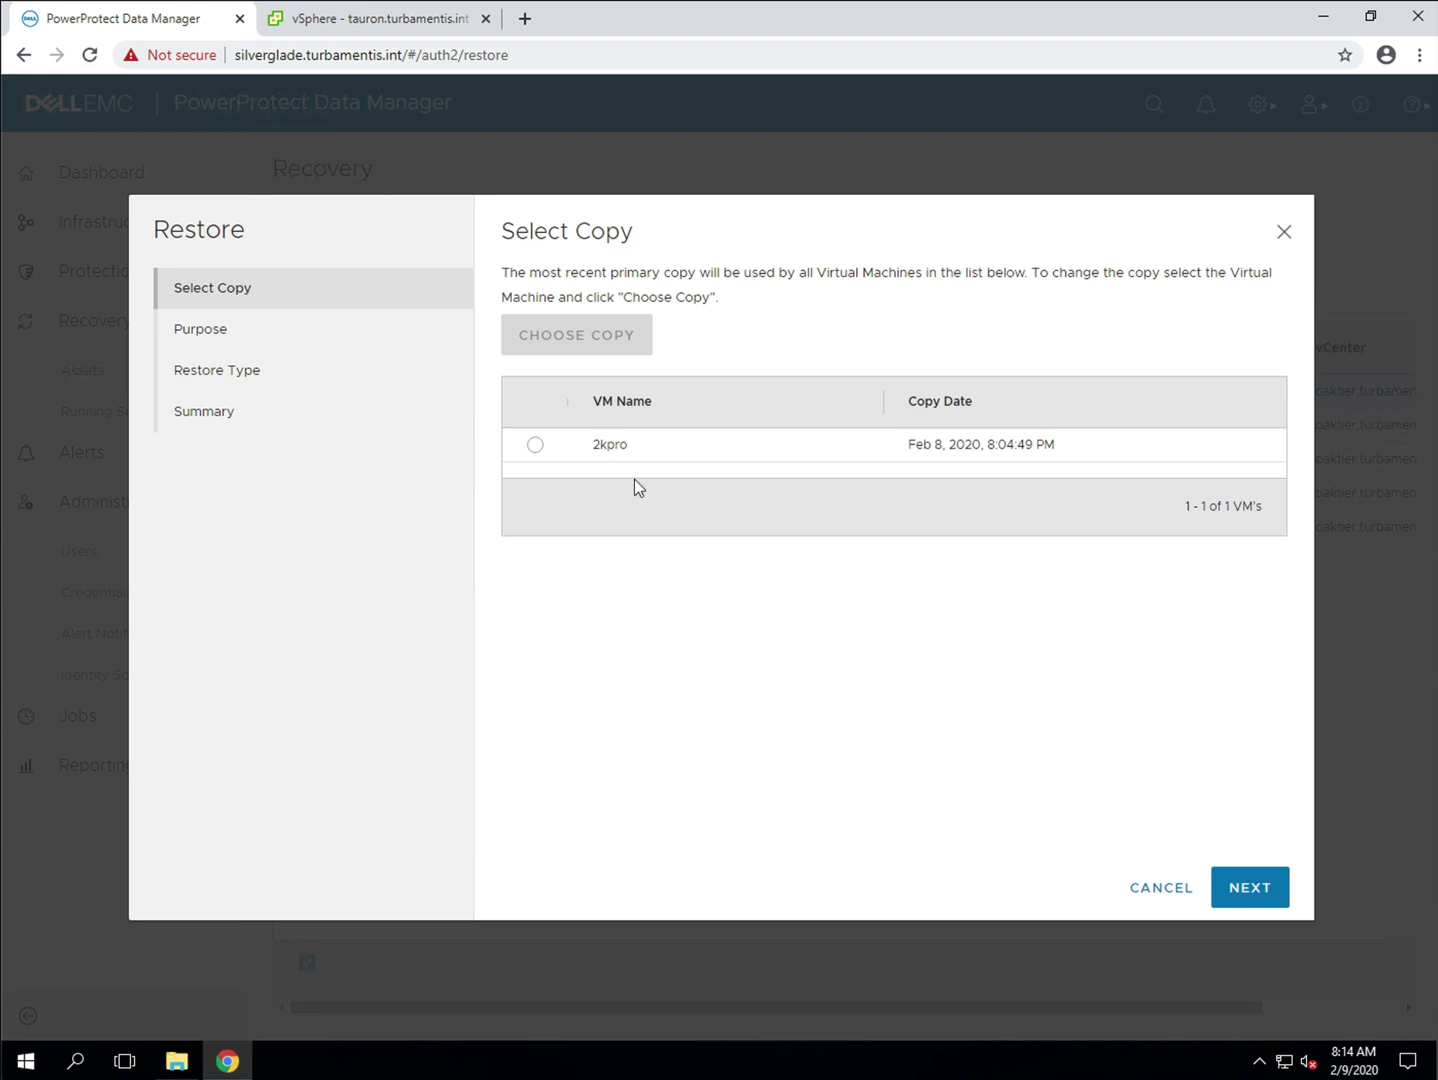
Step: Choose 2kpro's Feb 8, 2020 backup copy and the Restore Entire VMs purpose
left_click(535, 446)
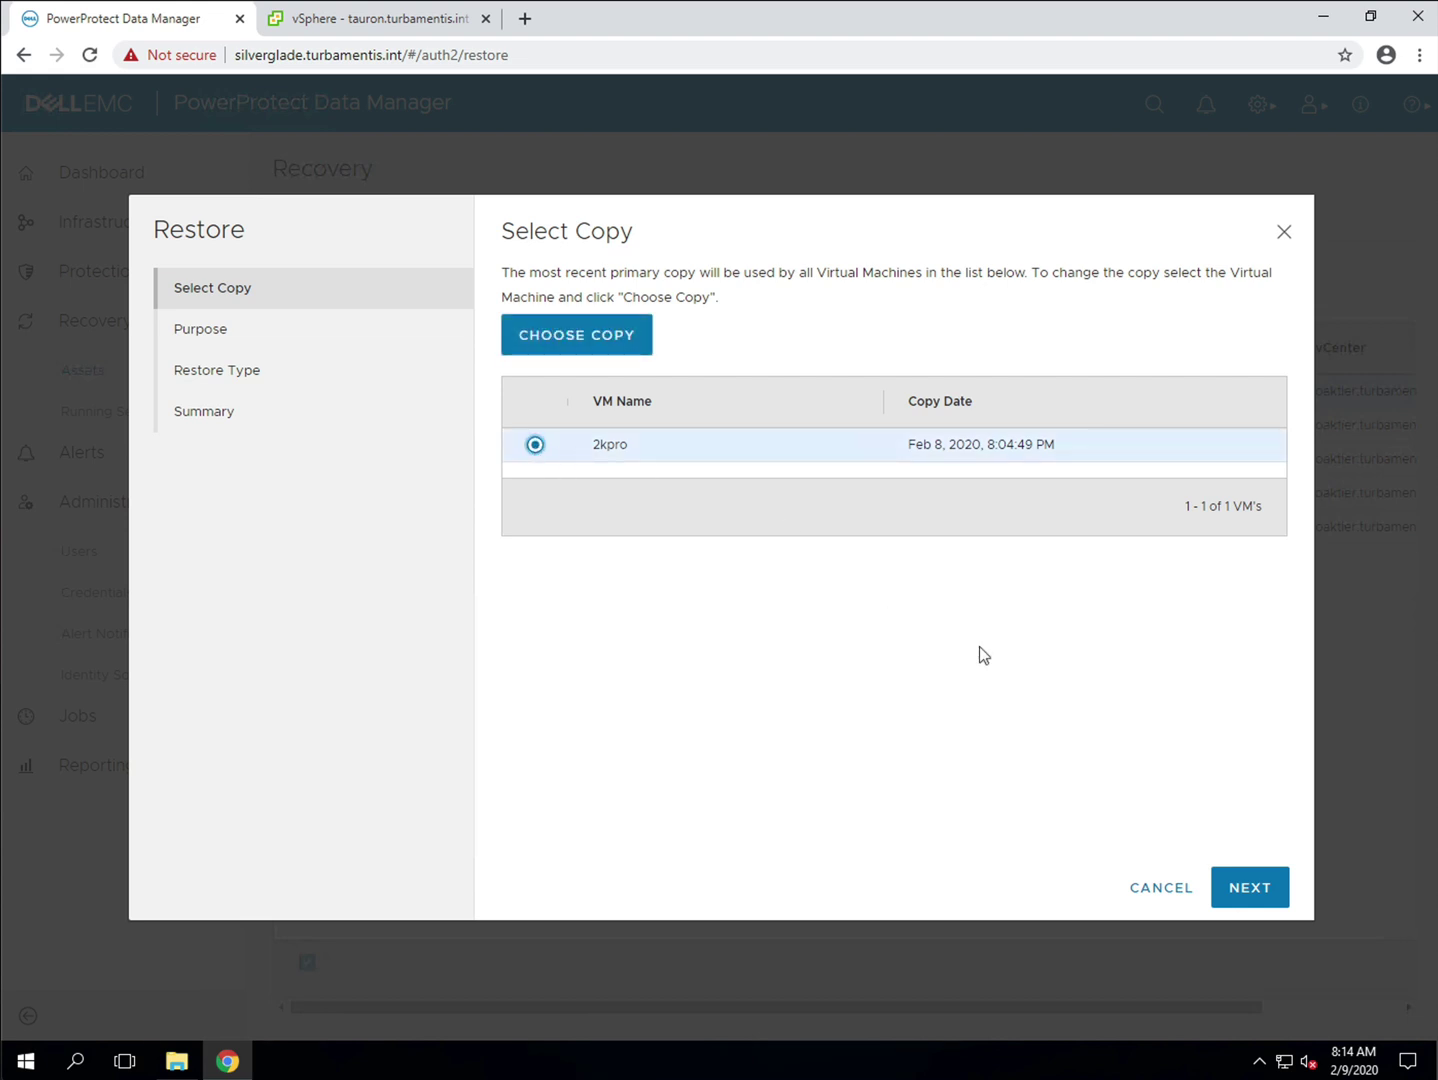
left_click(1250, 888)
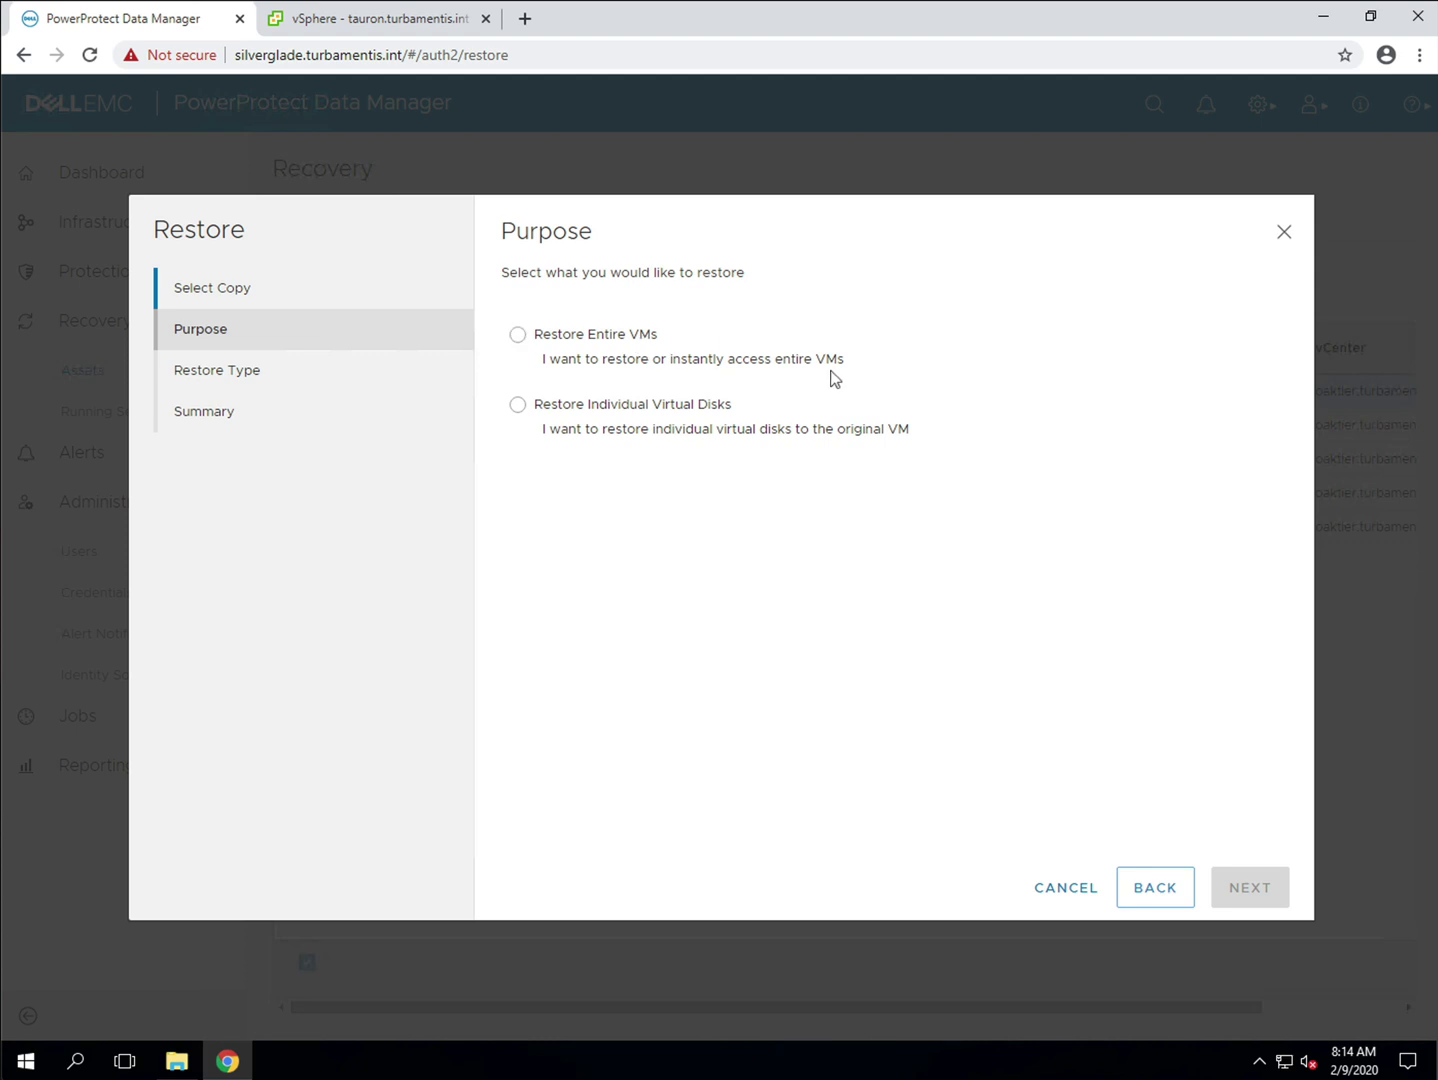
left_click(648, 344)
left_click(1251, 887)
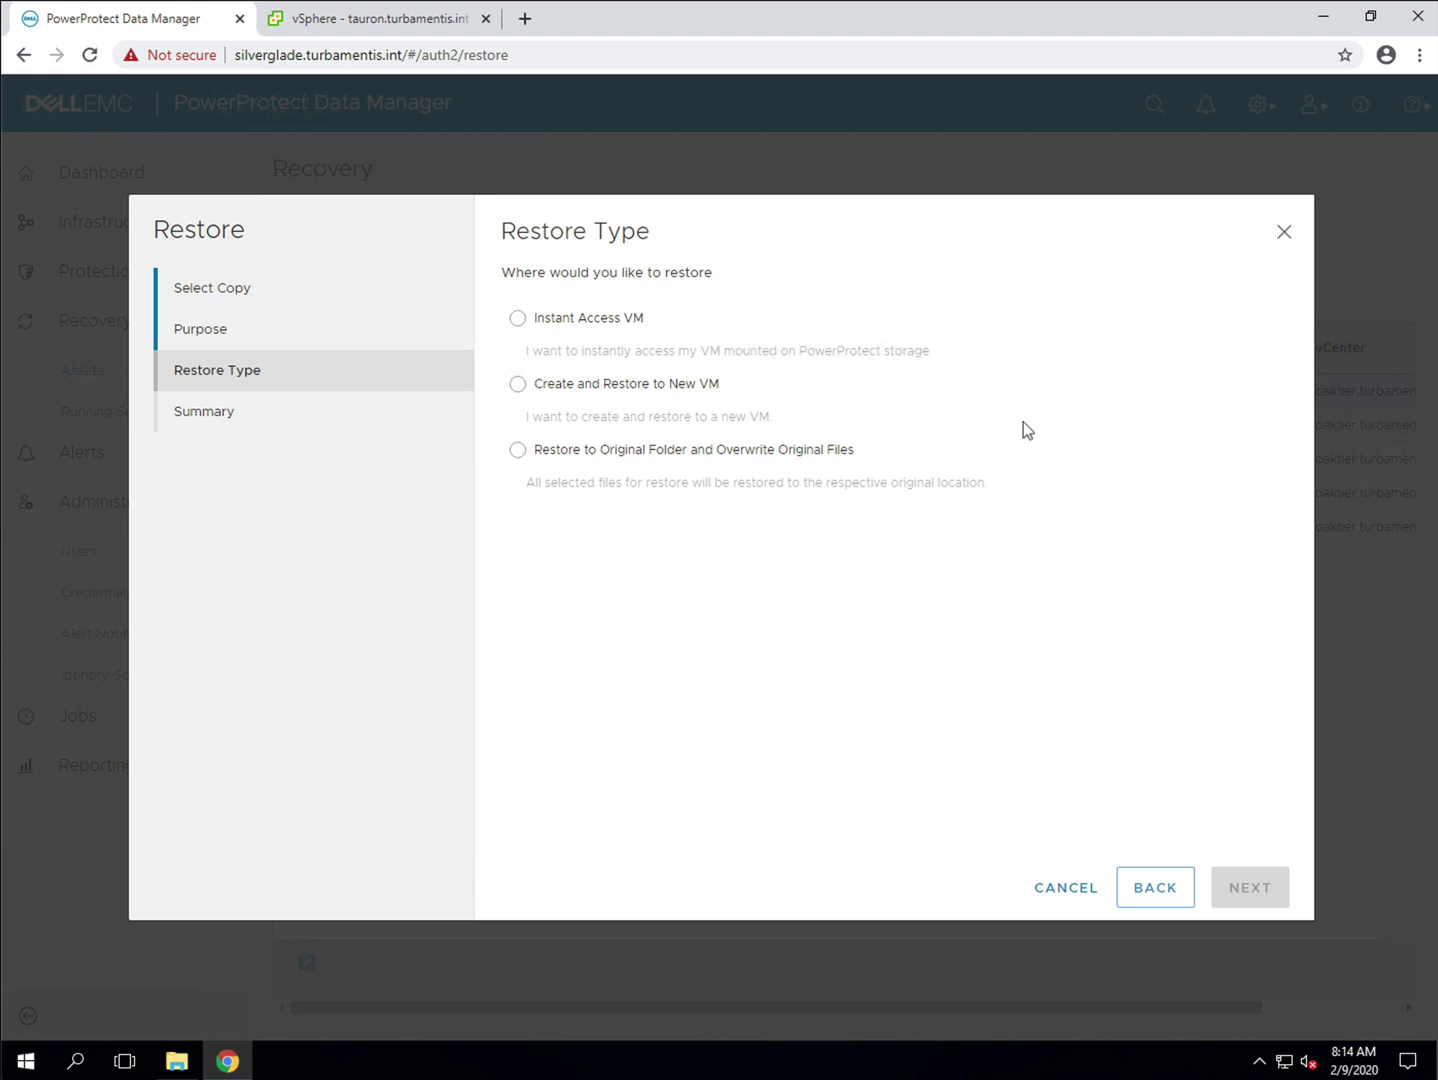
Step: Restore to a new VM in datacenter home on host tauron.turbamentis.int
left_click(687, 388)
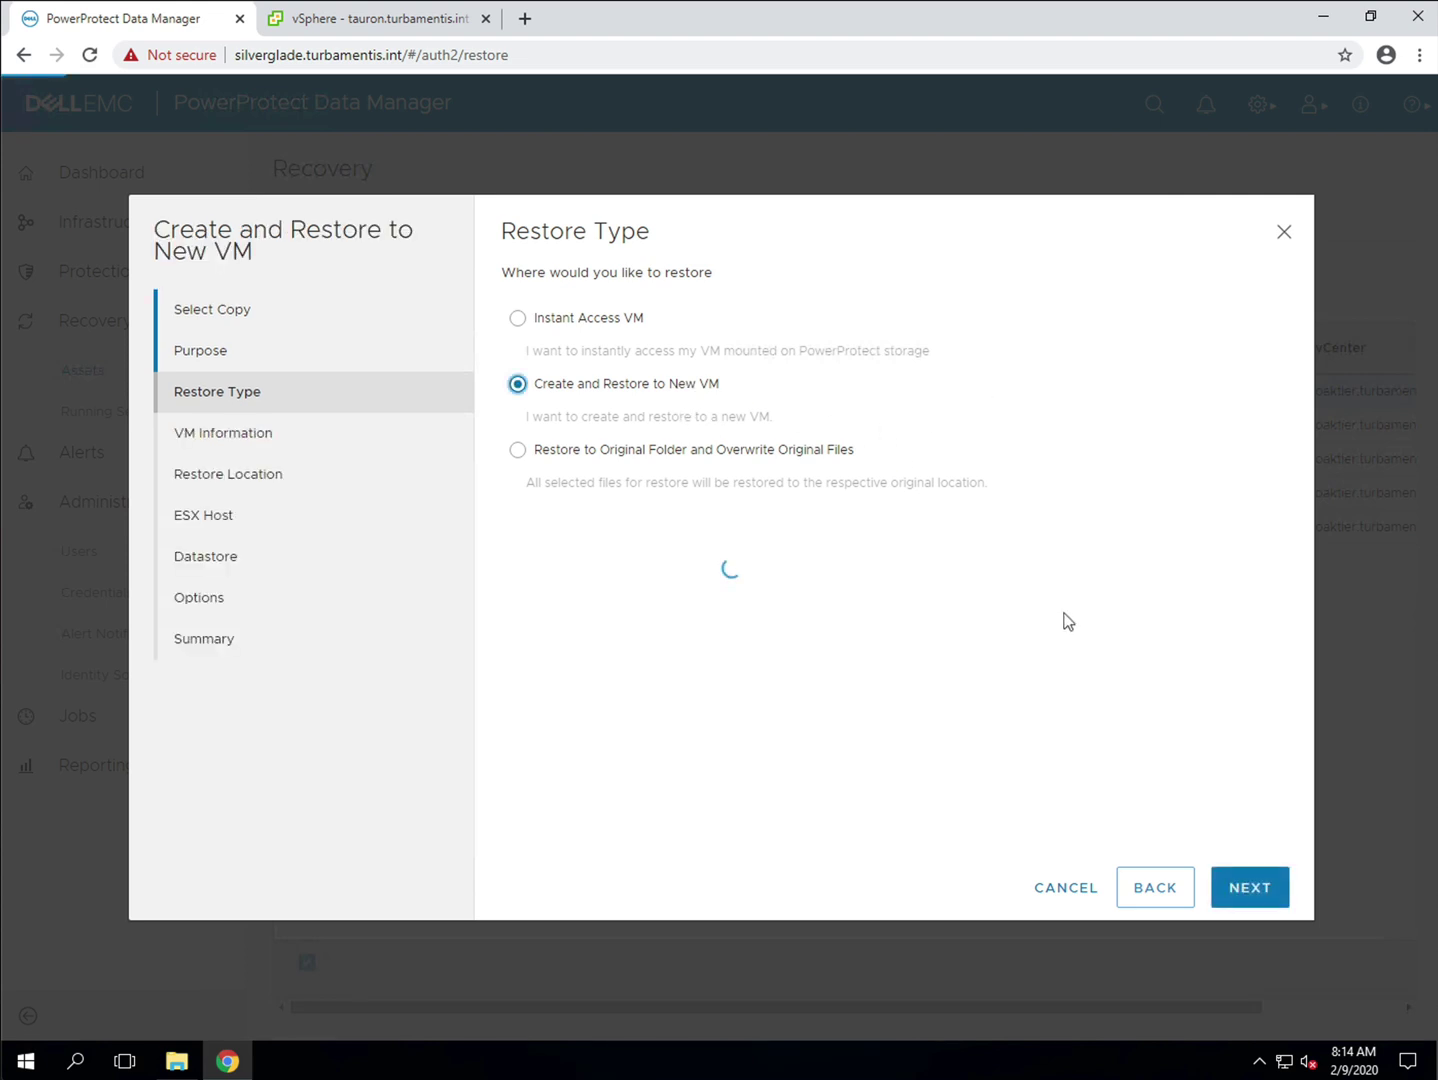
left_click(1250, 890)
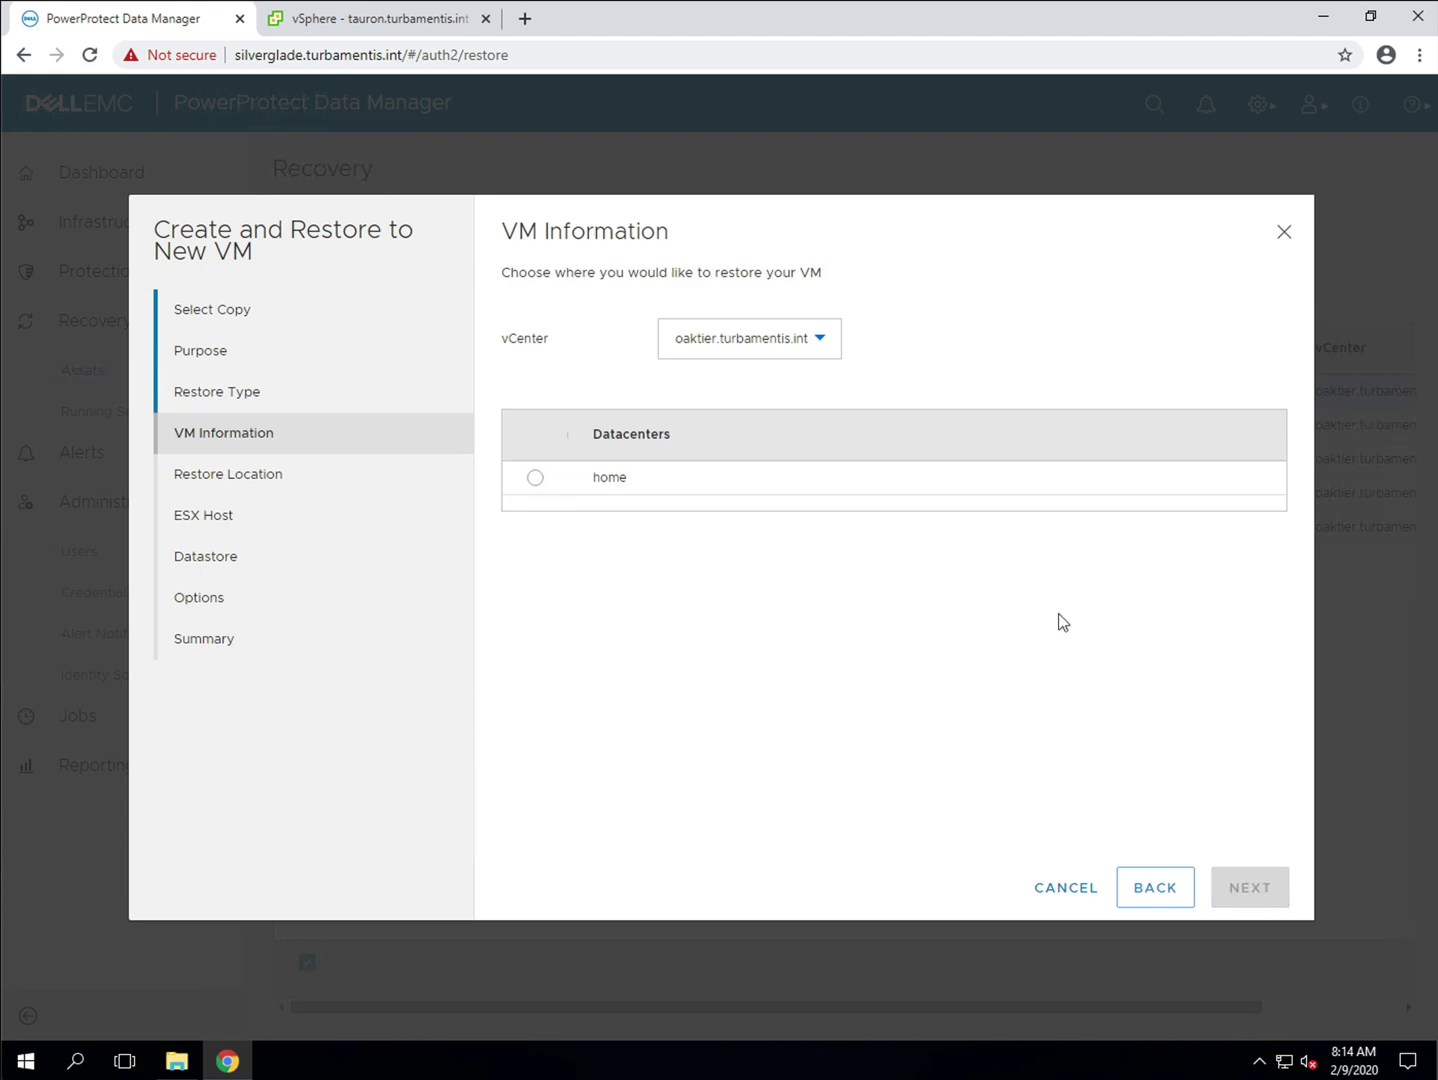
left_click(532, 481)
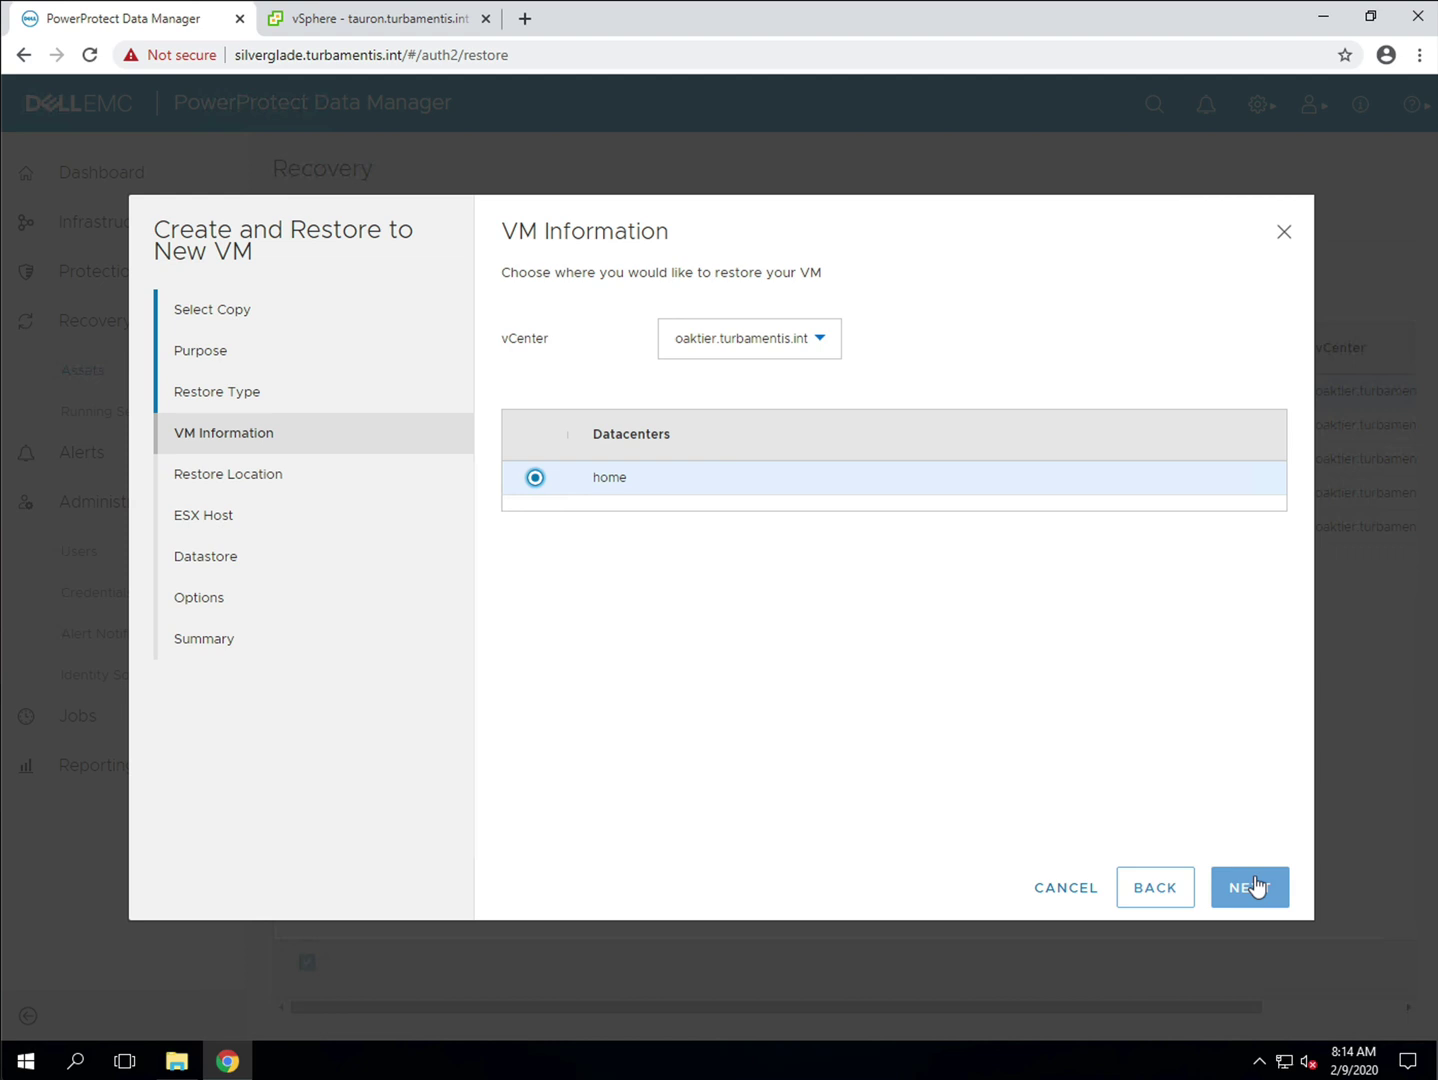
left_click(1252, 888)
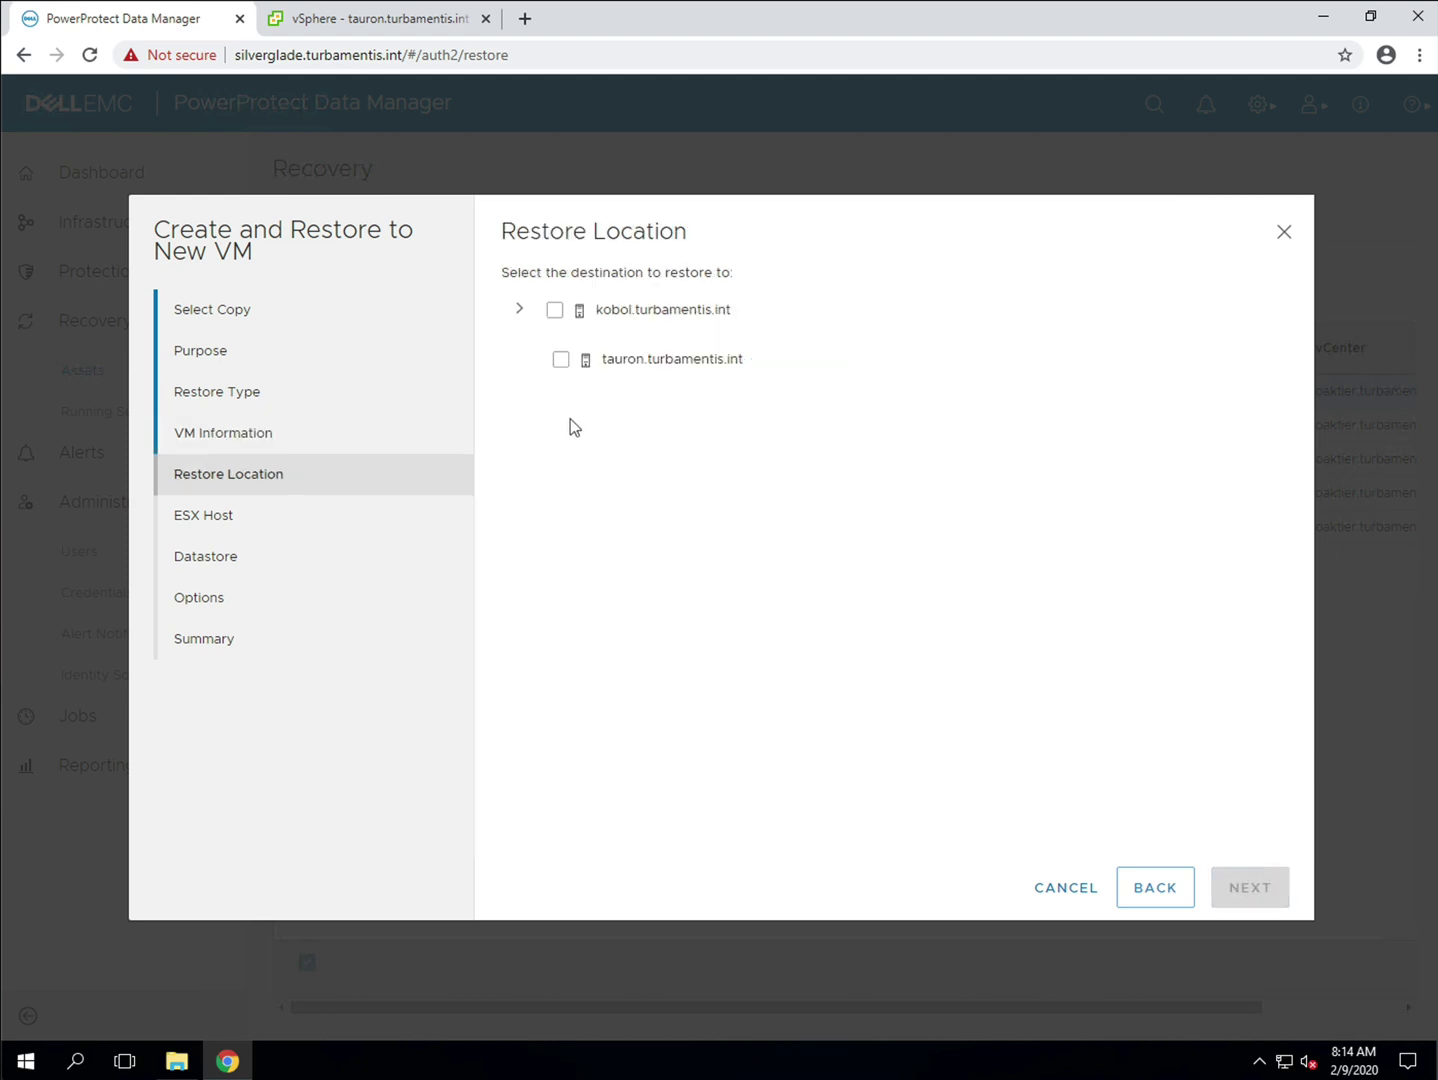
left_click(560, 360)
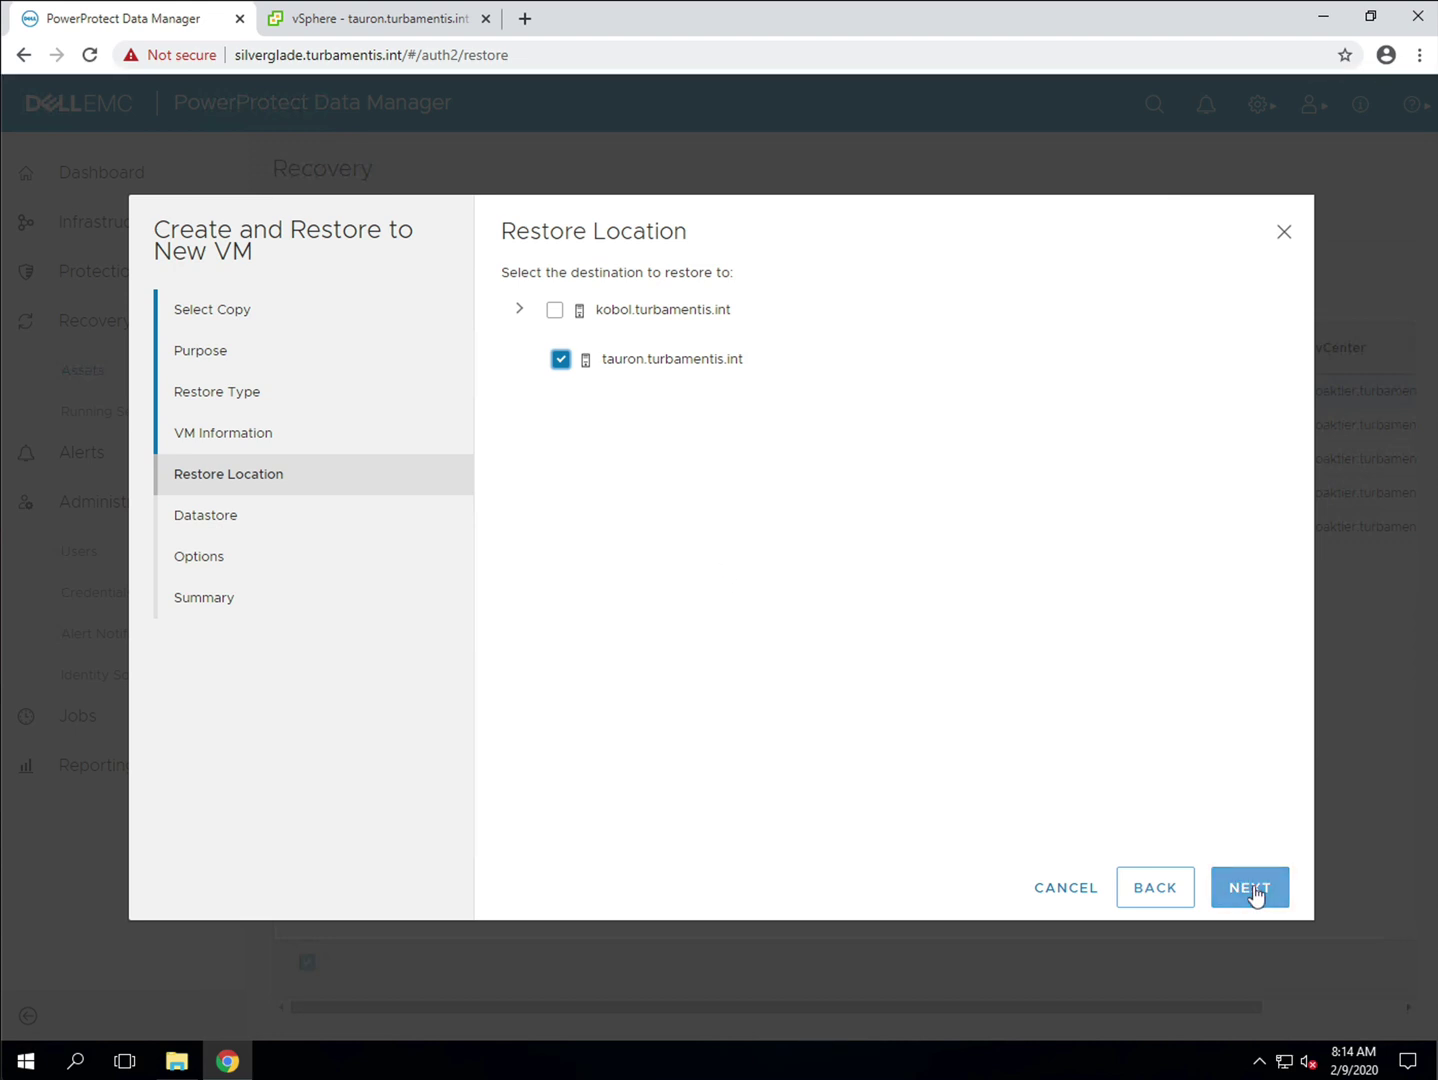
left_click(1252, 888)
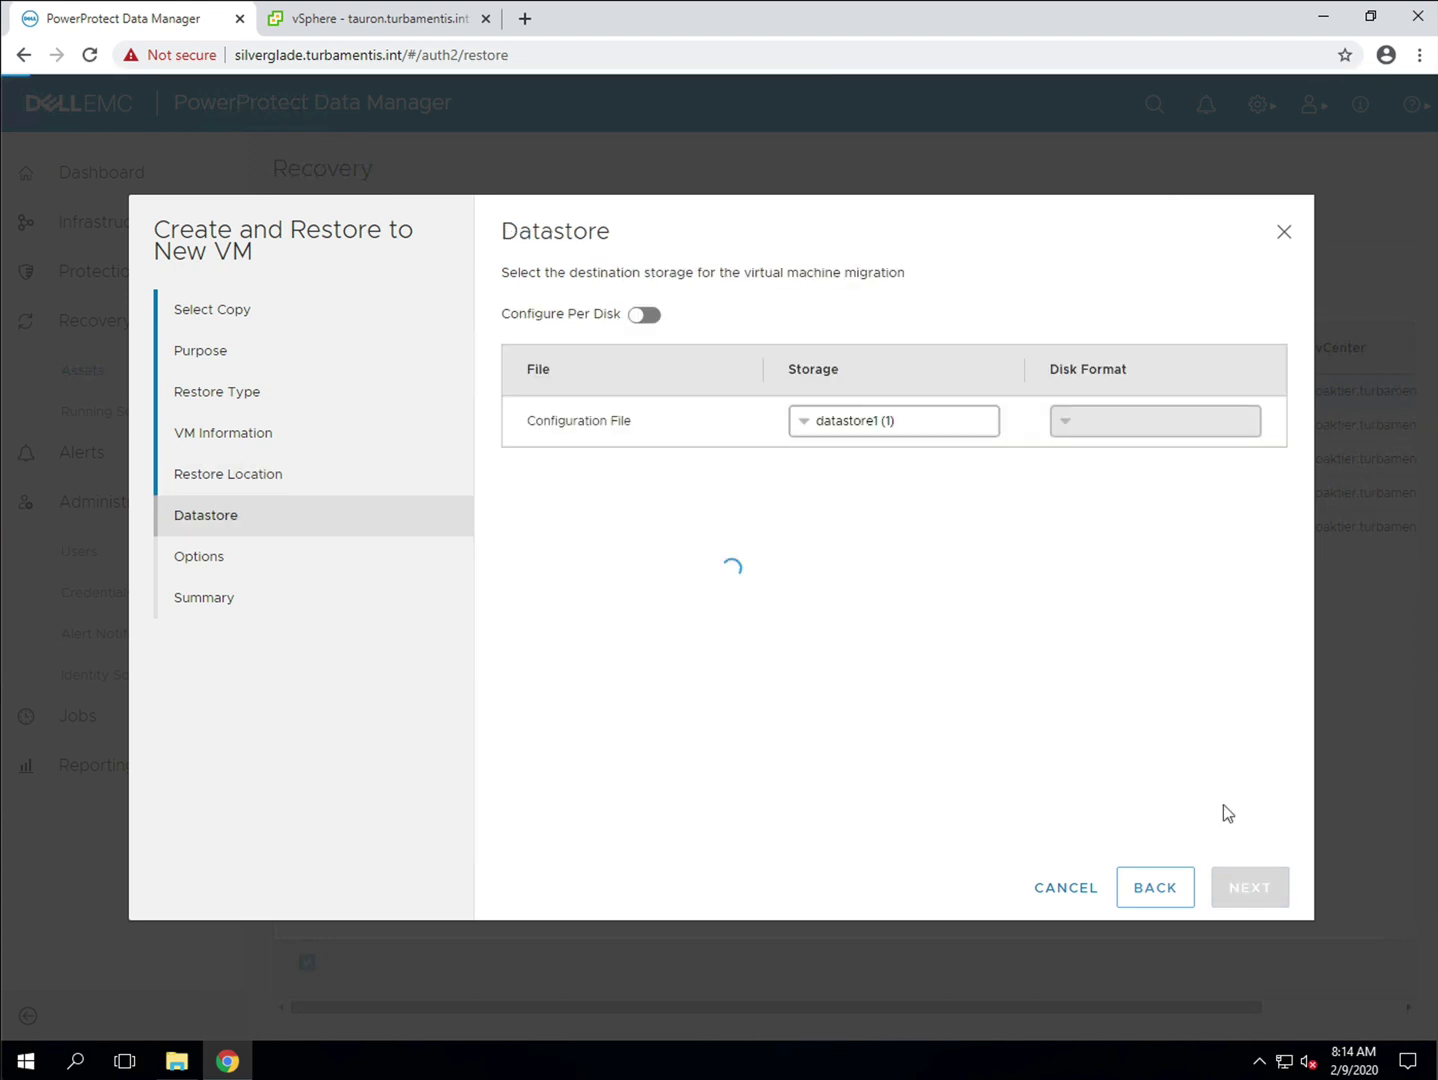
Step: Put the configuration file and Hard disk 1 on tauron_ds2, with Hard disk 1 Thin provisioned
left_click(966, 421)
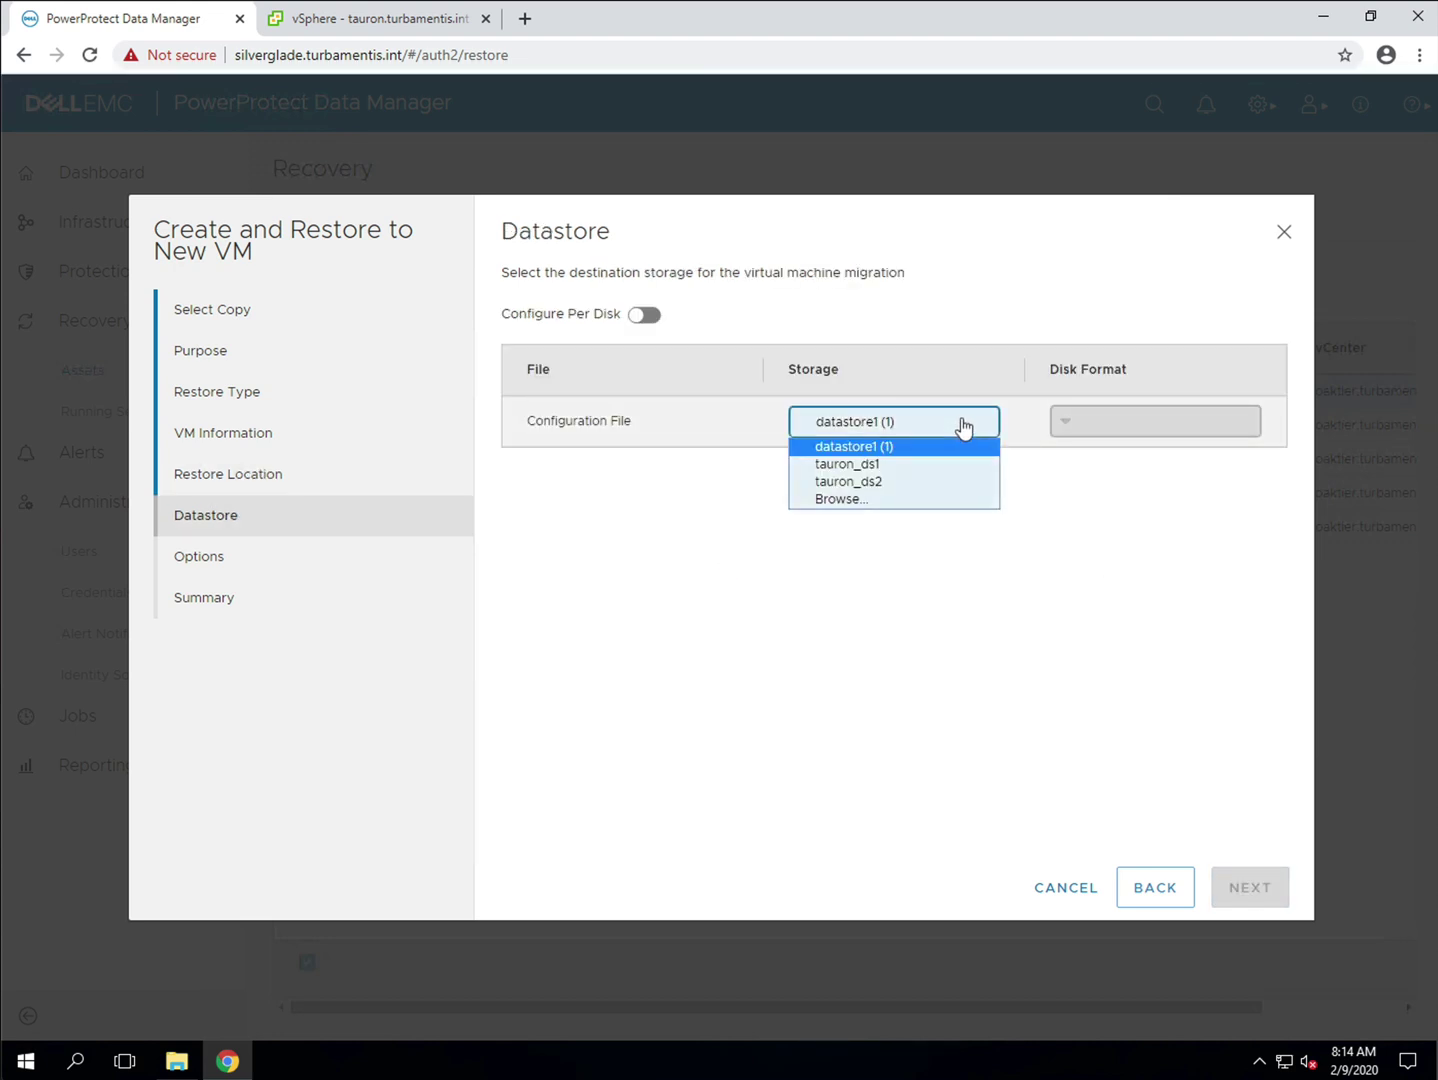
left_click(893, 480)
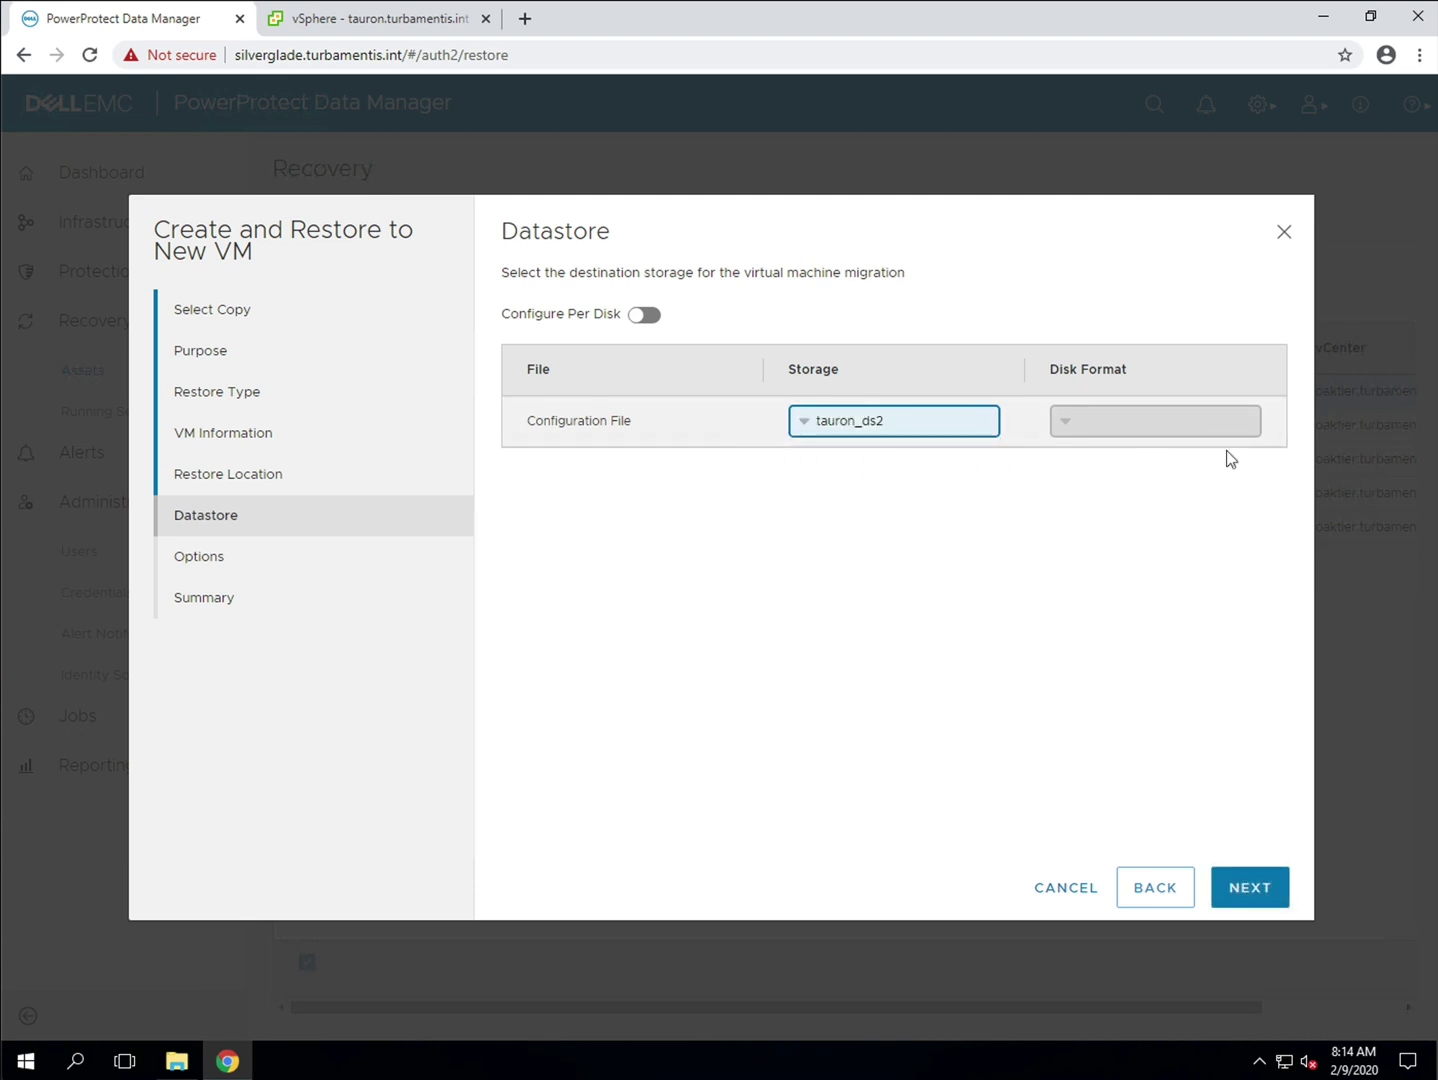
left_click(643, 314)
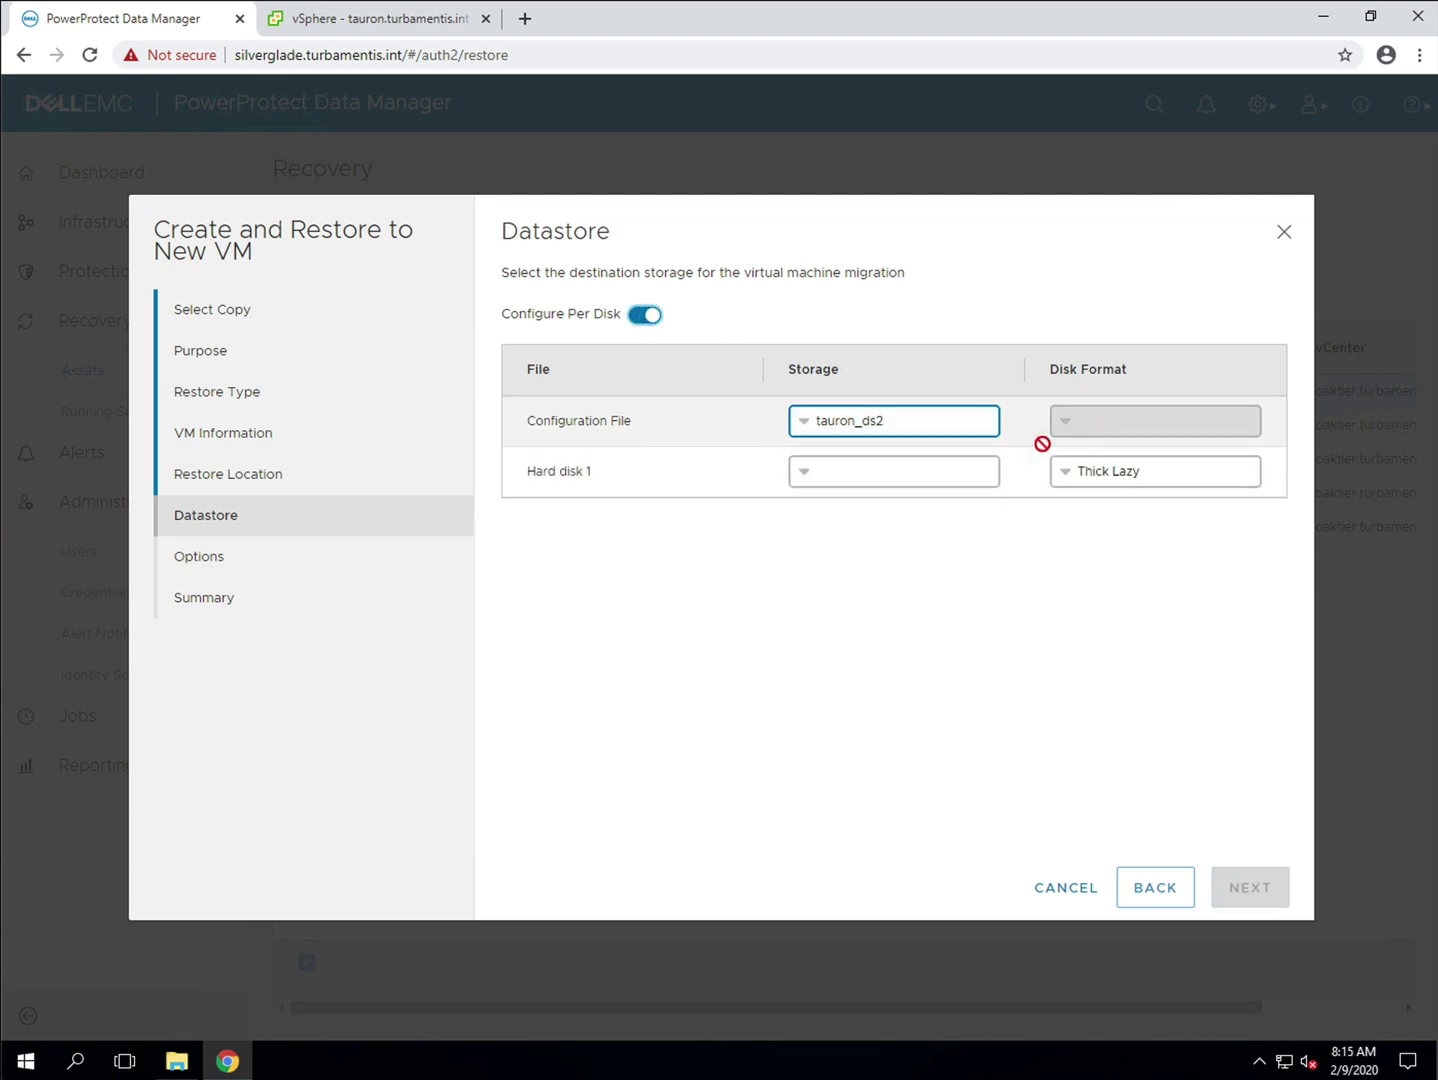
left_click(957, 480)
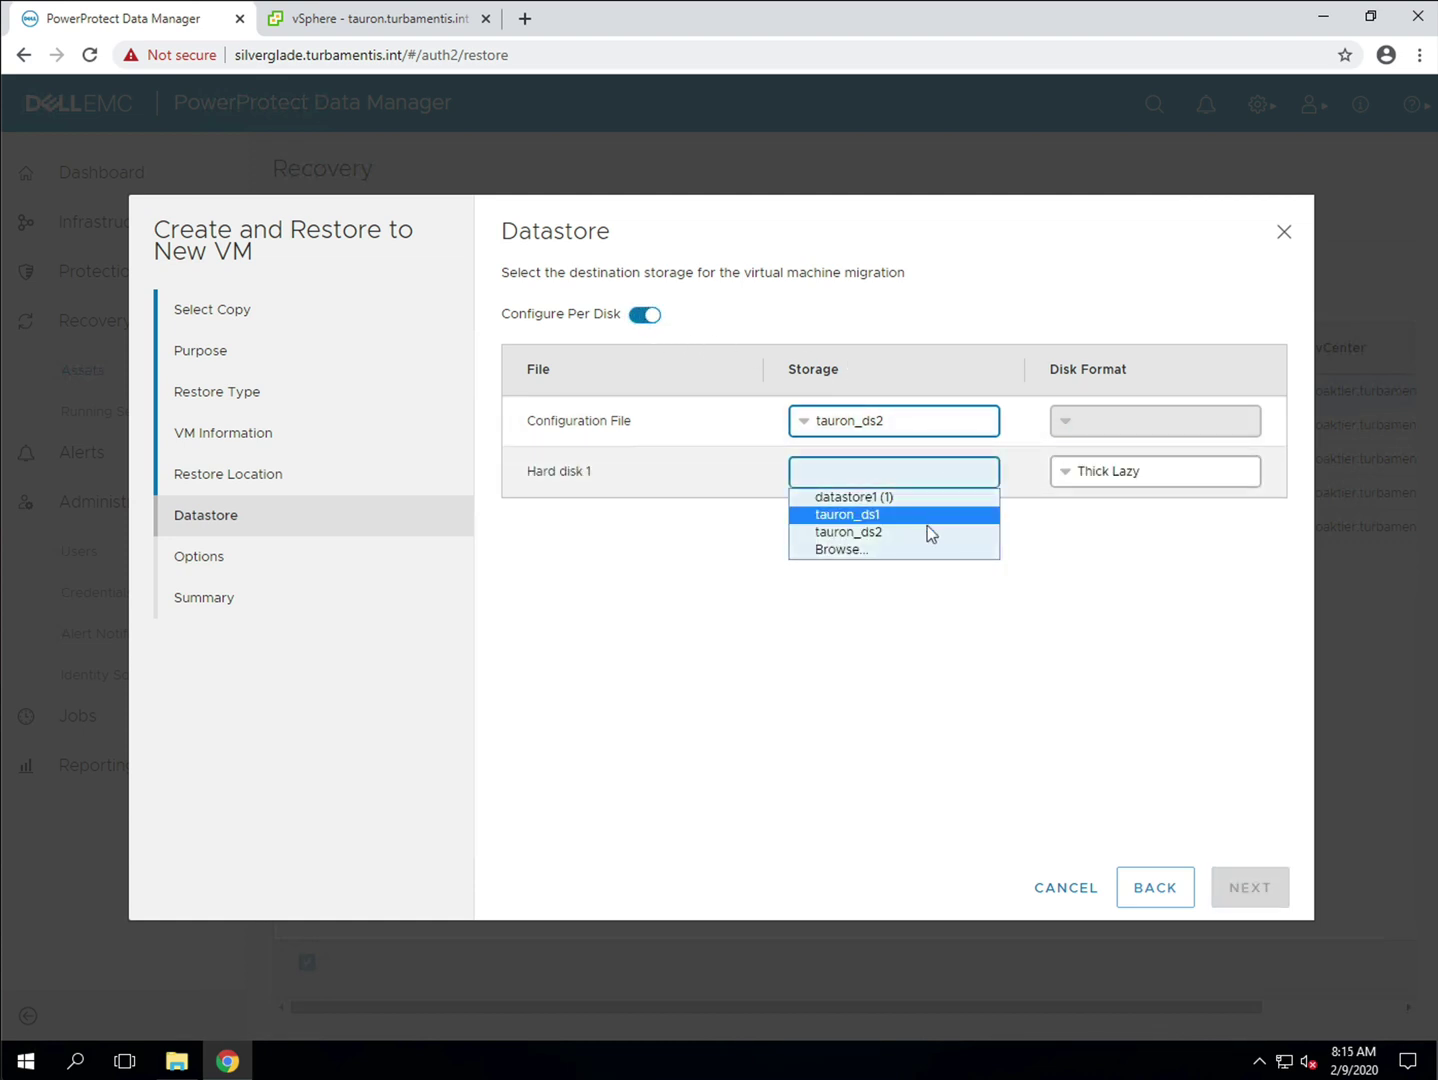
left_click(927, 531)
left_click(1218, 485)
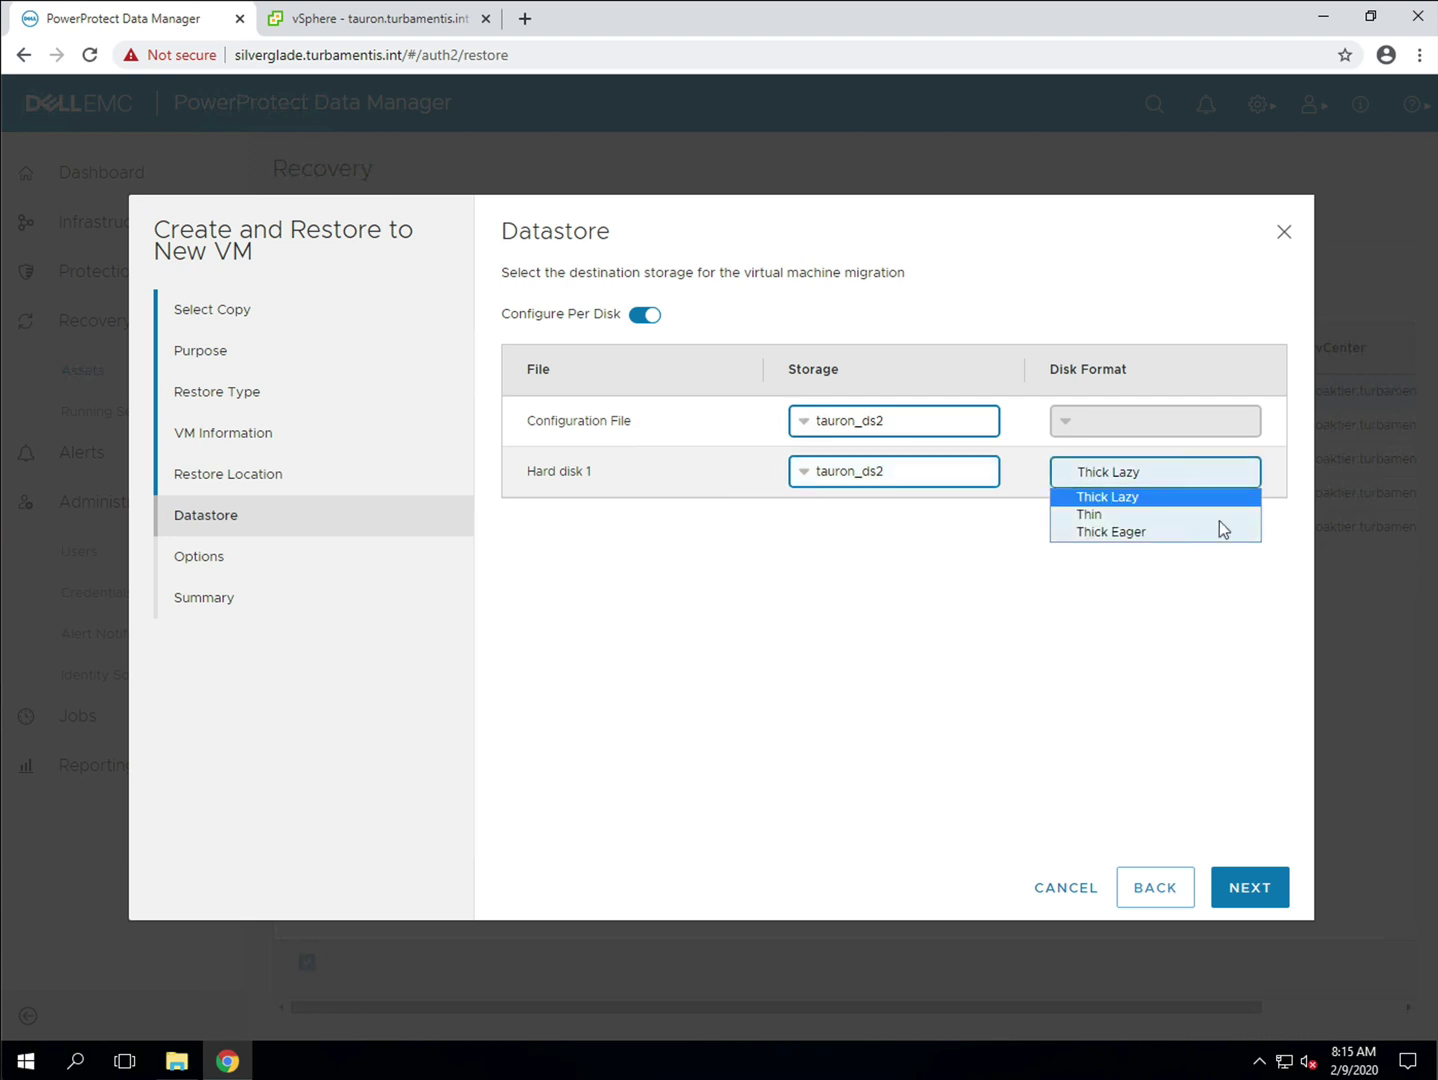
left_click(1222, 523)
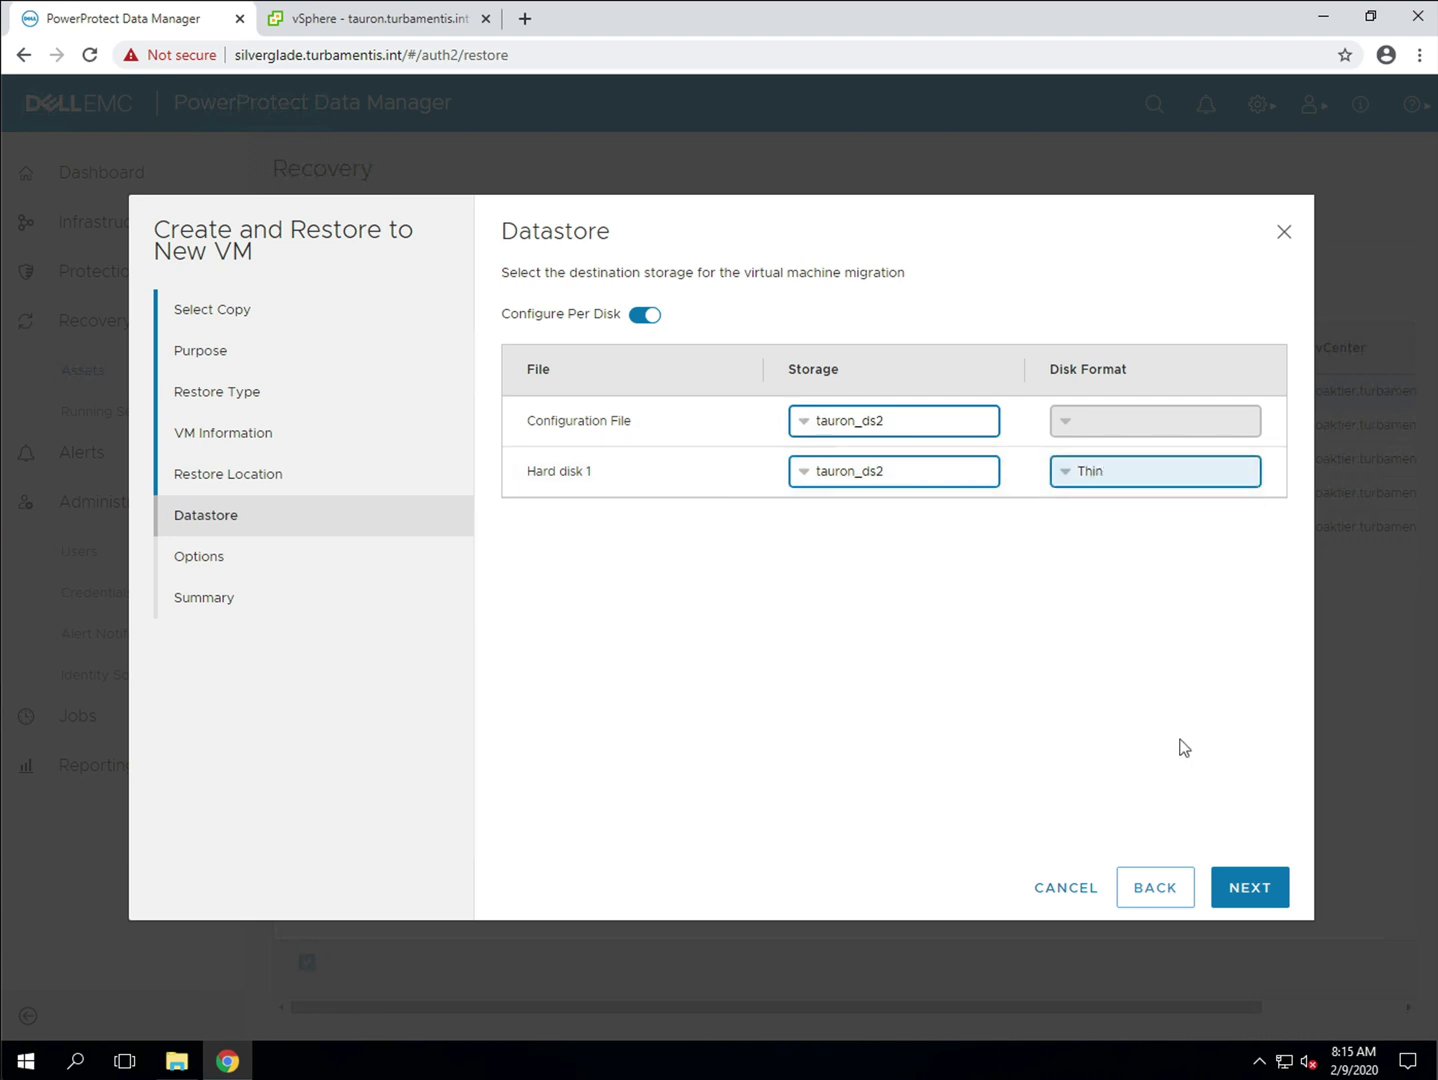
left_click(1250, 893)
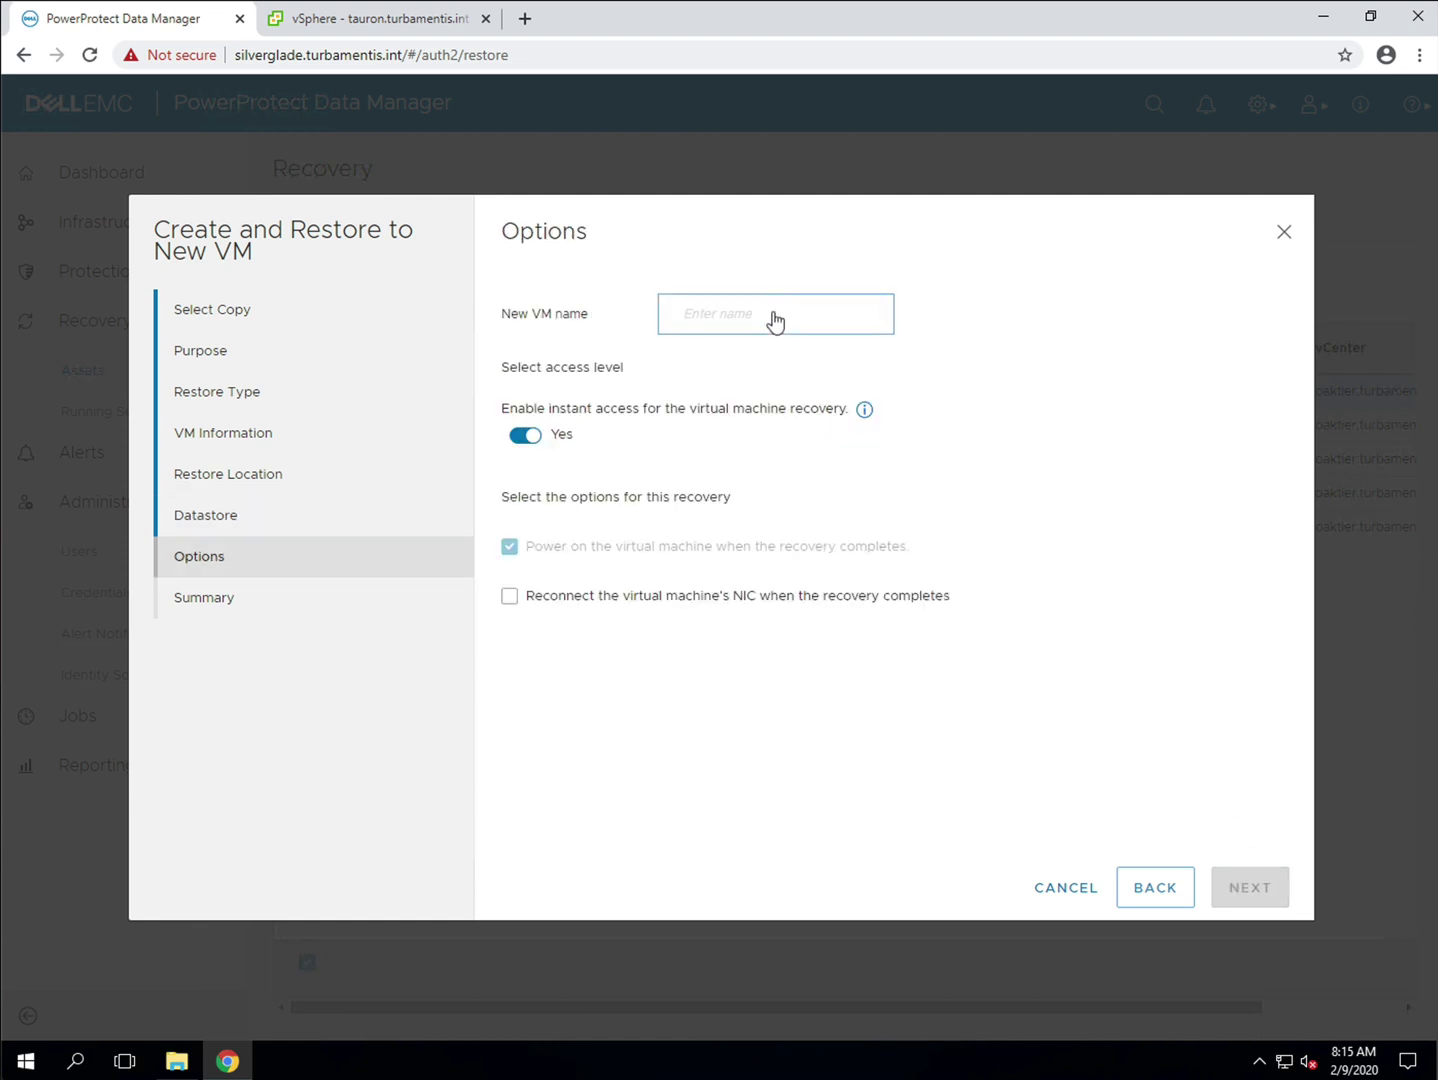
Step: Name the new VM 2kpro_recovery, disable instant access, and start the restore
left_click(775, 321)
type("2k")
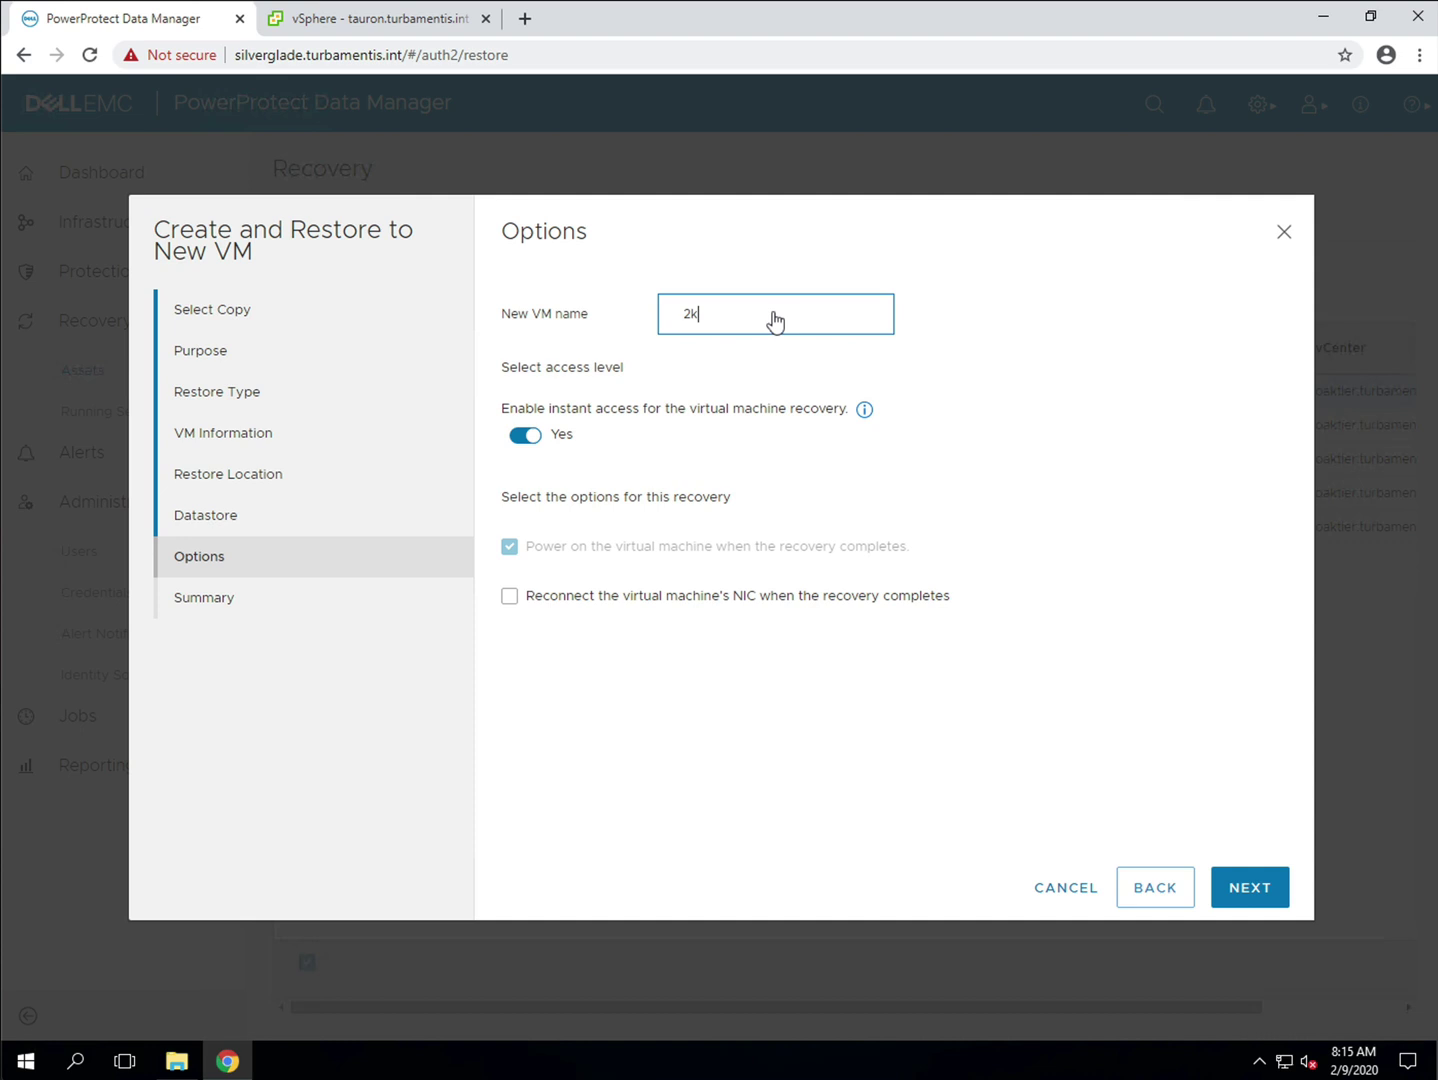
type("pro_recovery")
left_click(524, 435)
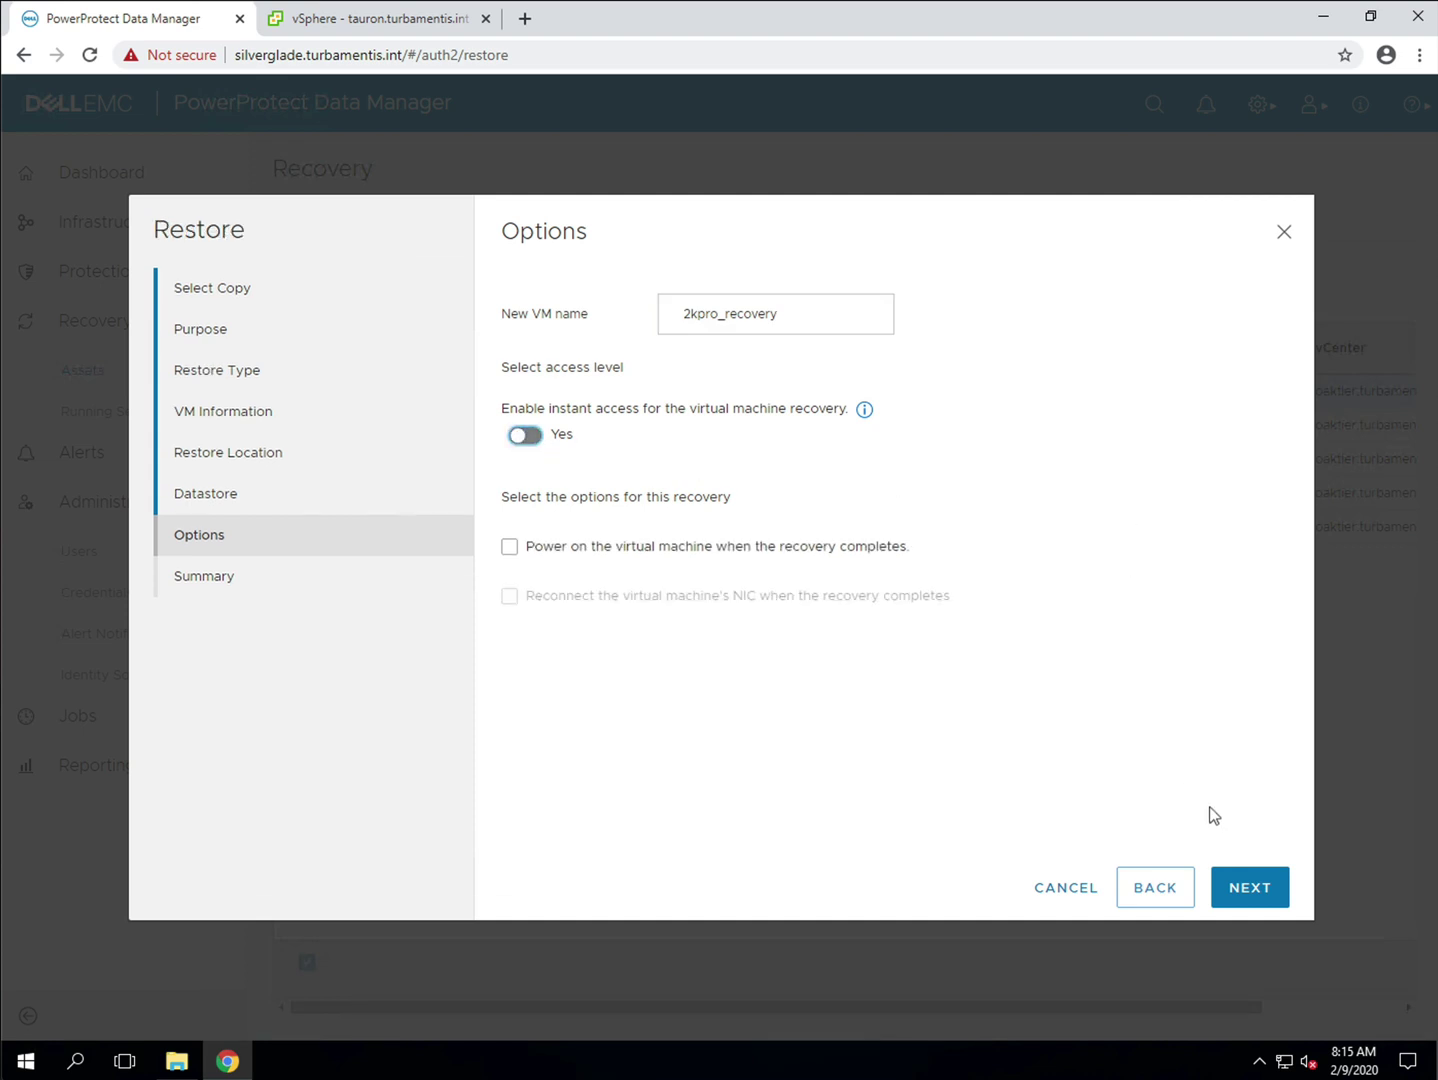
left_click(1251, 881)
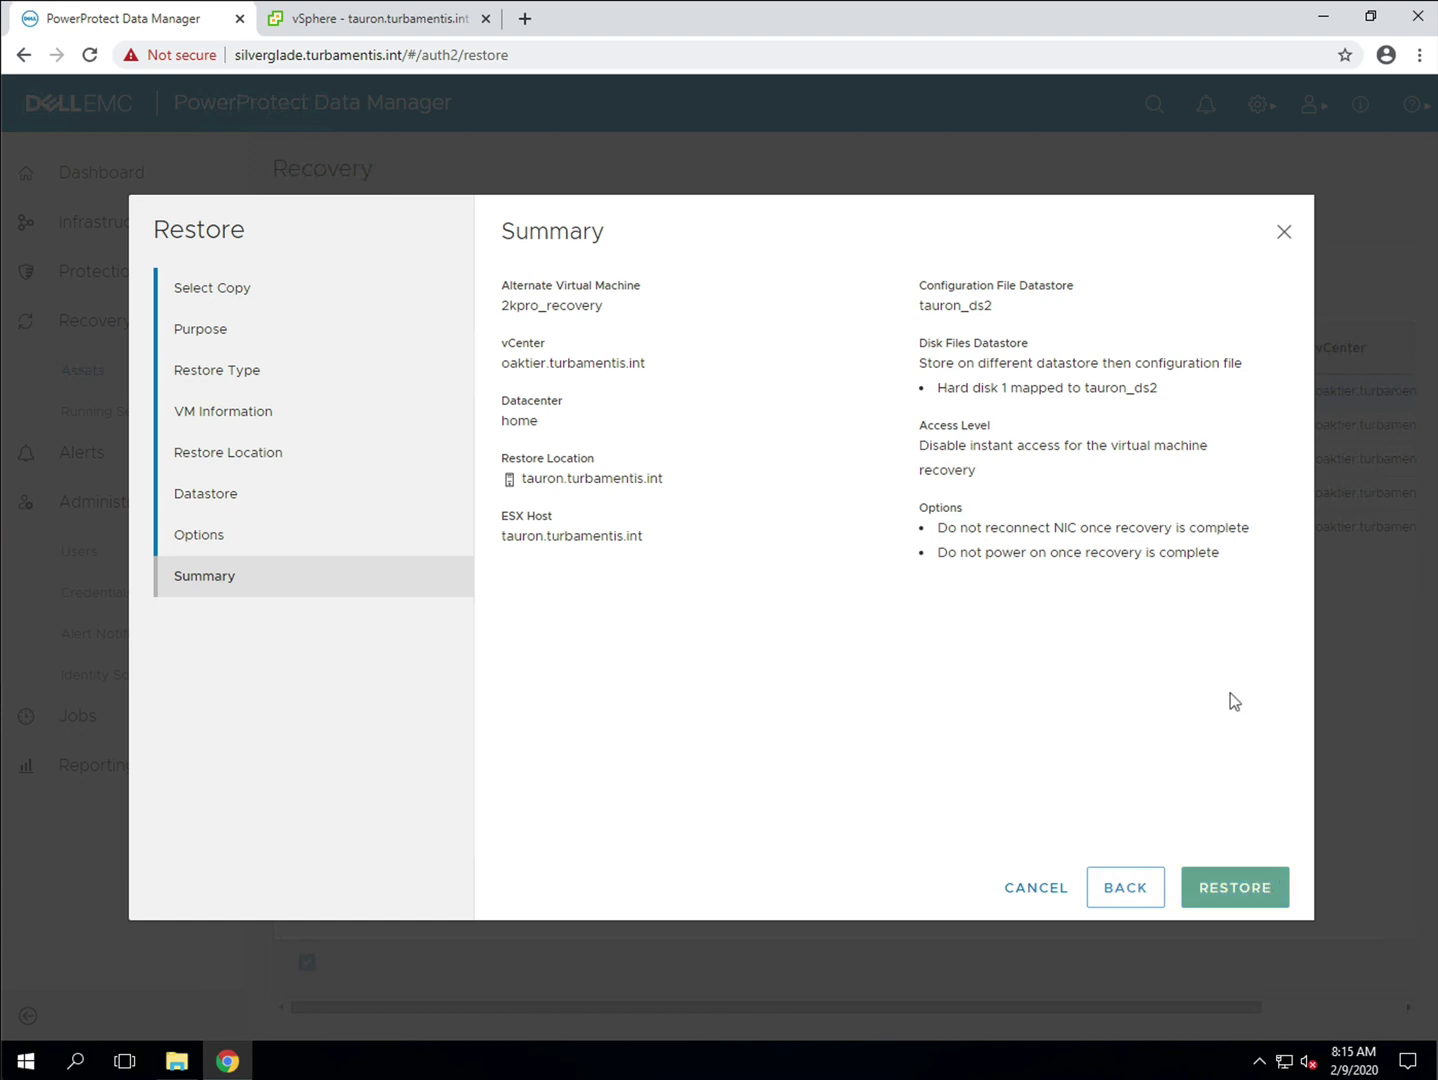
left_click(1262, 889)
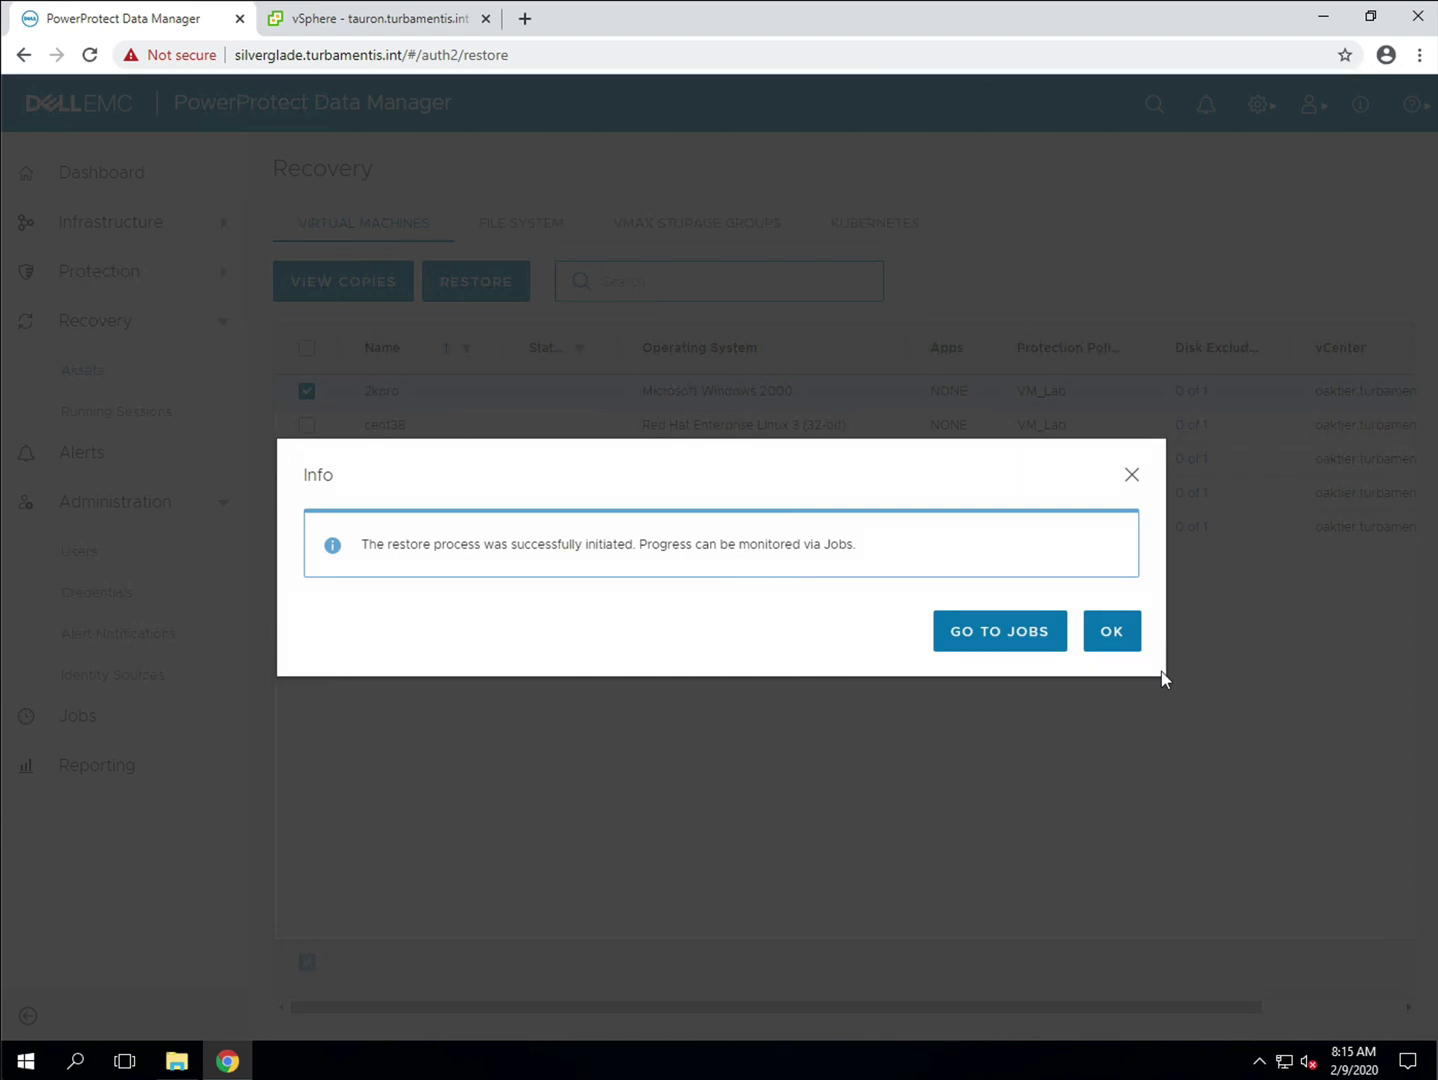
Step: Check the queued restore job's details in Jobs, then switch to vSphere Client
left_click(1013, 633)
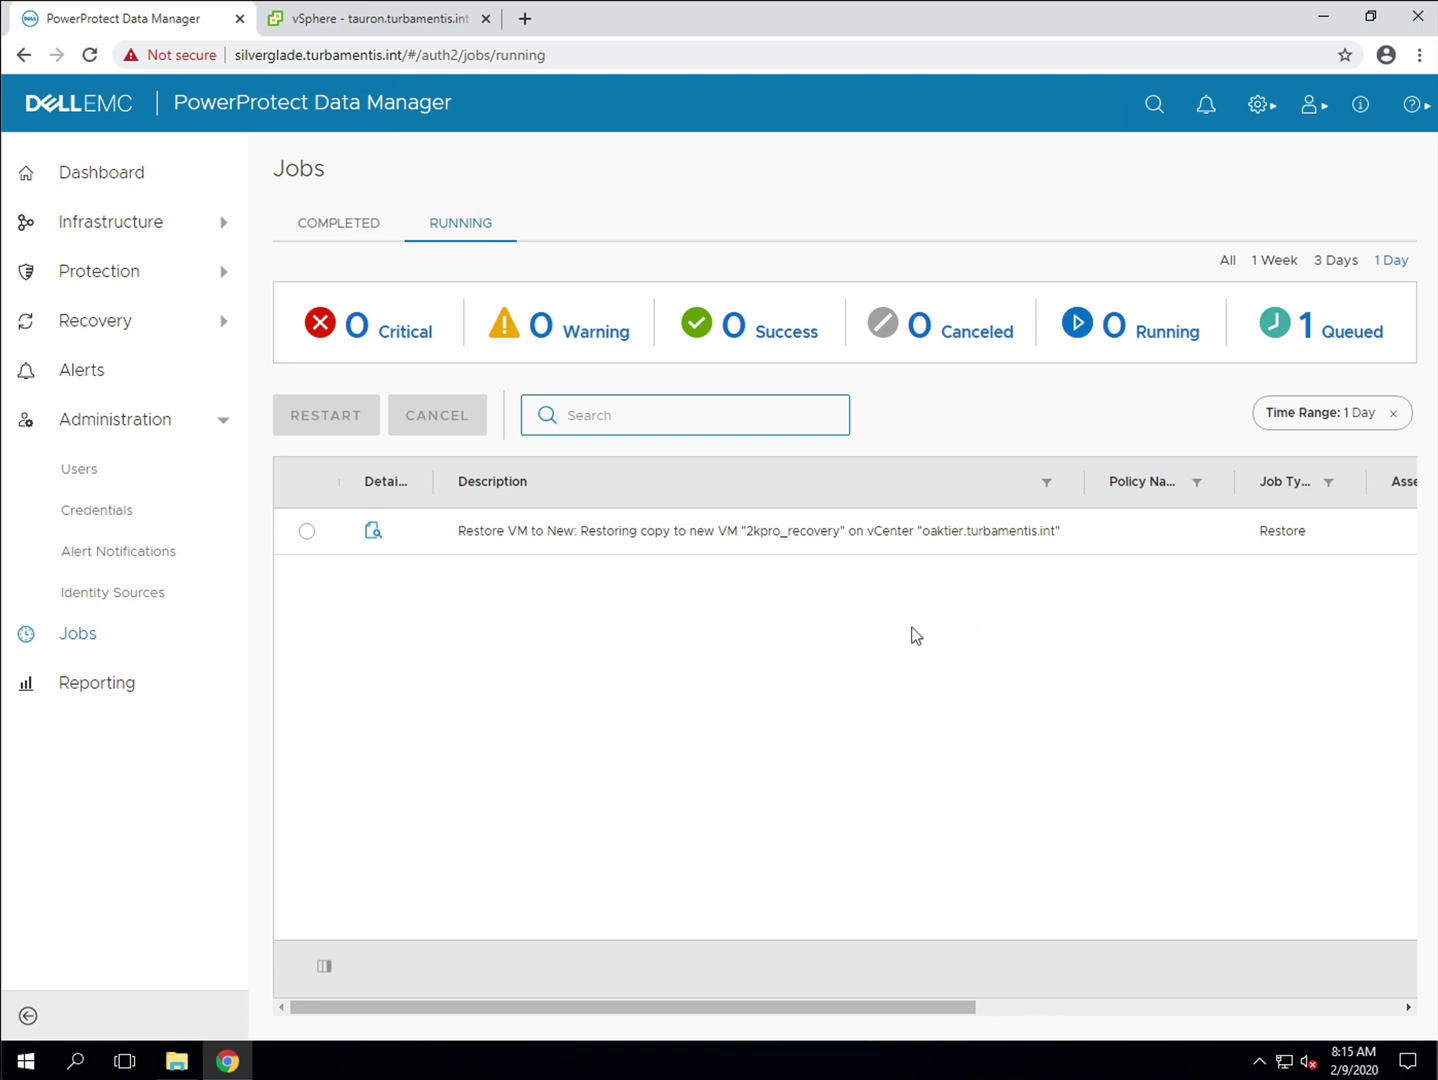
left_click(308, 532)
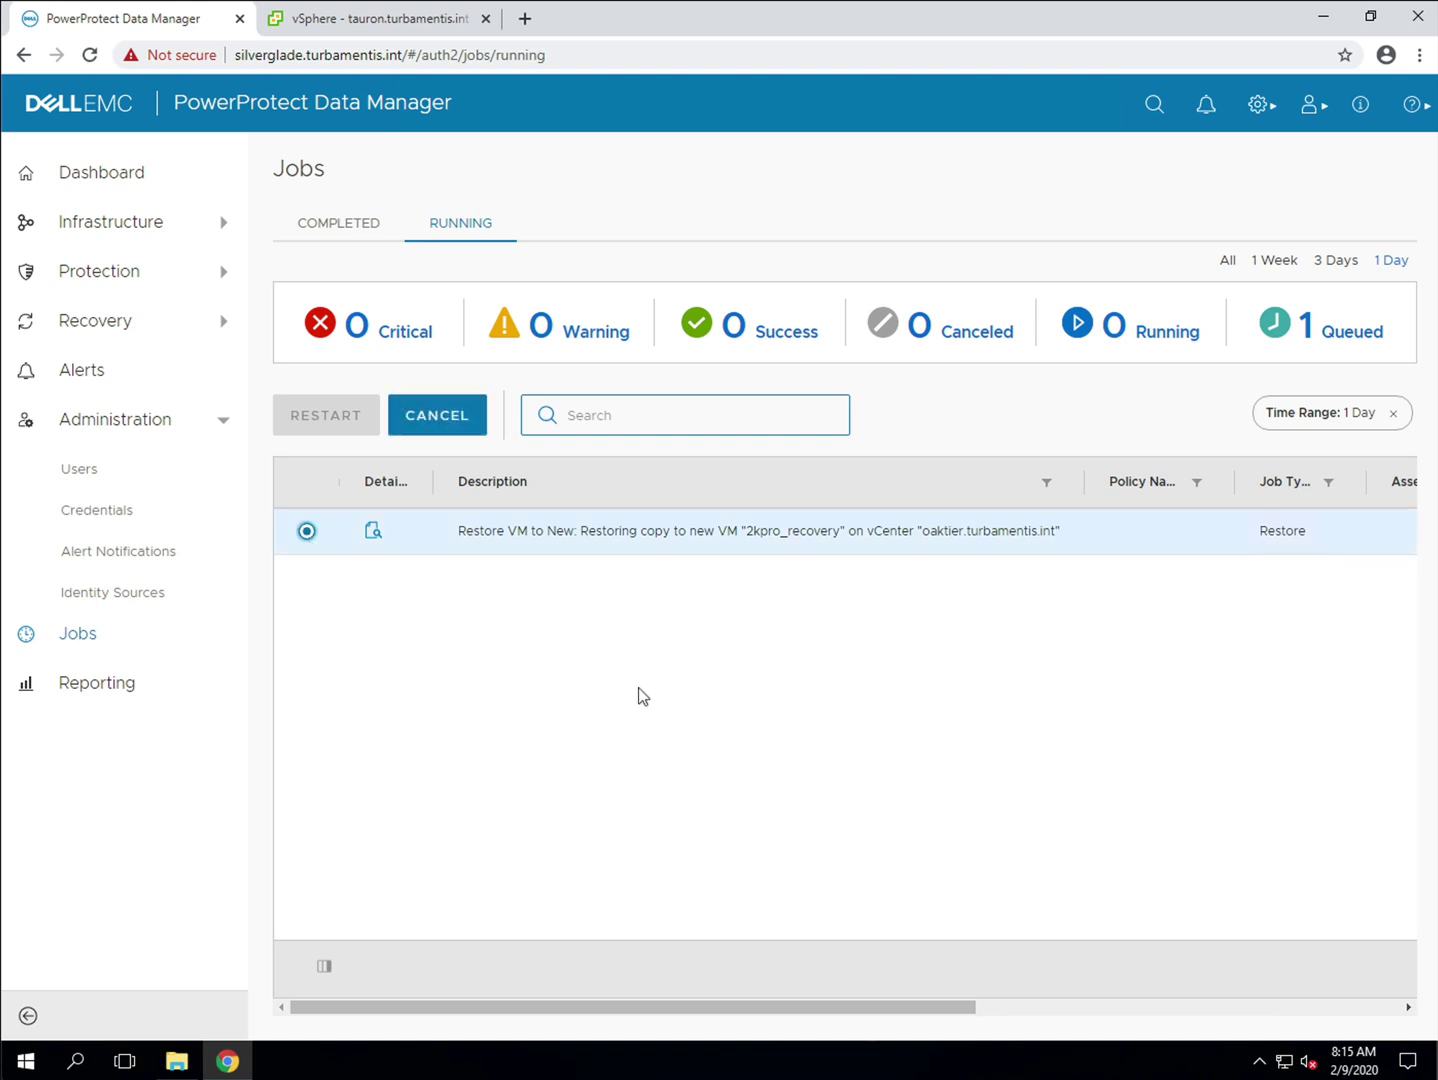
left_click(373, 531)
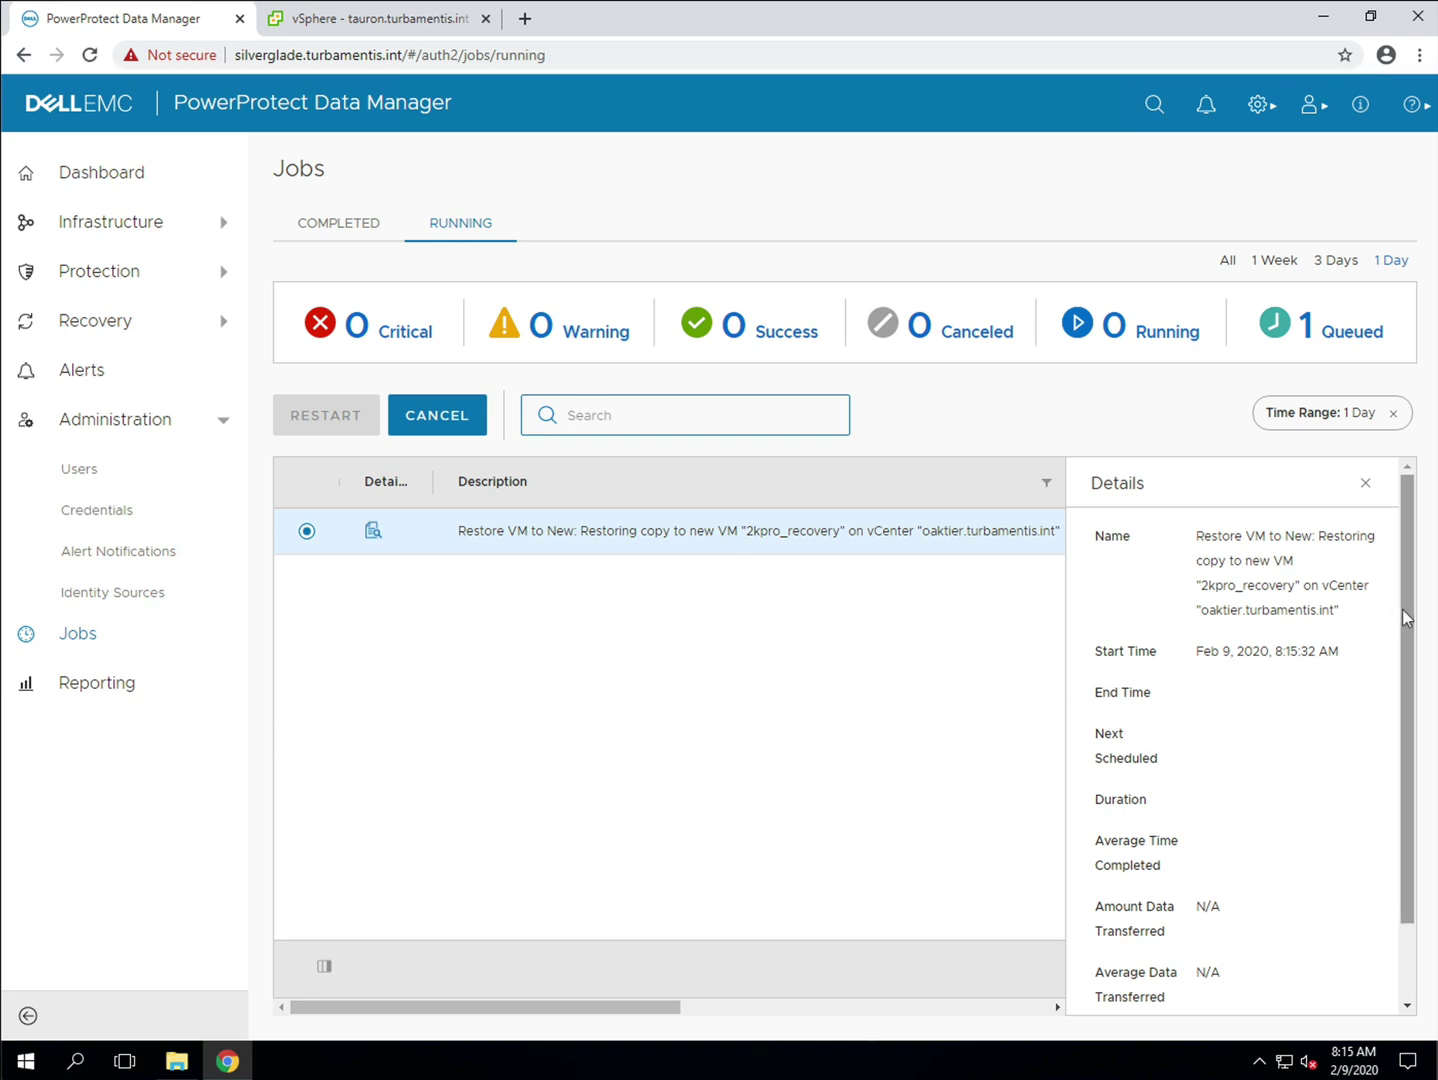
left_click(1365, 484)
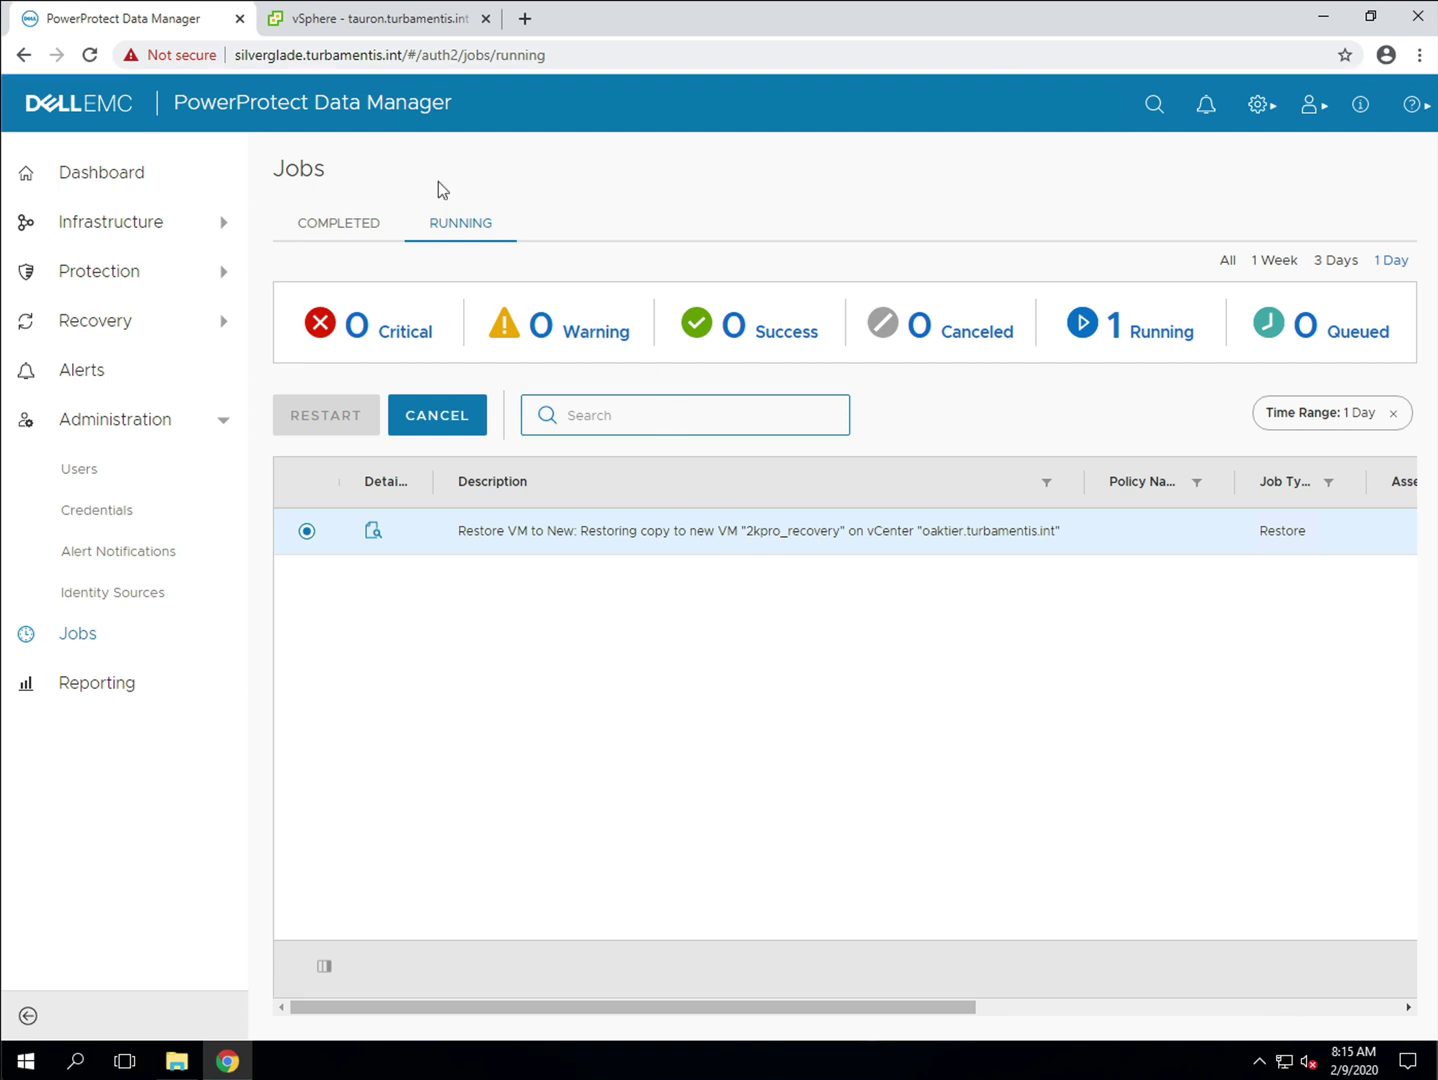
left_click(365, 20)
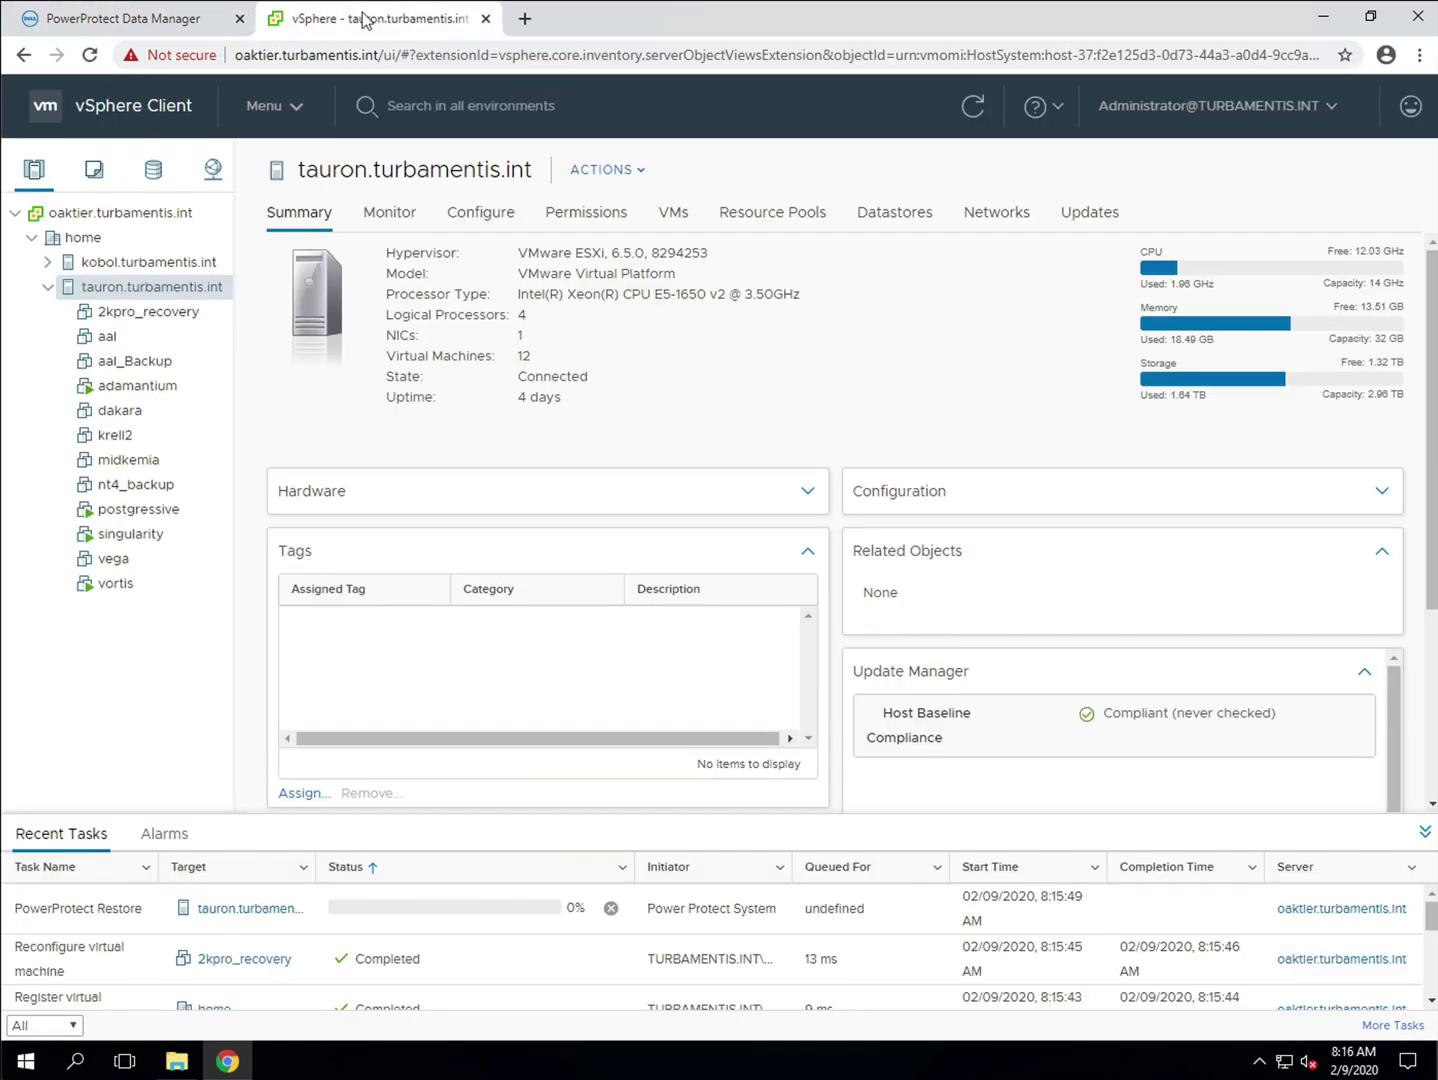
Step: View the powered-off 2kpro_recovery VM's summary, then return to PowerProtect Data Manager
left_click(184, 318)
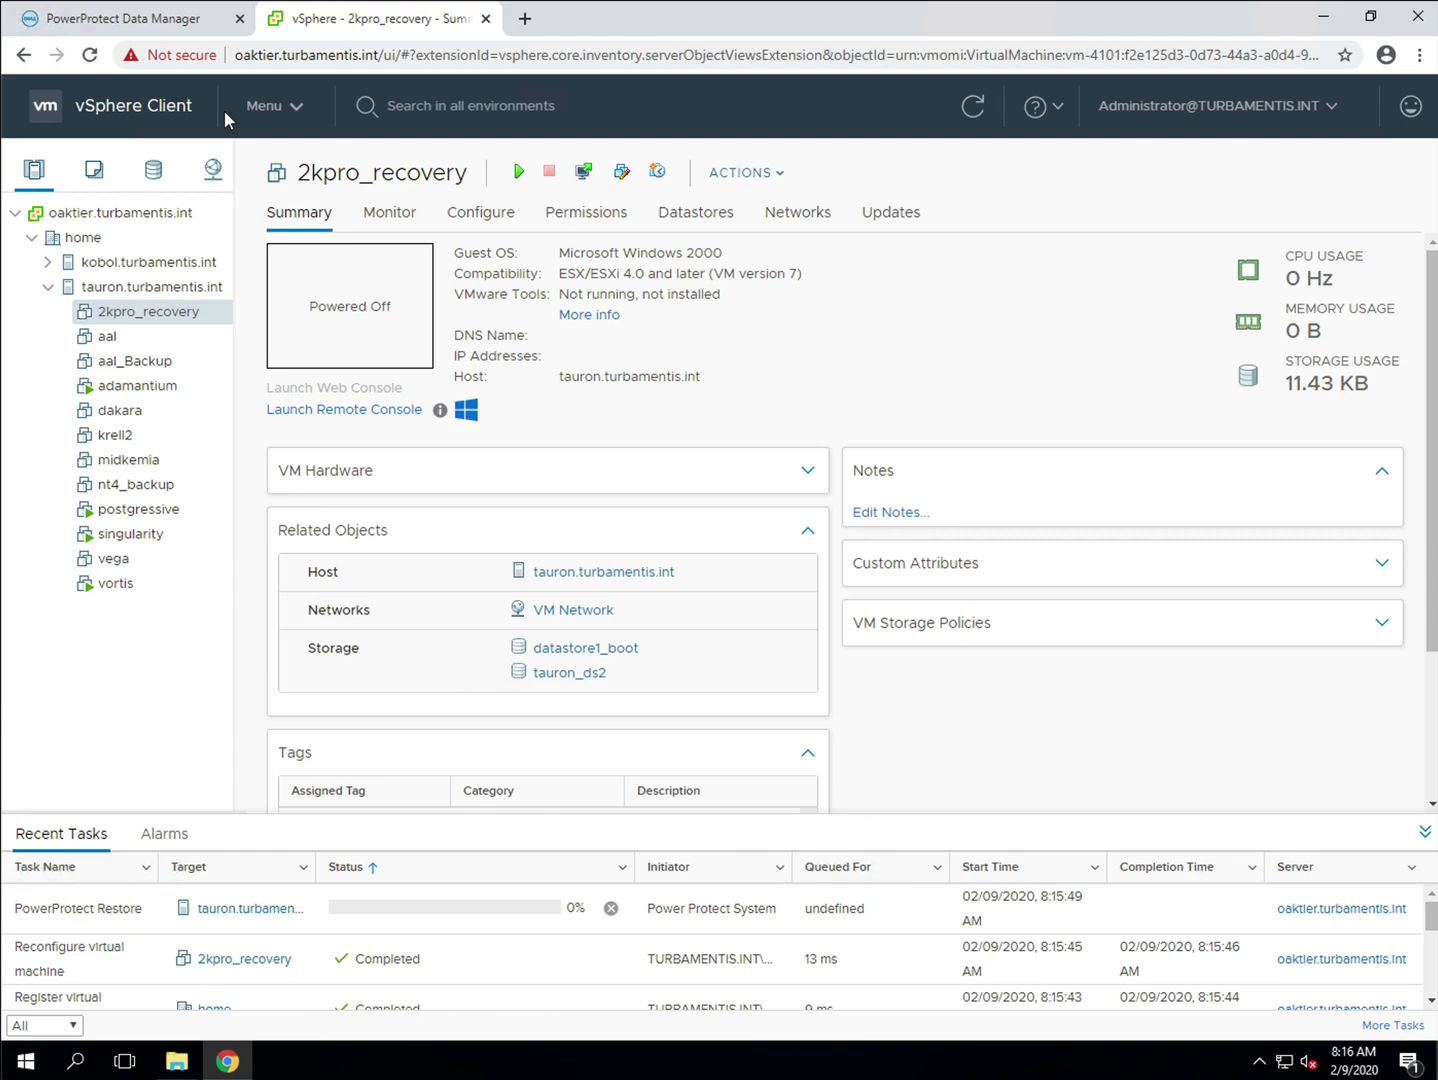
left_click(172, 19)
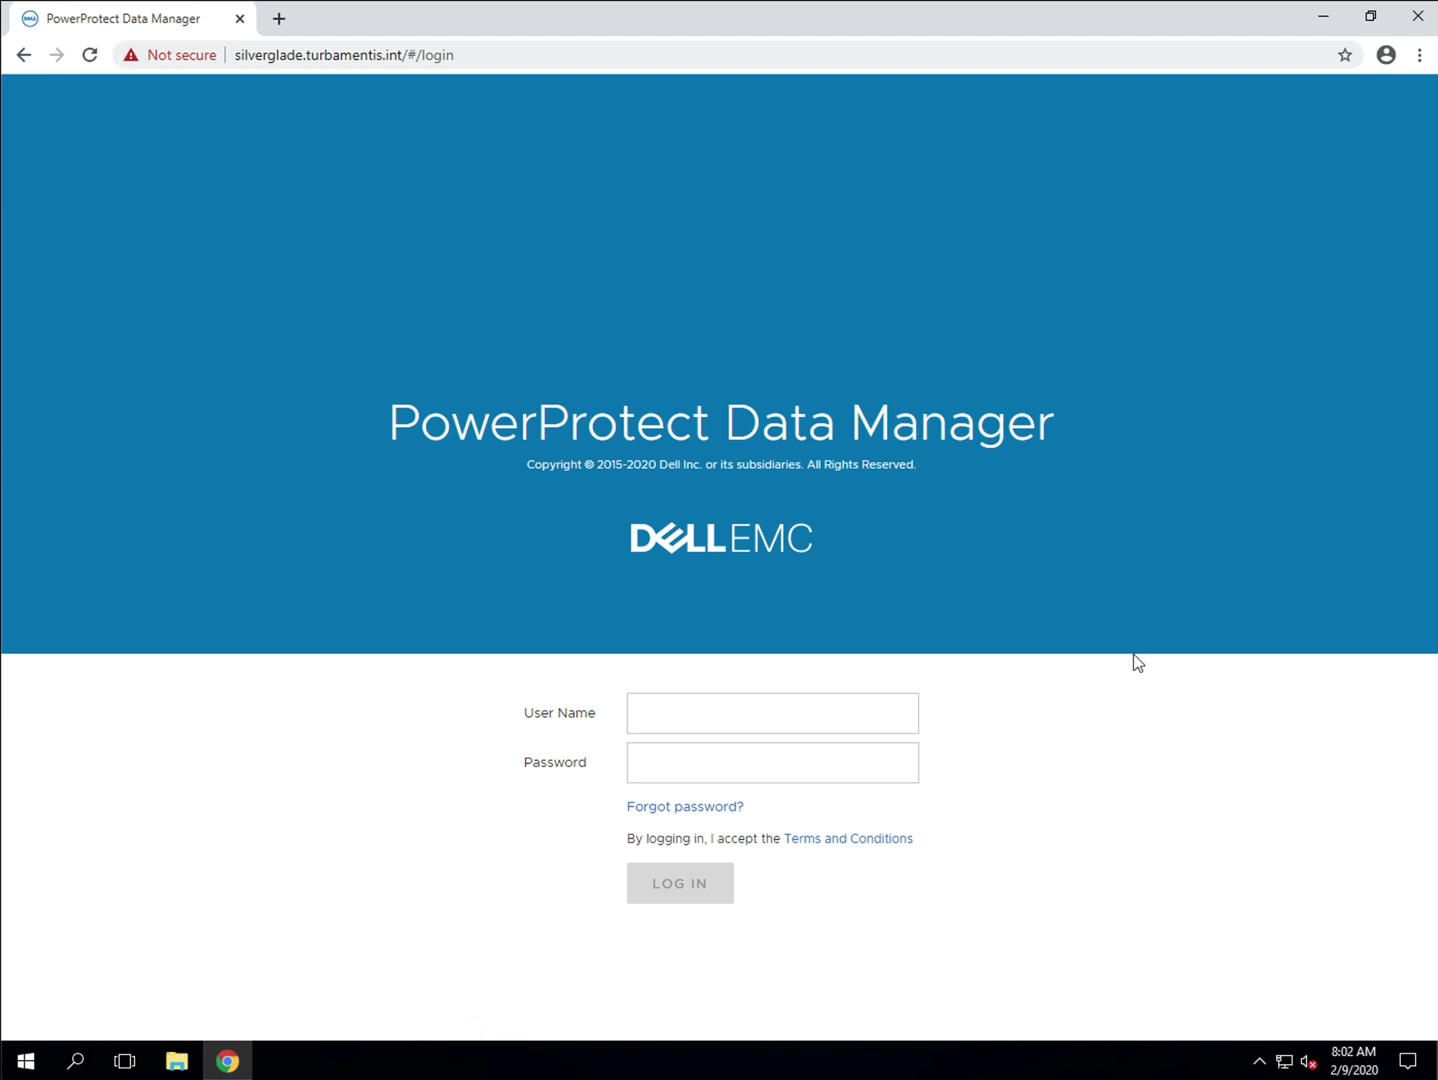
Step: Sign in to PowerProtect Data Manager with the user name and password
left_click(894, 722)
key("Tab")
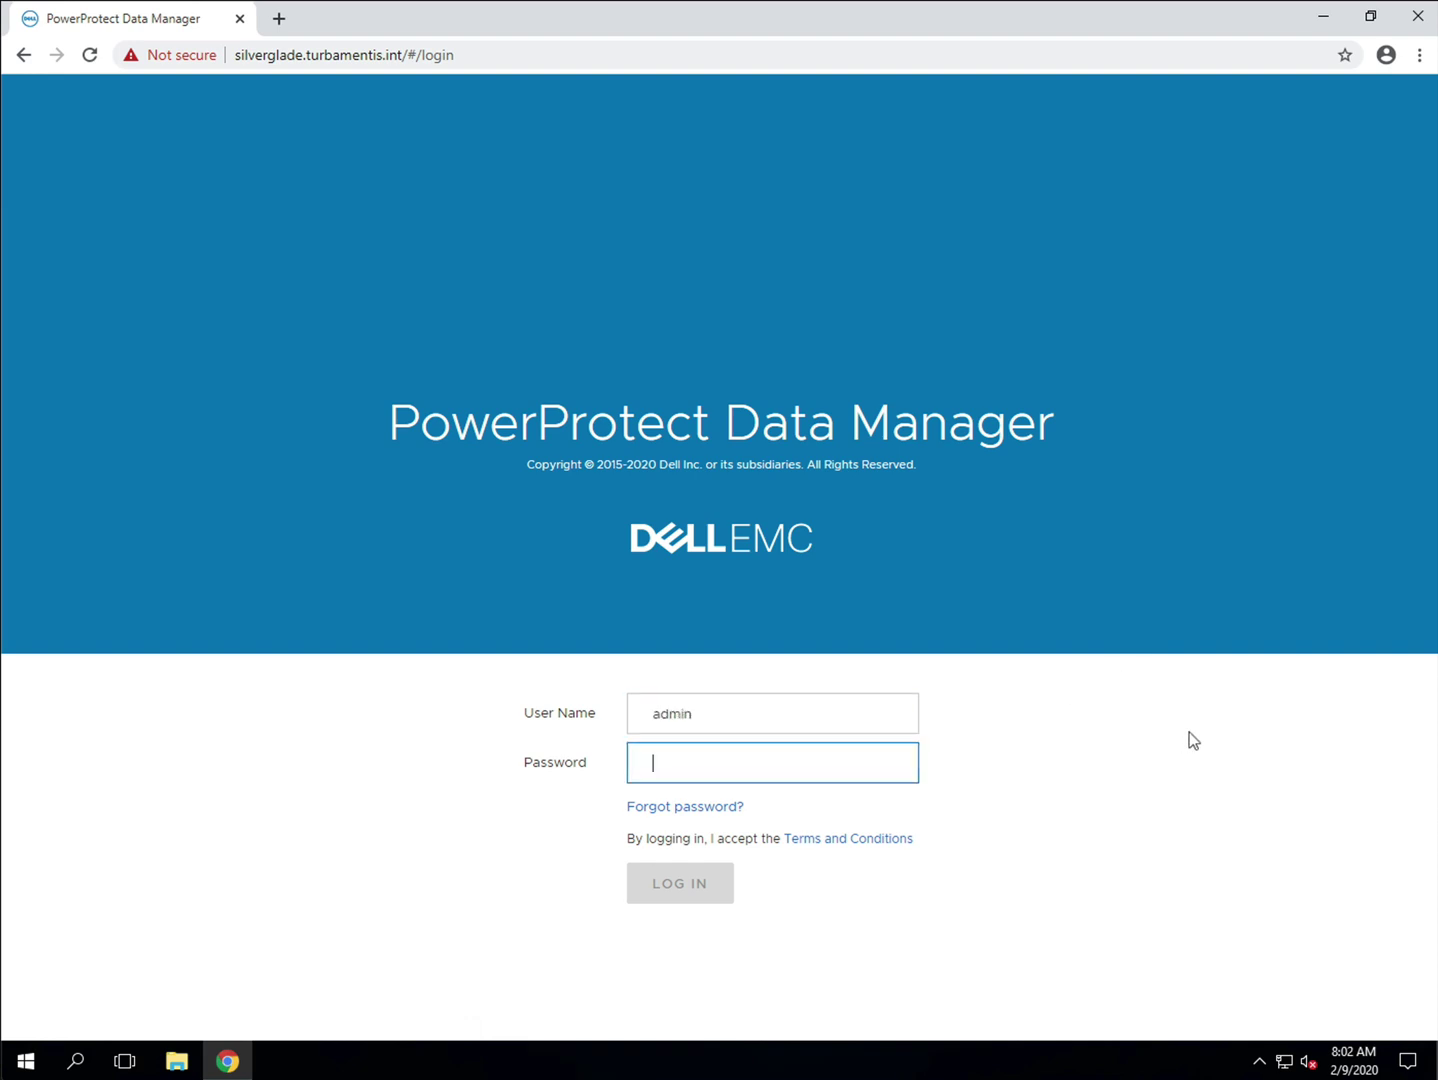
key("Return")
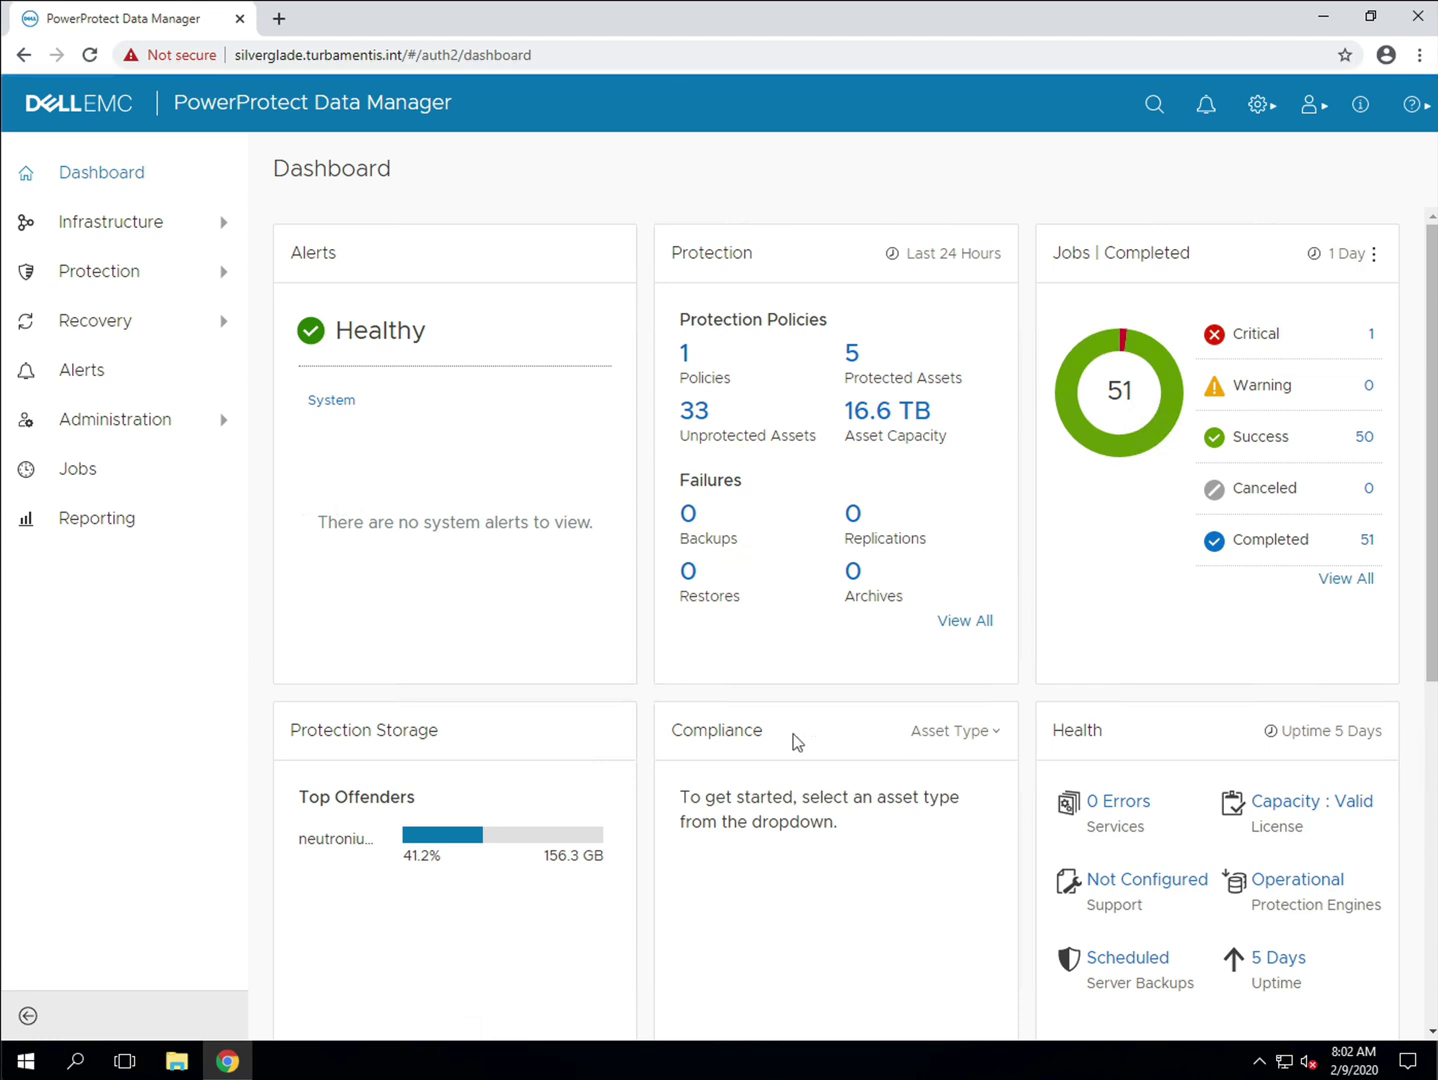
Step: Go to Recovery > Assets and select the 2kpro virtual machine
left_click(110, 329)
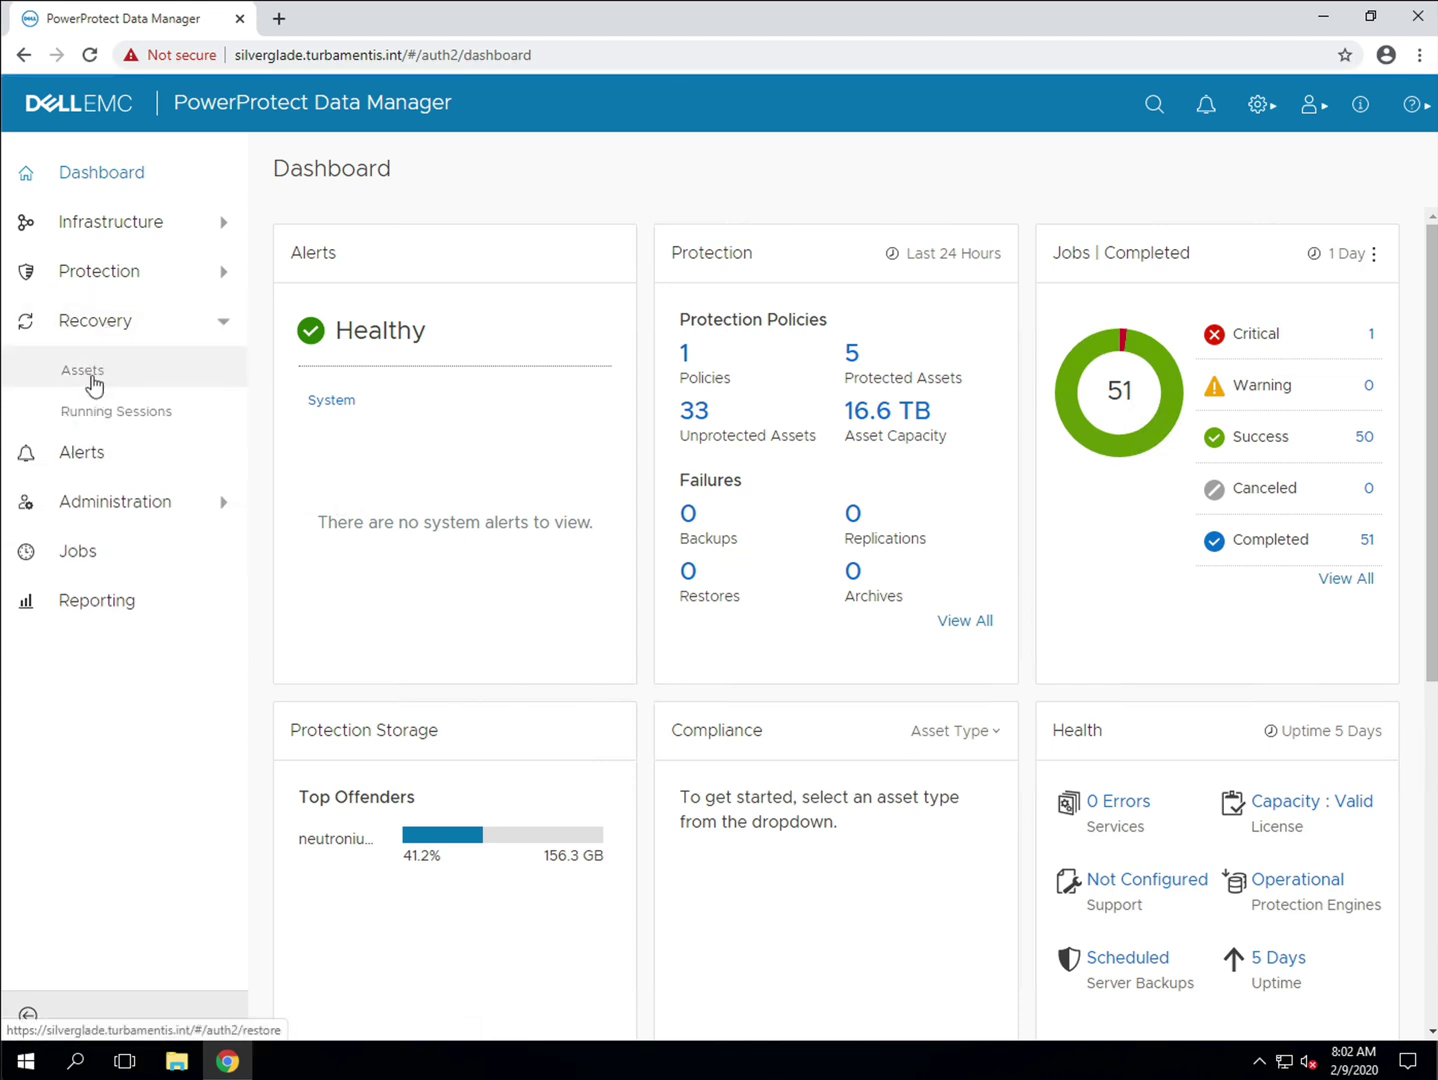
left_click(93, 377)
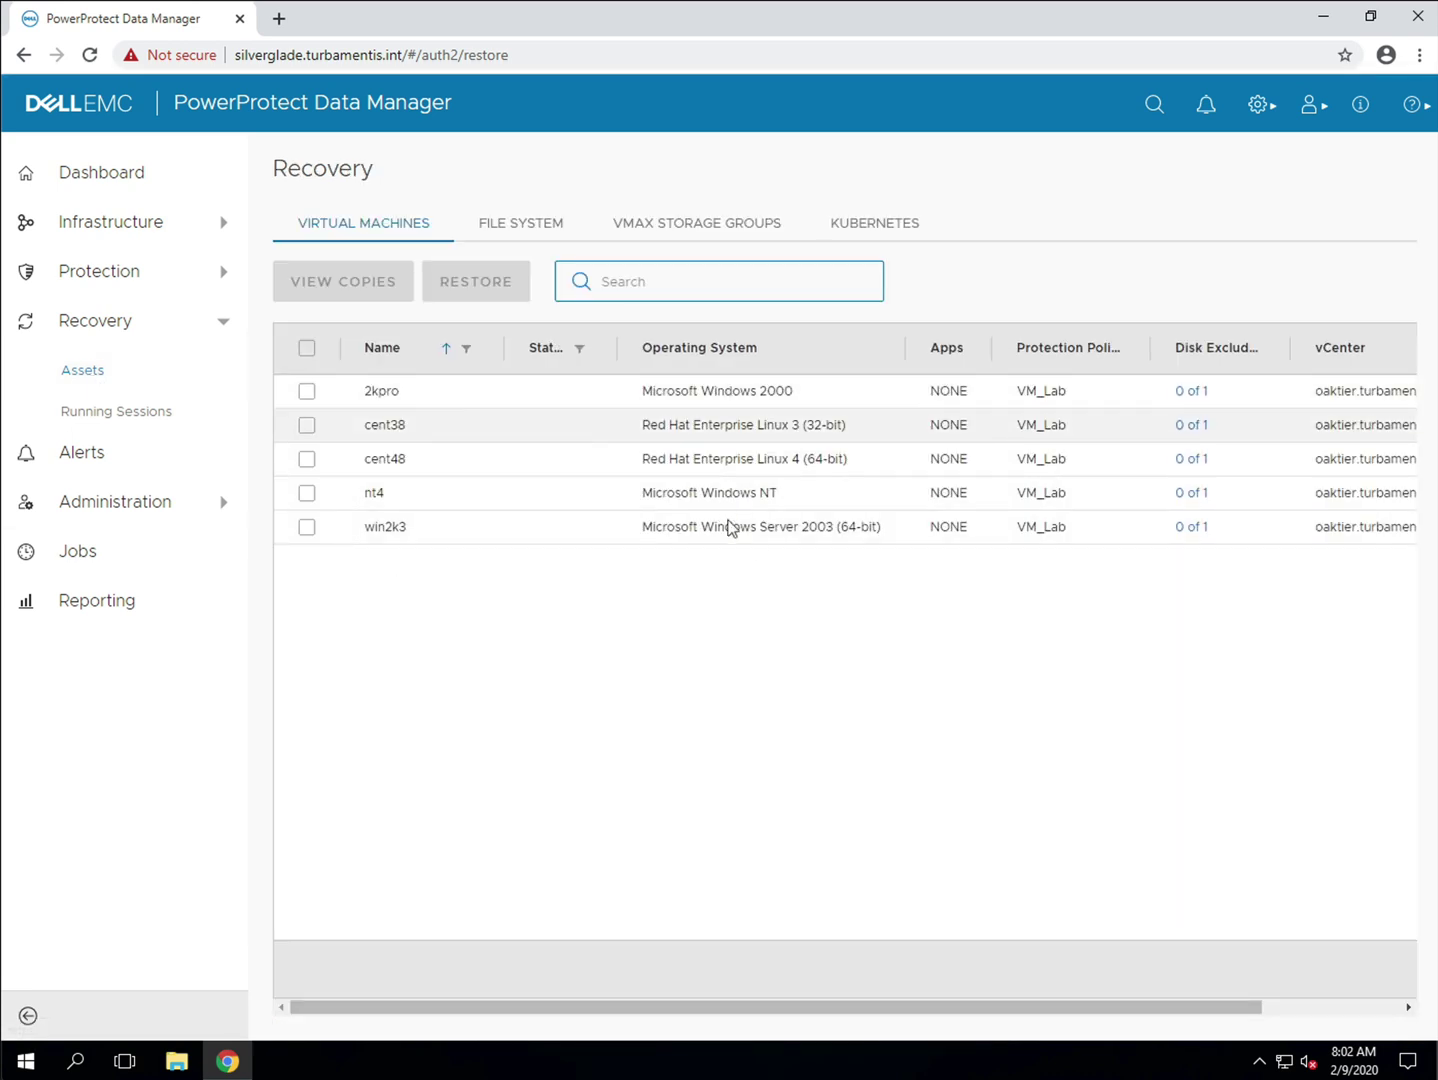
left_click(305, 393)
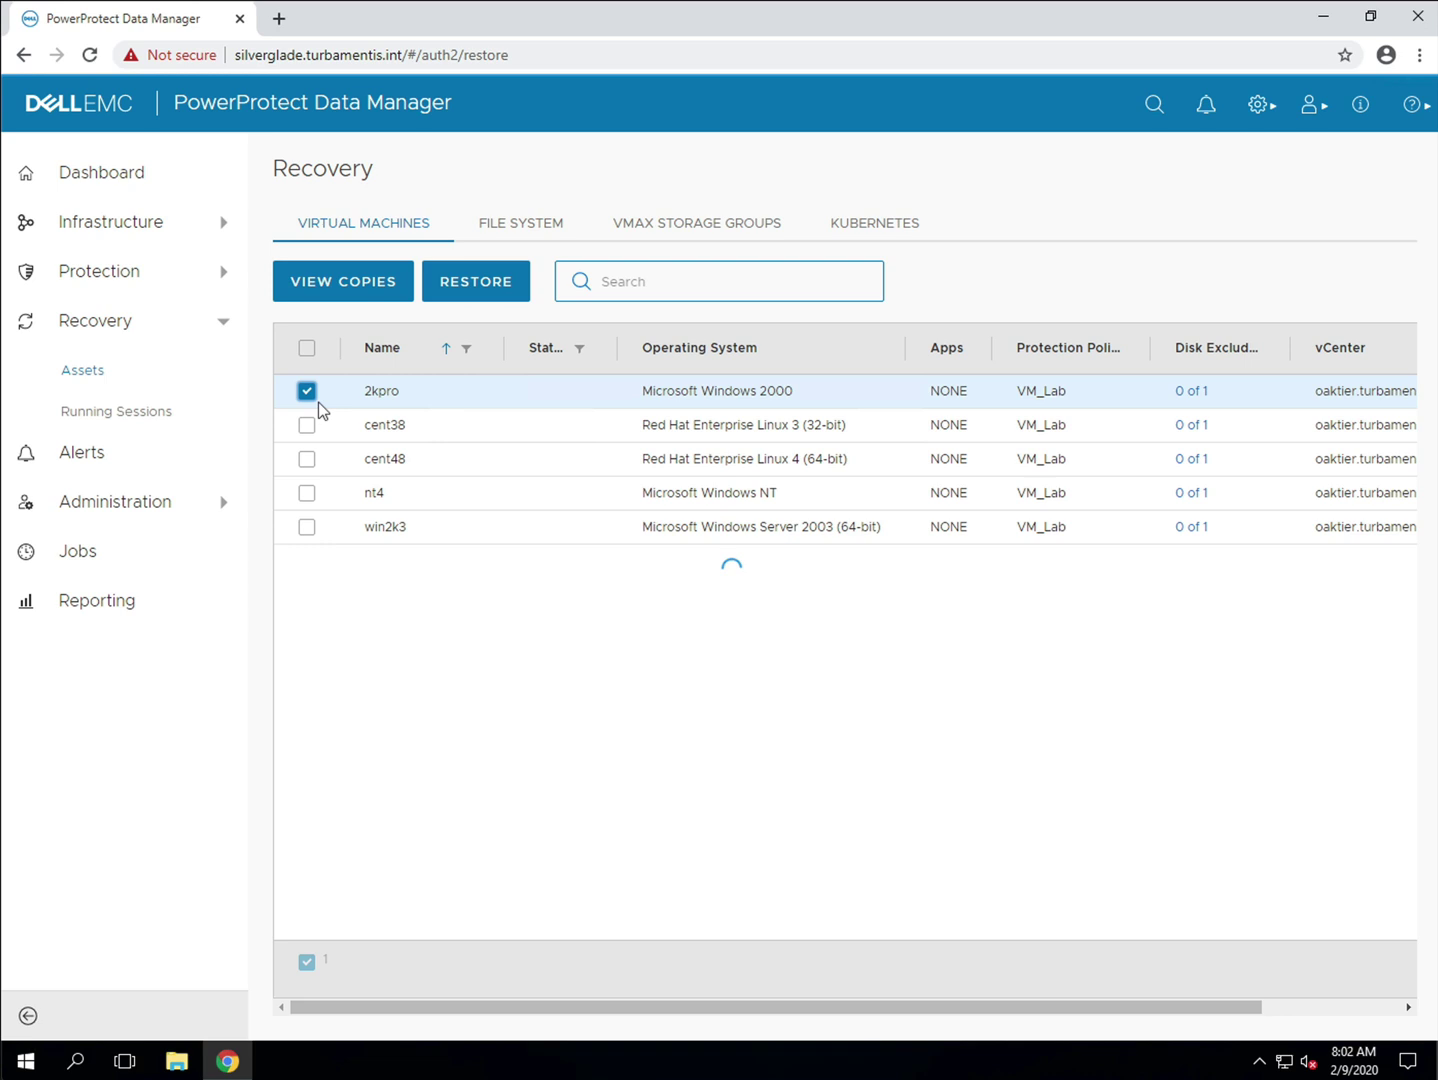
Step: Pick 2kpro's Feb 8, 2020 copy on the DD target and start a File Level Restore
left_click(390, 296)
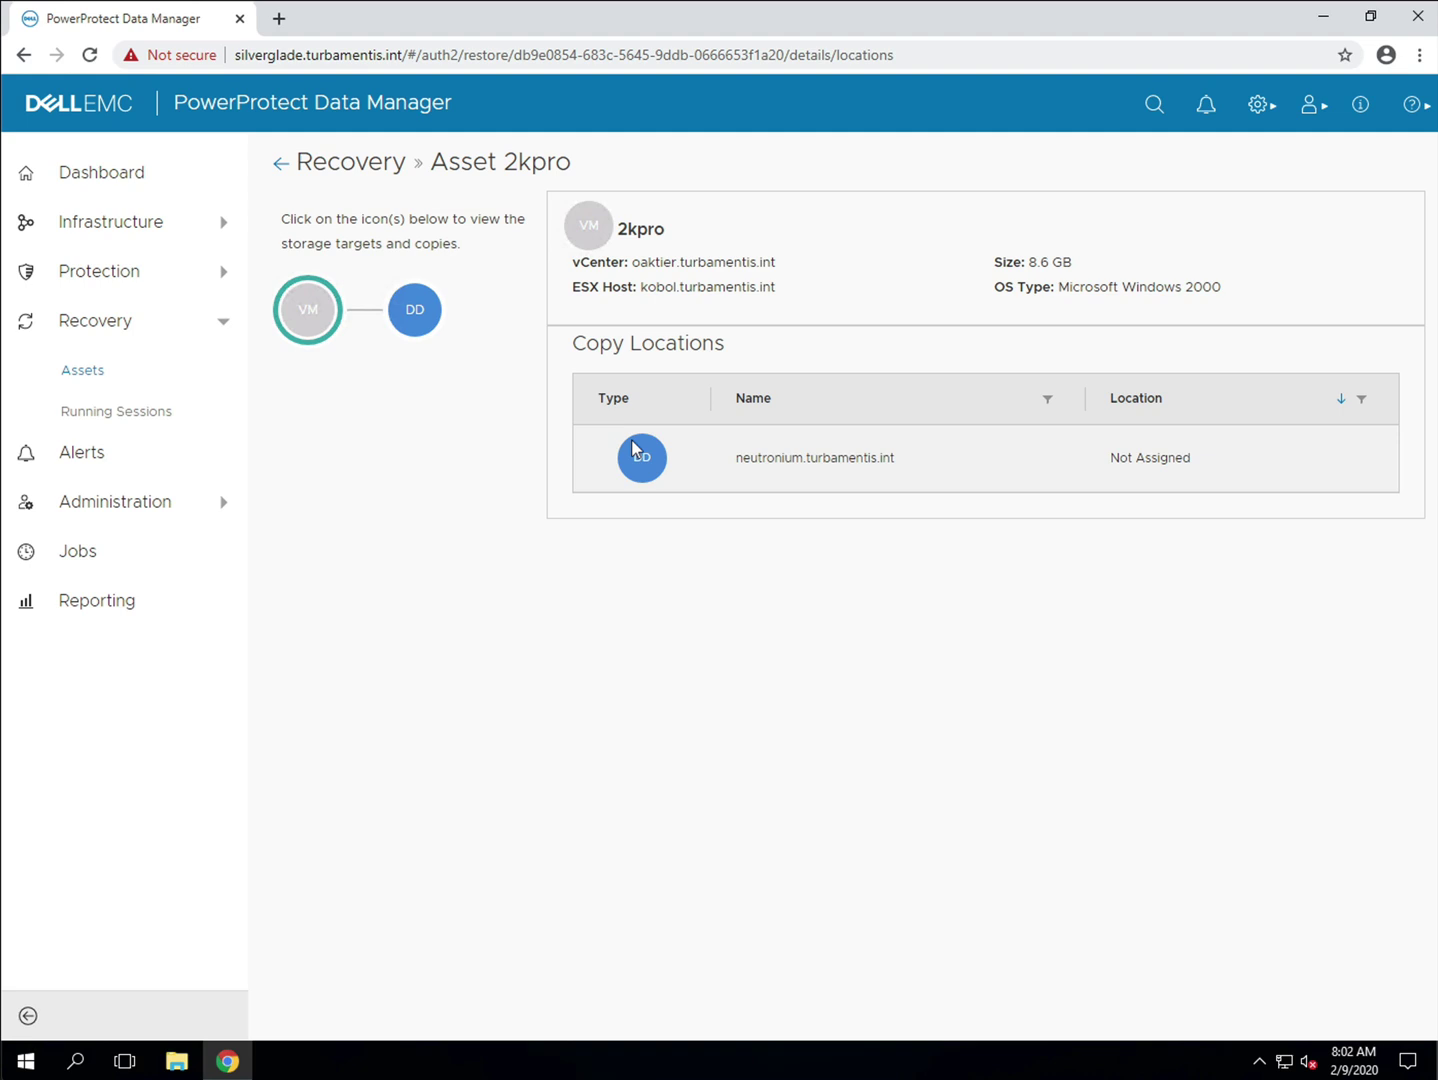
left_click(428, 319)
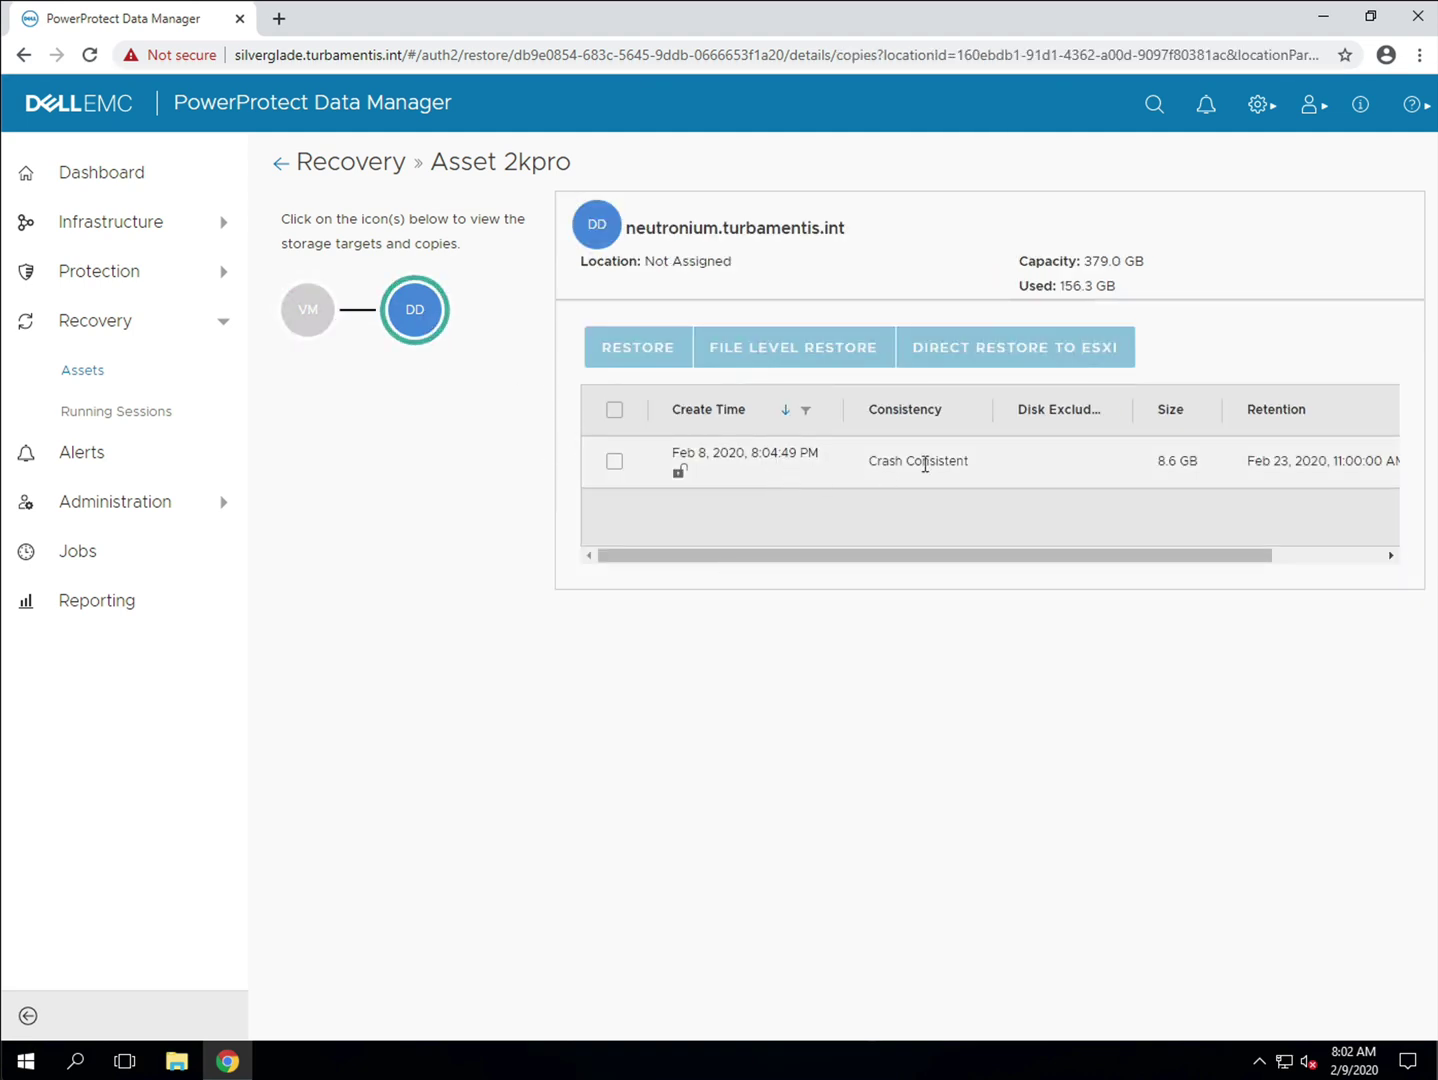
left_click(614, 463)
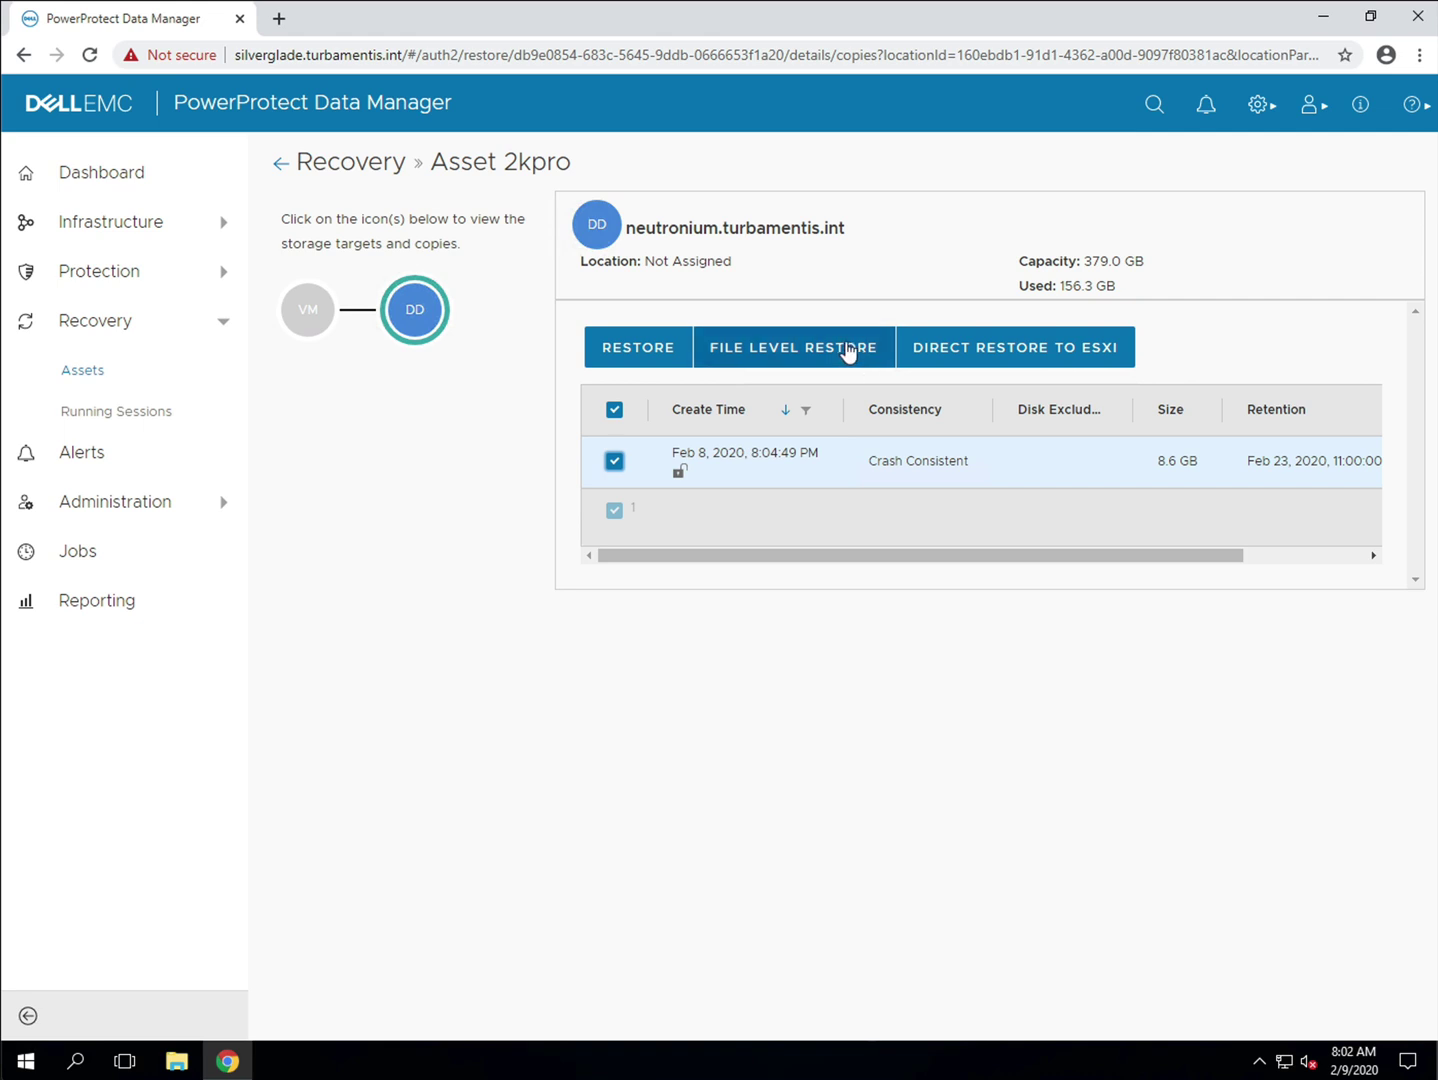
left_click(851, 353)
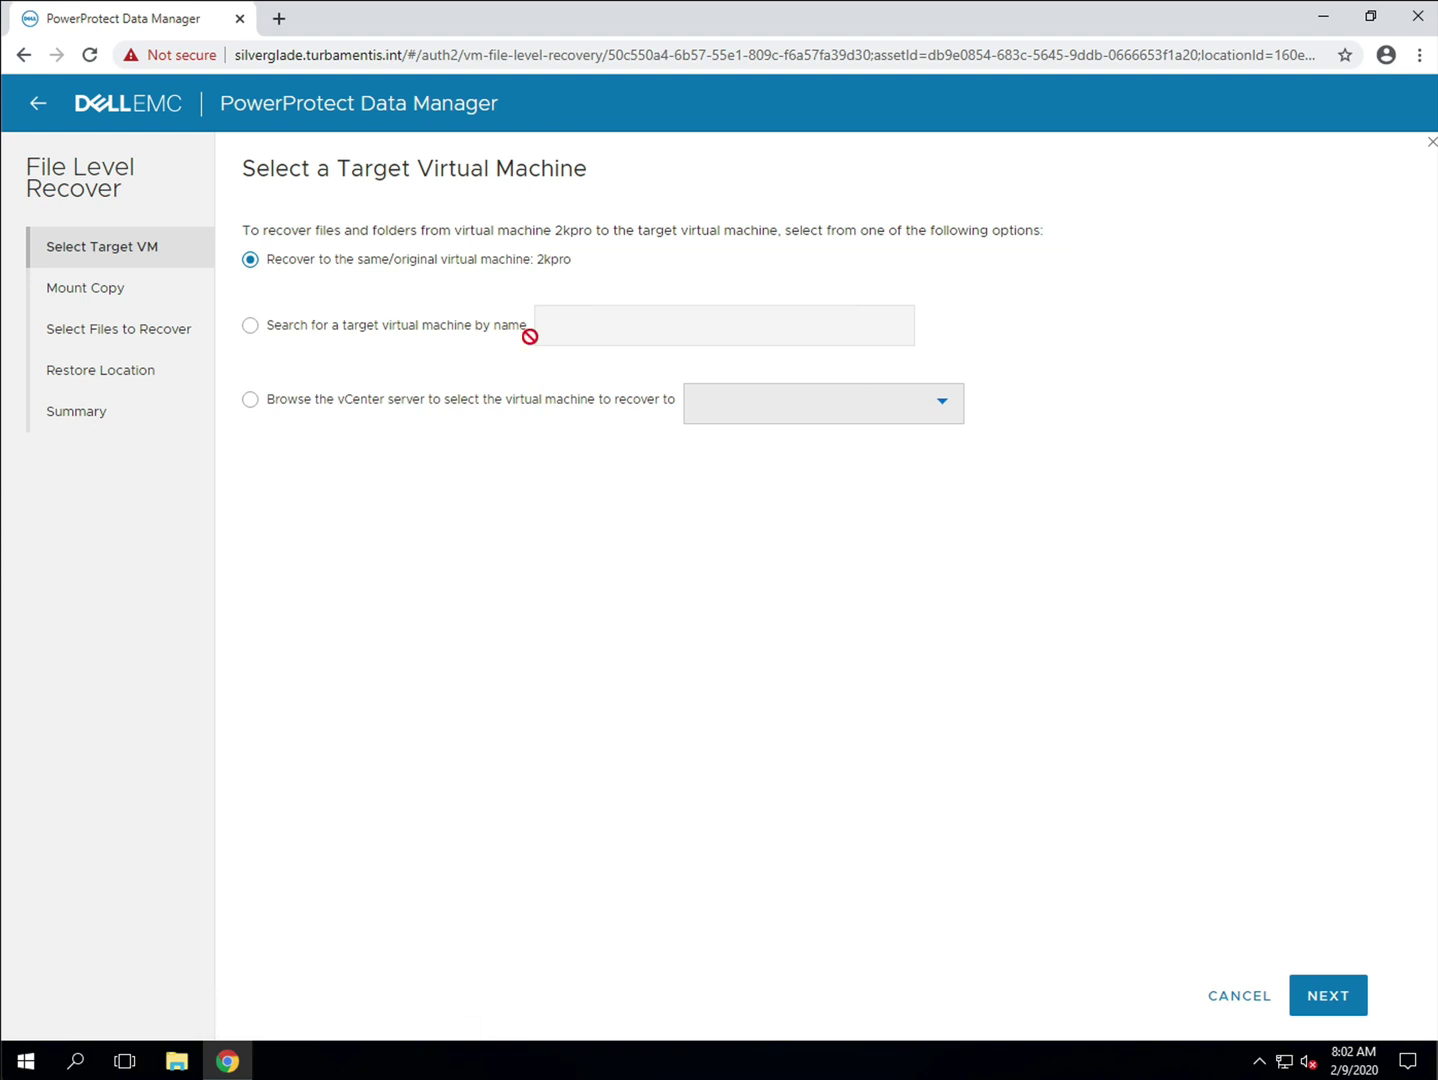
Step: Search by name for win01 and select it as the target VM
left_click(465, 331)
left_click(689, 335)
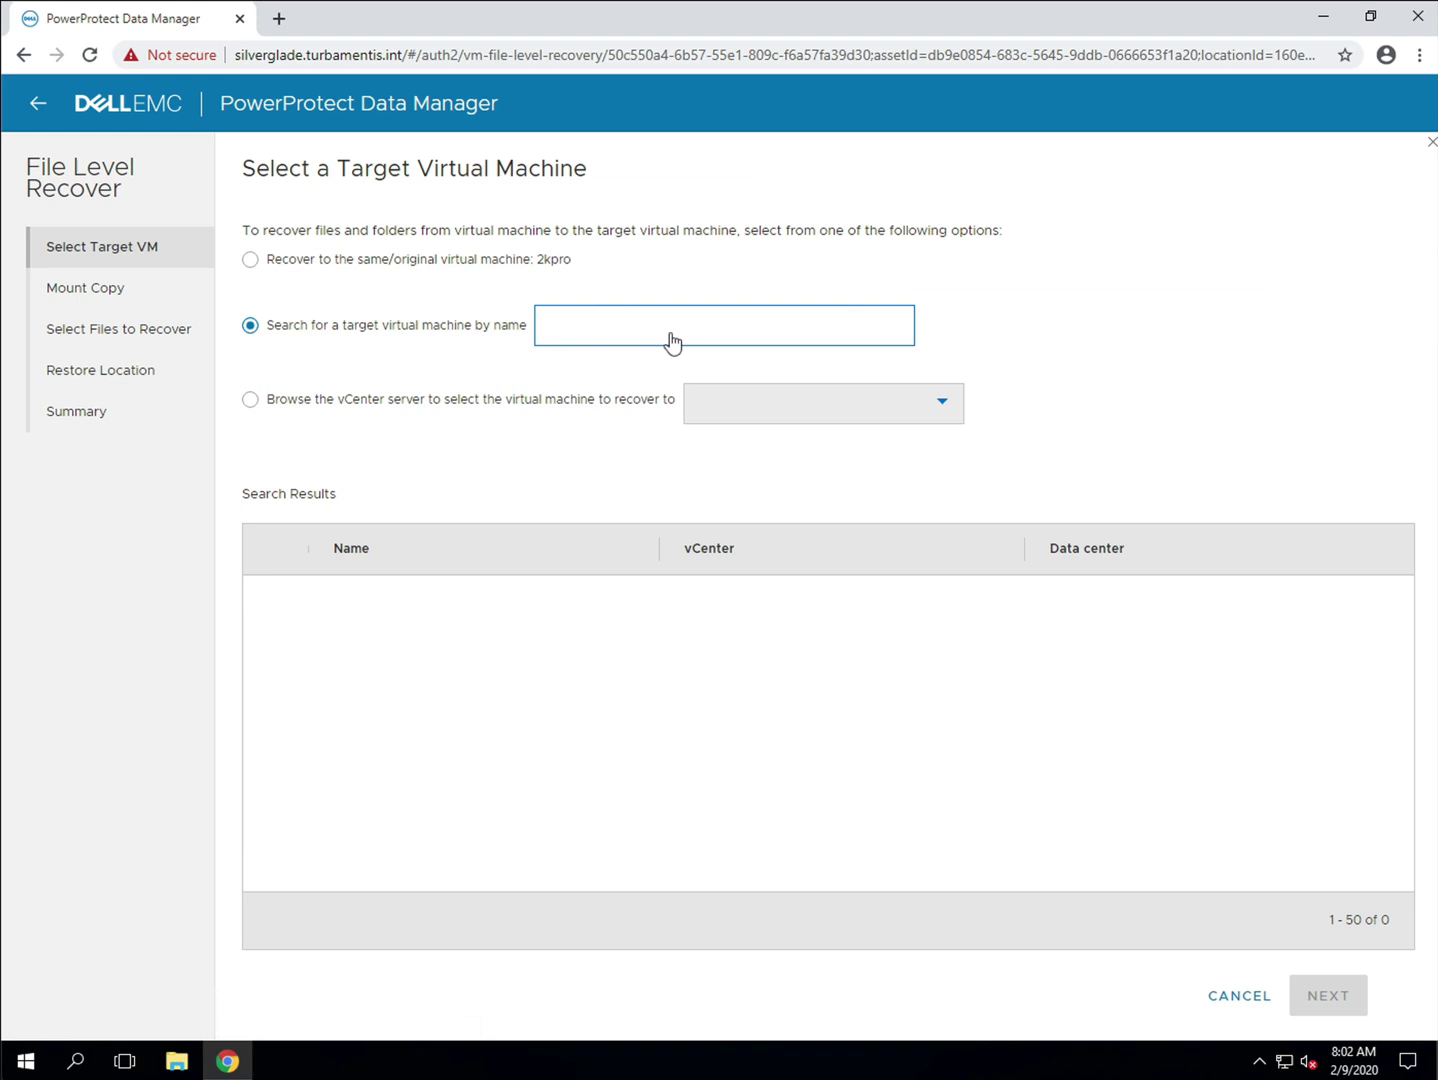
type("win01")
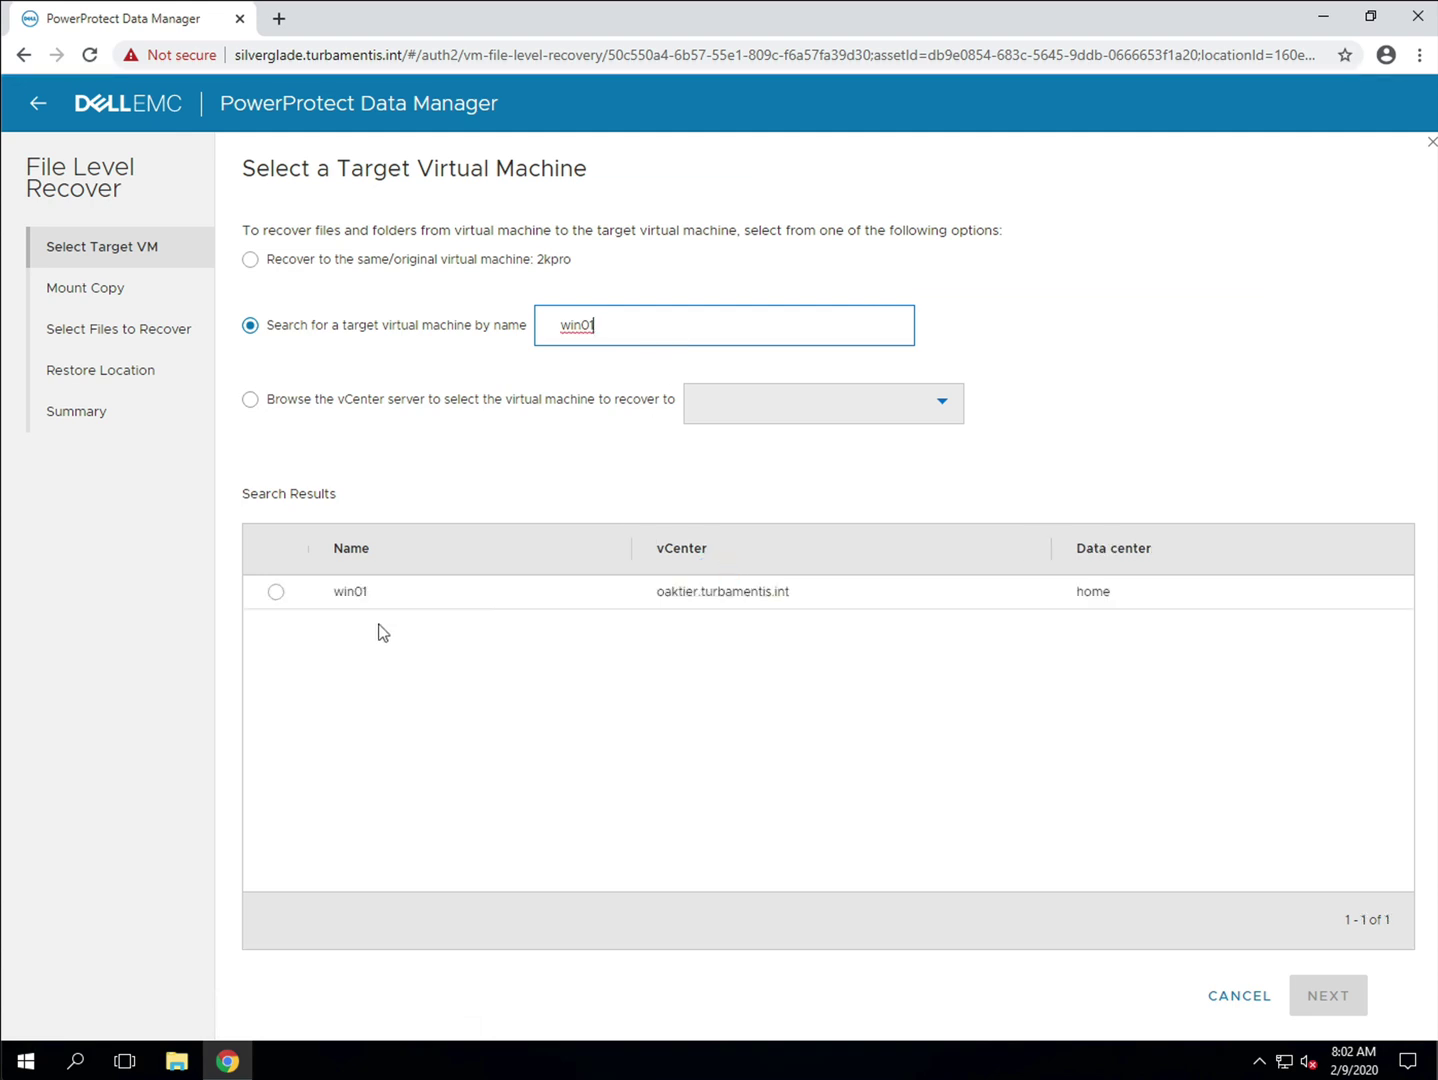
left_click(276, 592)
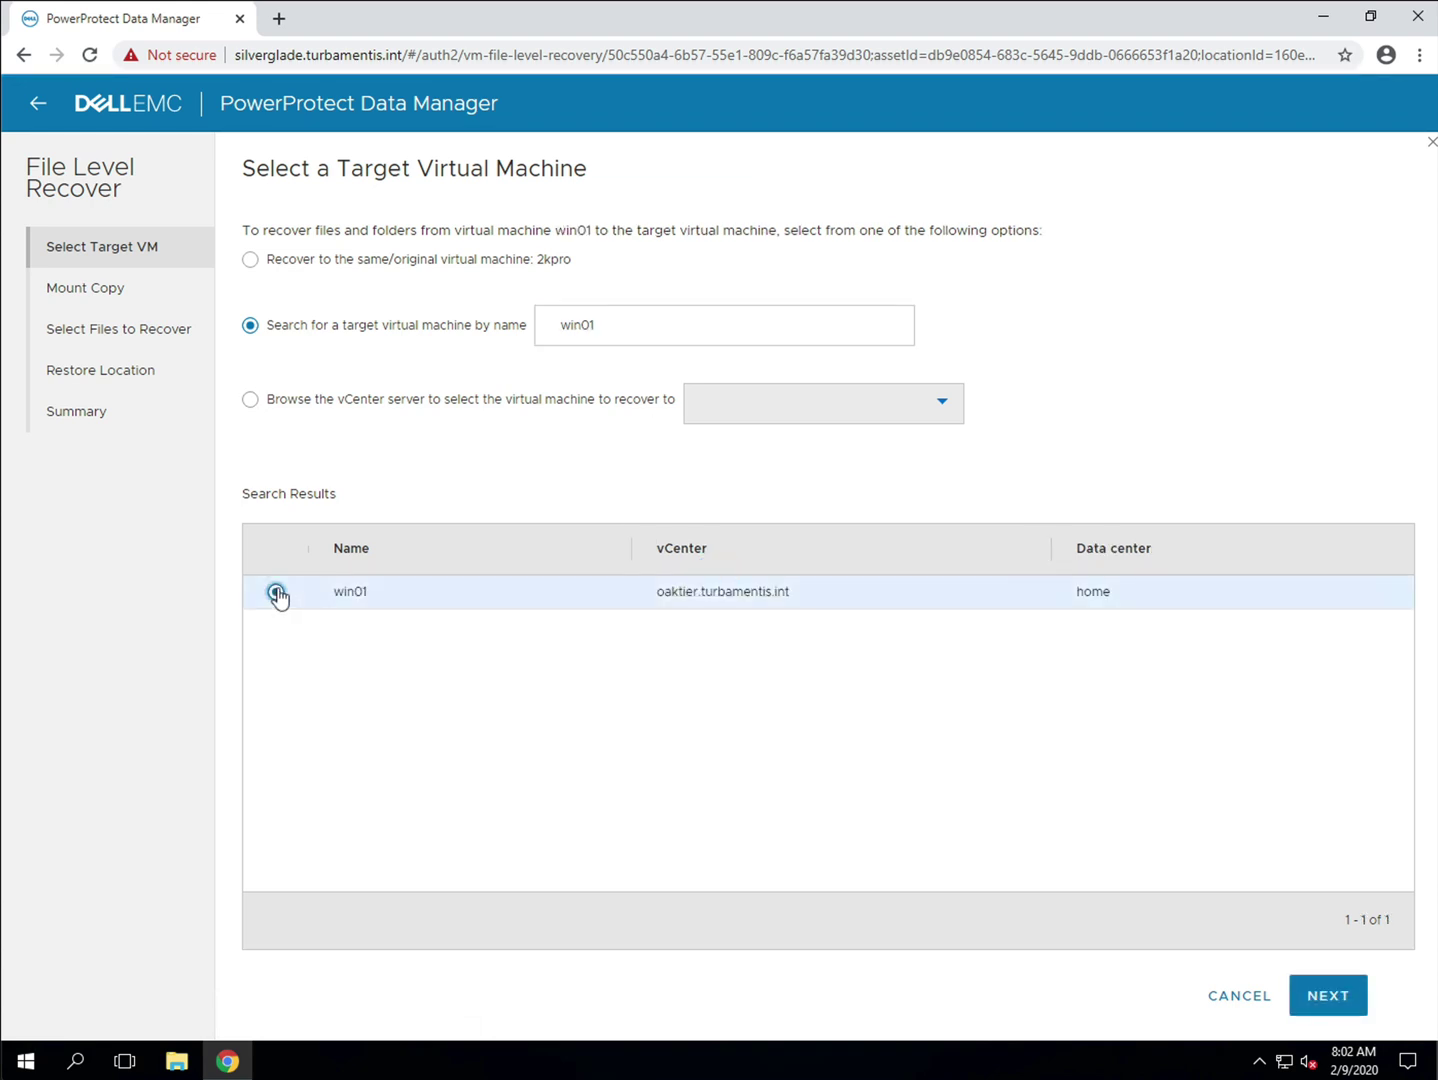
Step: Enter win01's administrator user name and password and mount the backup copy on it
left_click(1341, 981)
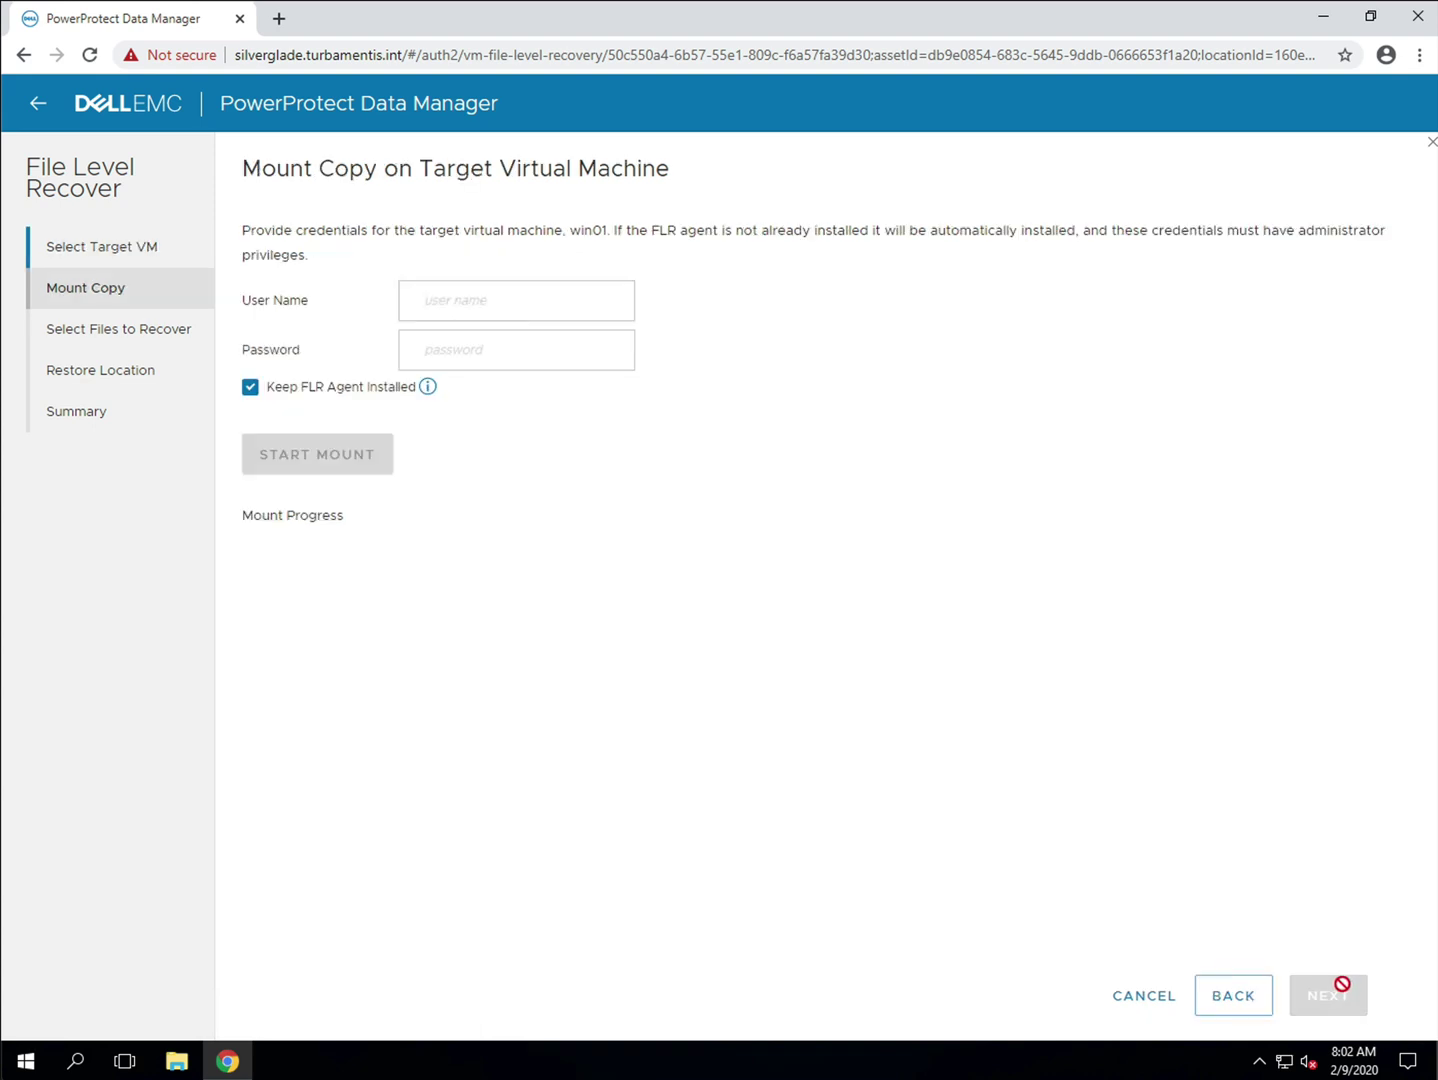
left_click(539, 304)
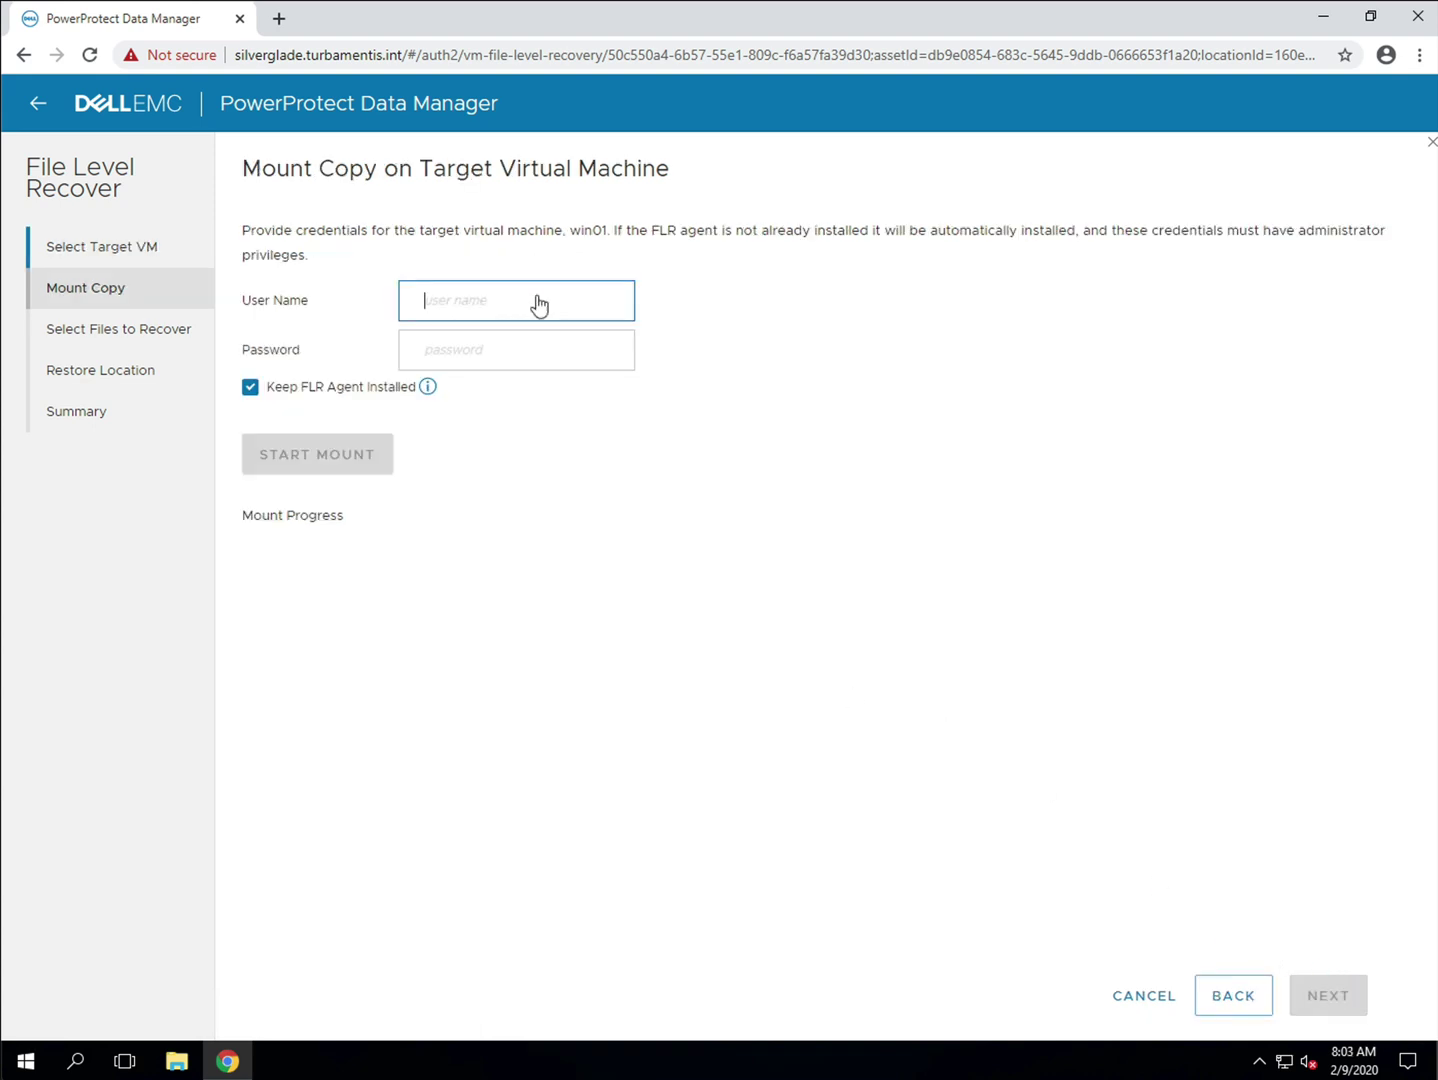
type("Administrator")
key("Tab")
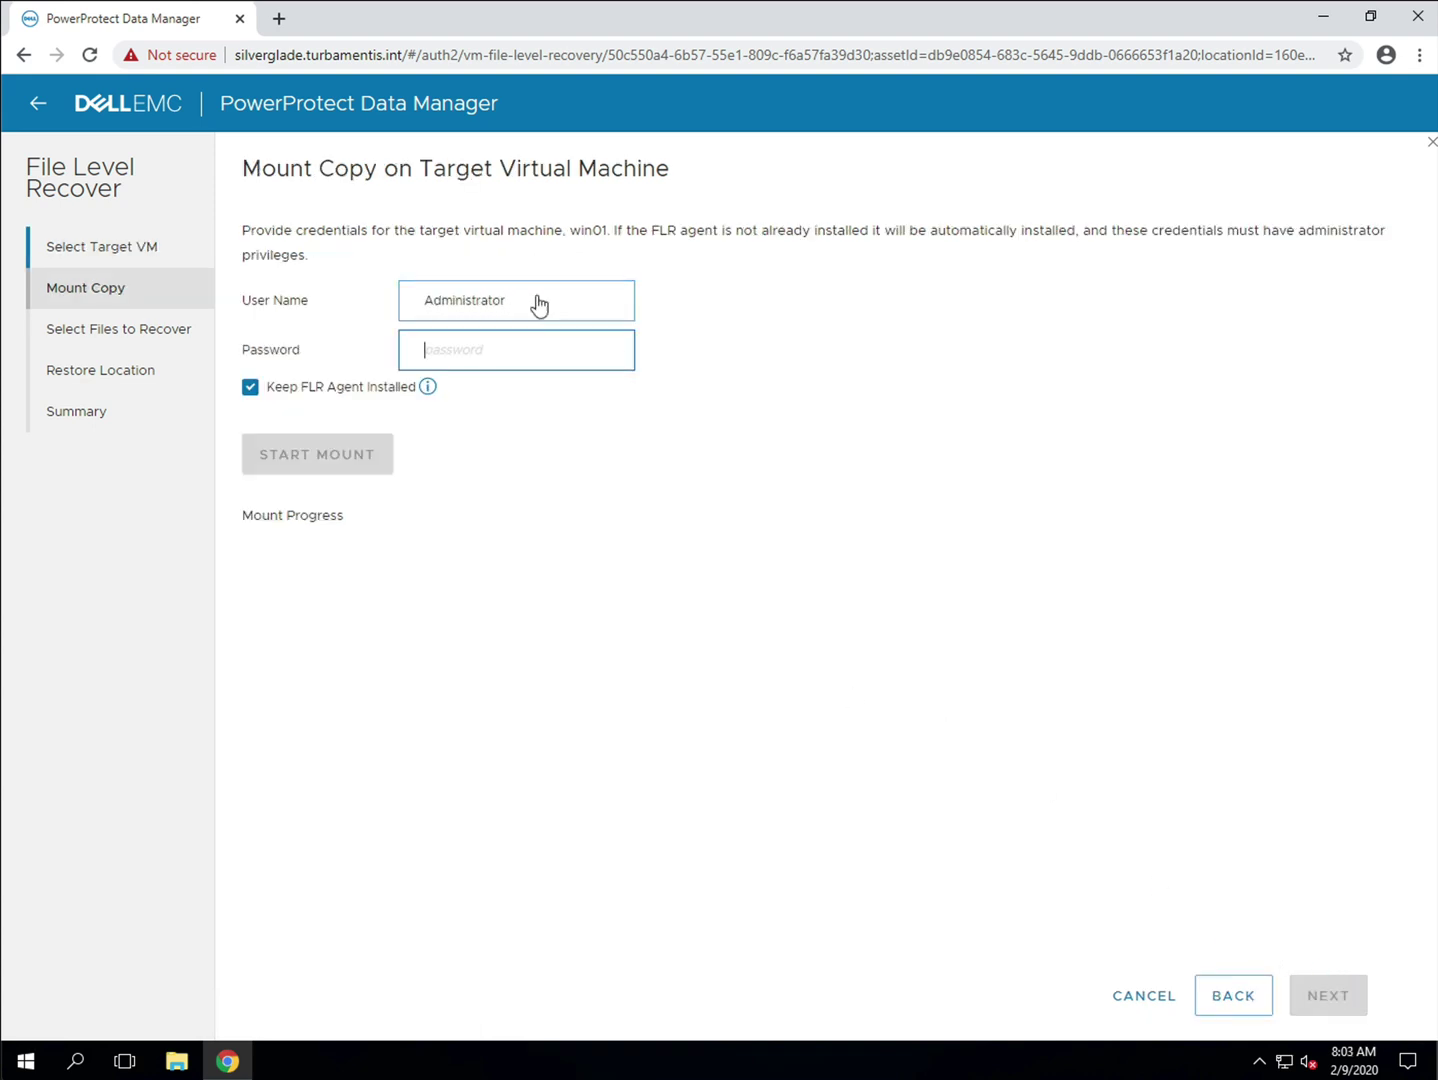
type("••••••••")
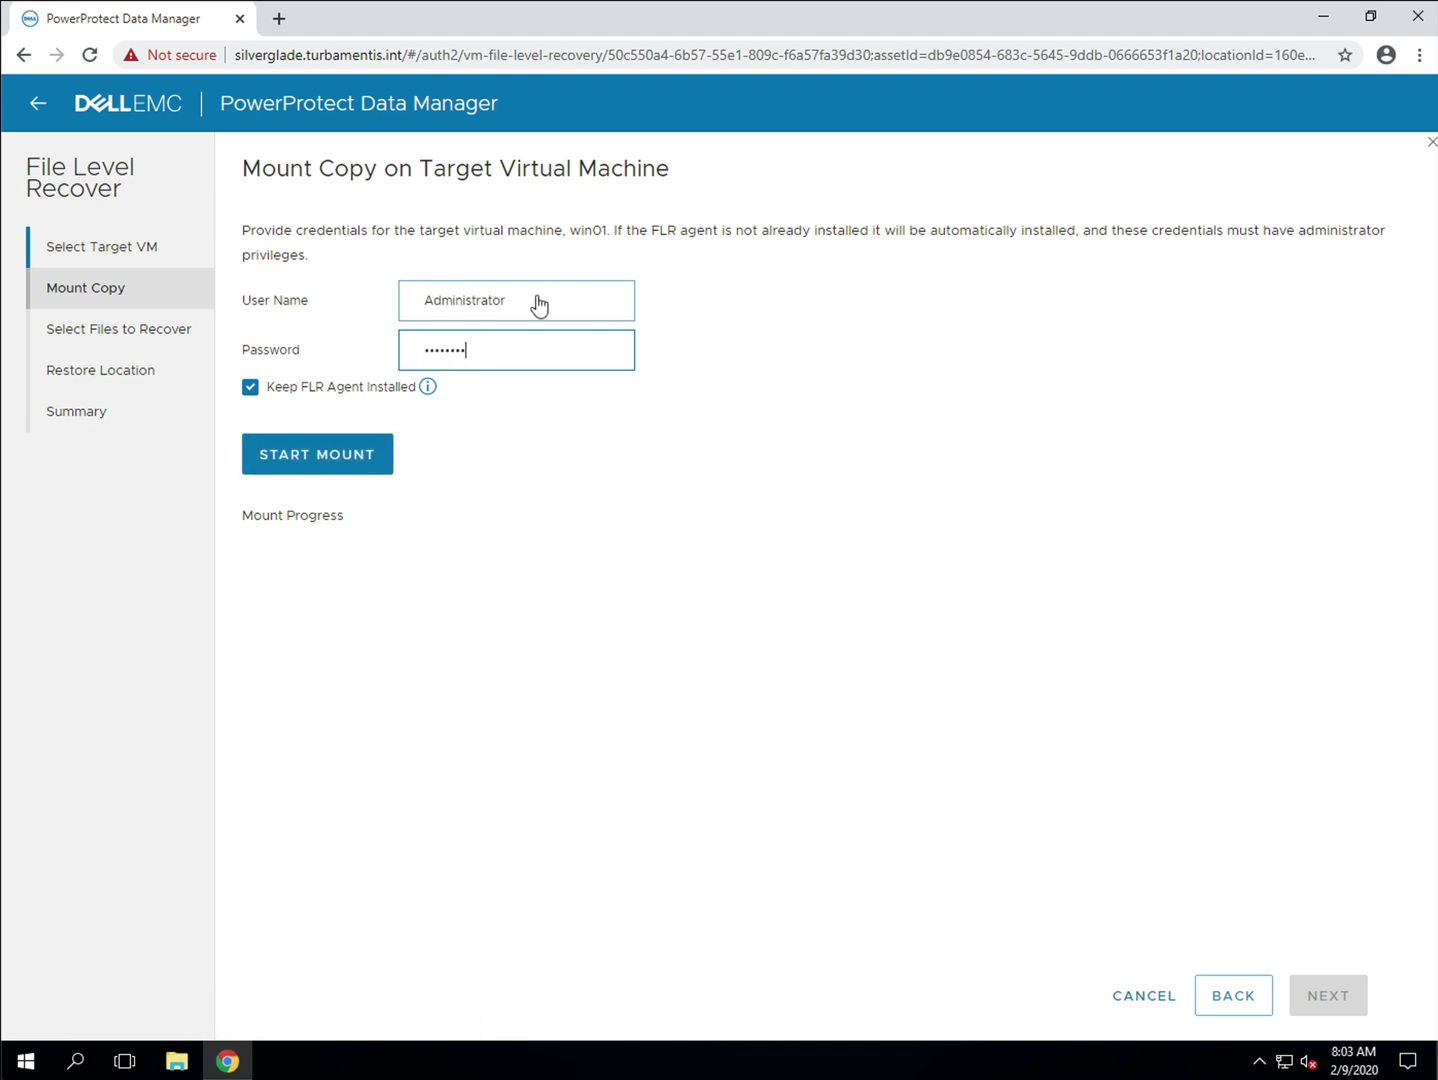
left_click(359, 462)
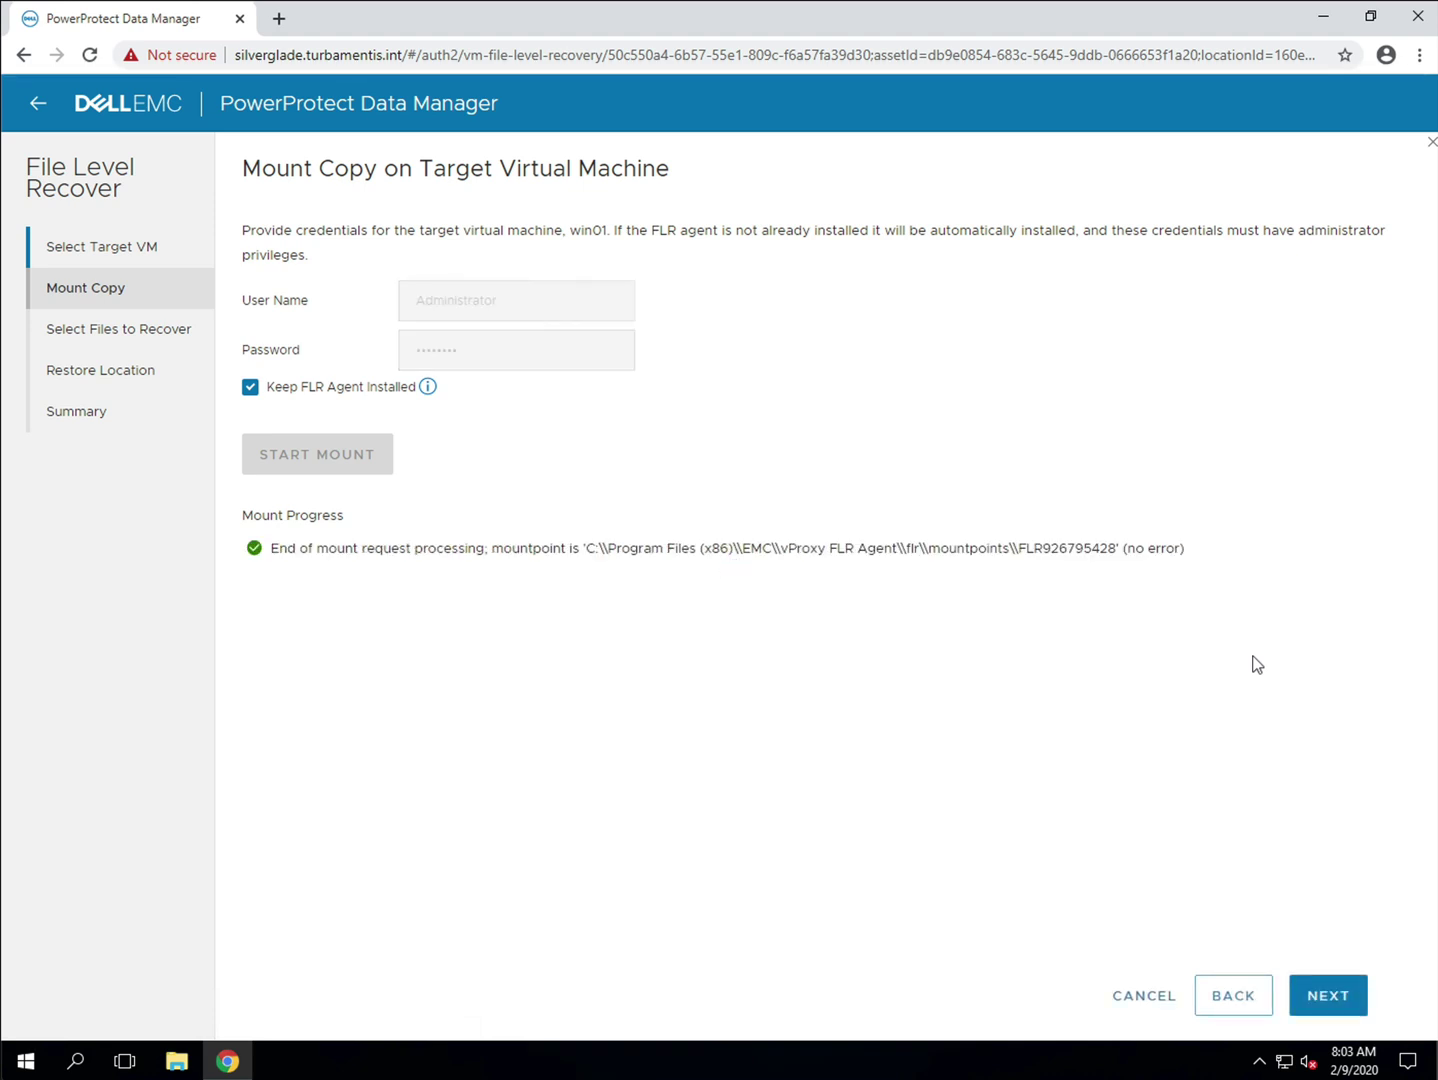
Step: Browse to Documents and Settings > Admin > Desktop > md5 Windows 2000 and select md5.exe
left_click(1338, 998)
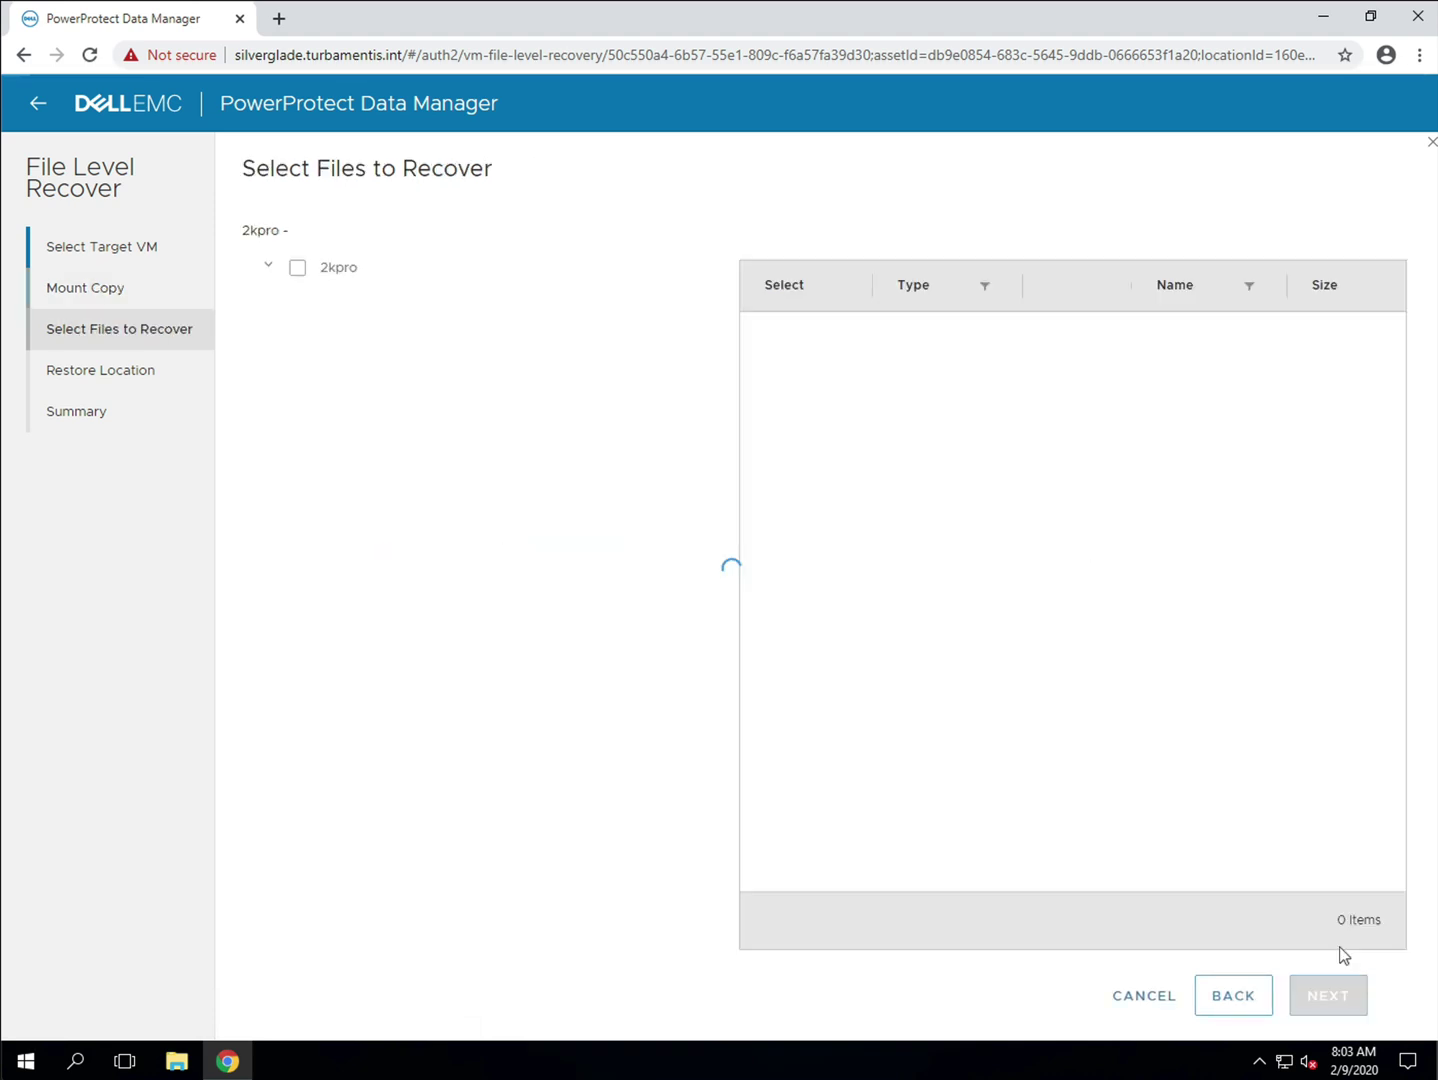
left_click(345, 270)
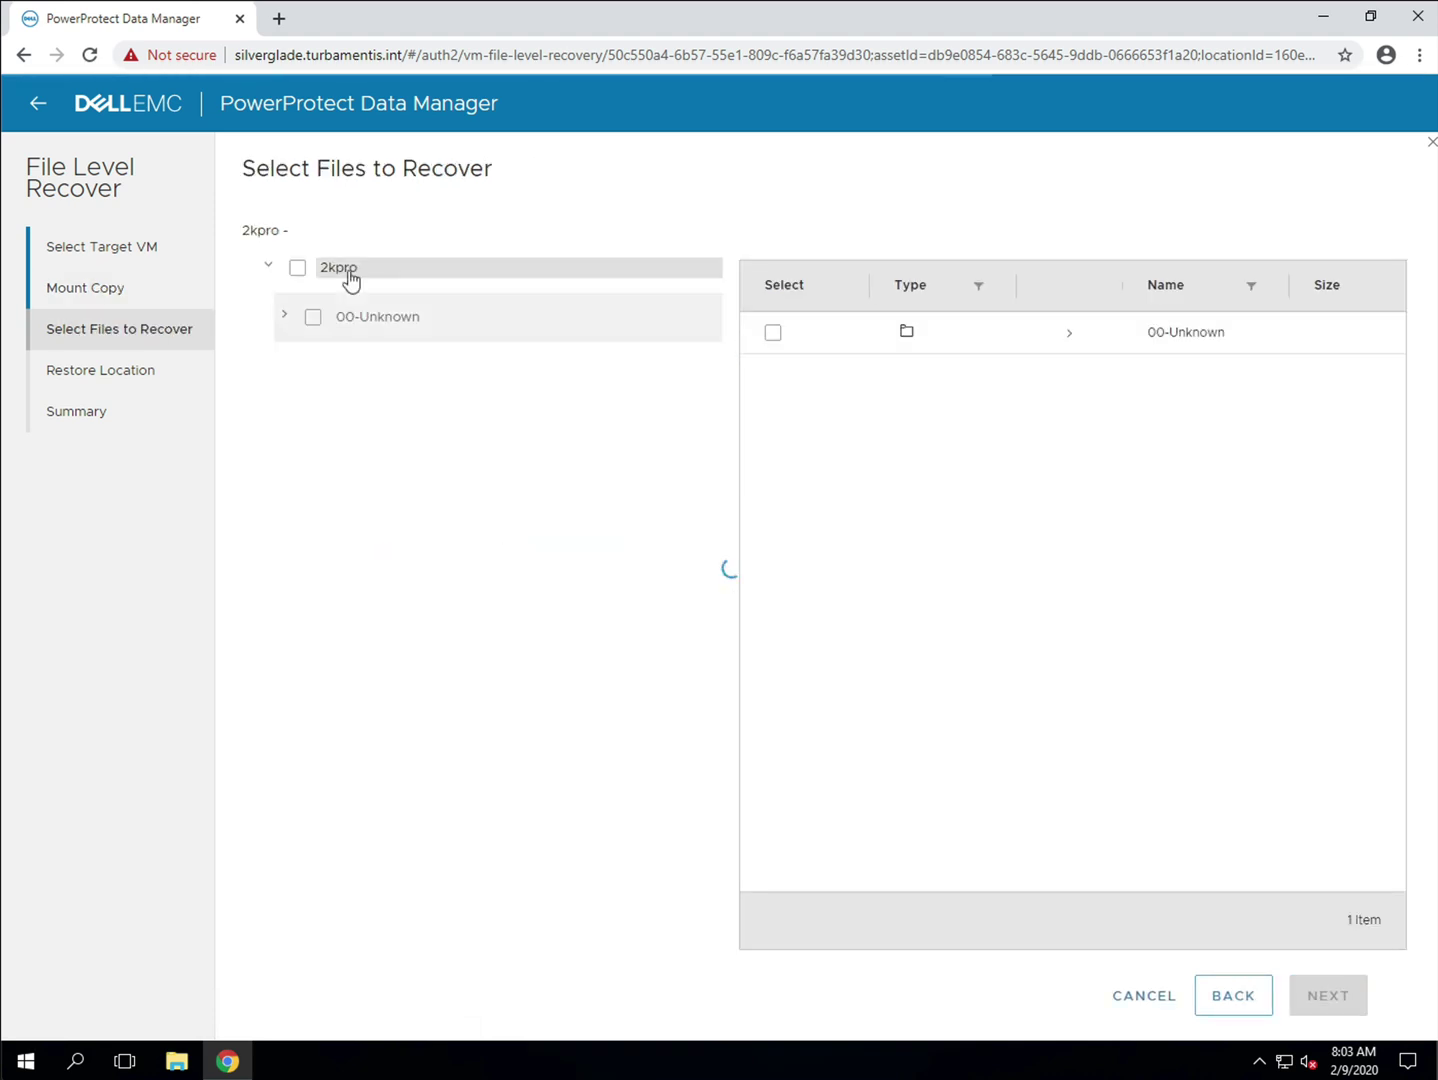
left_click(286, 316)
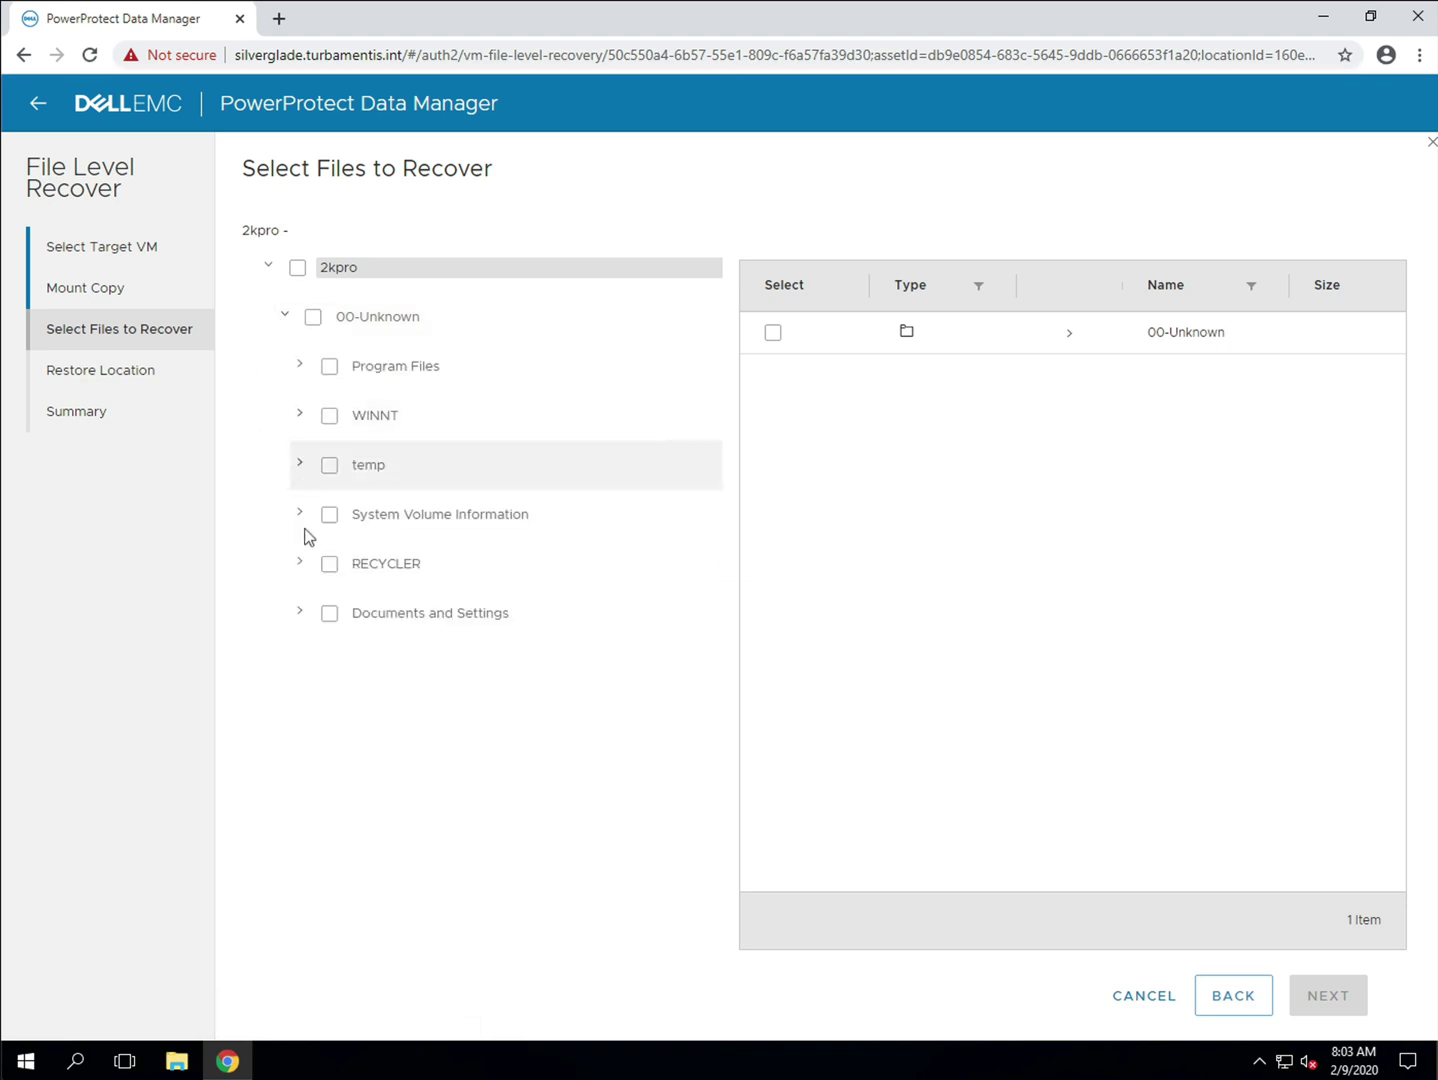
left_click(299, 613)
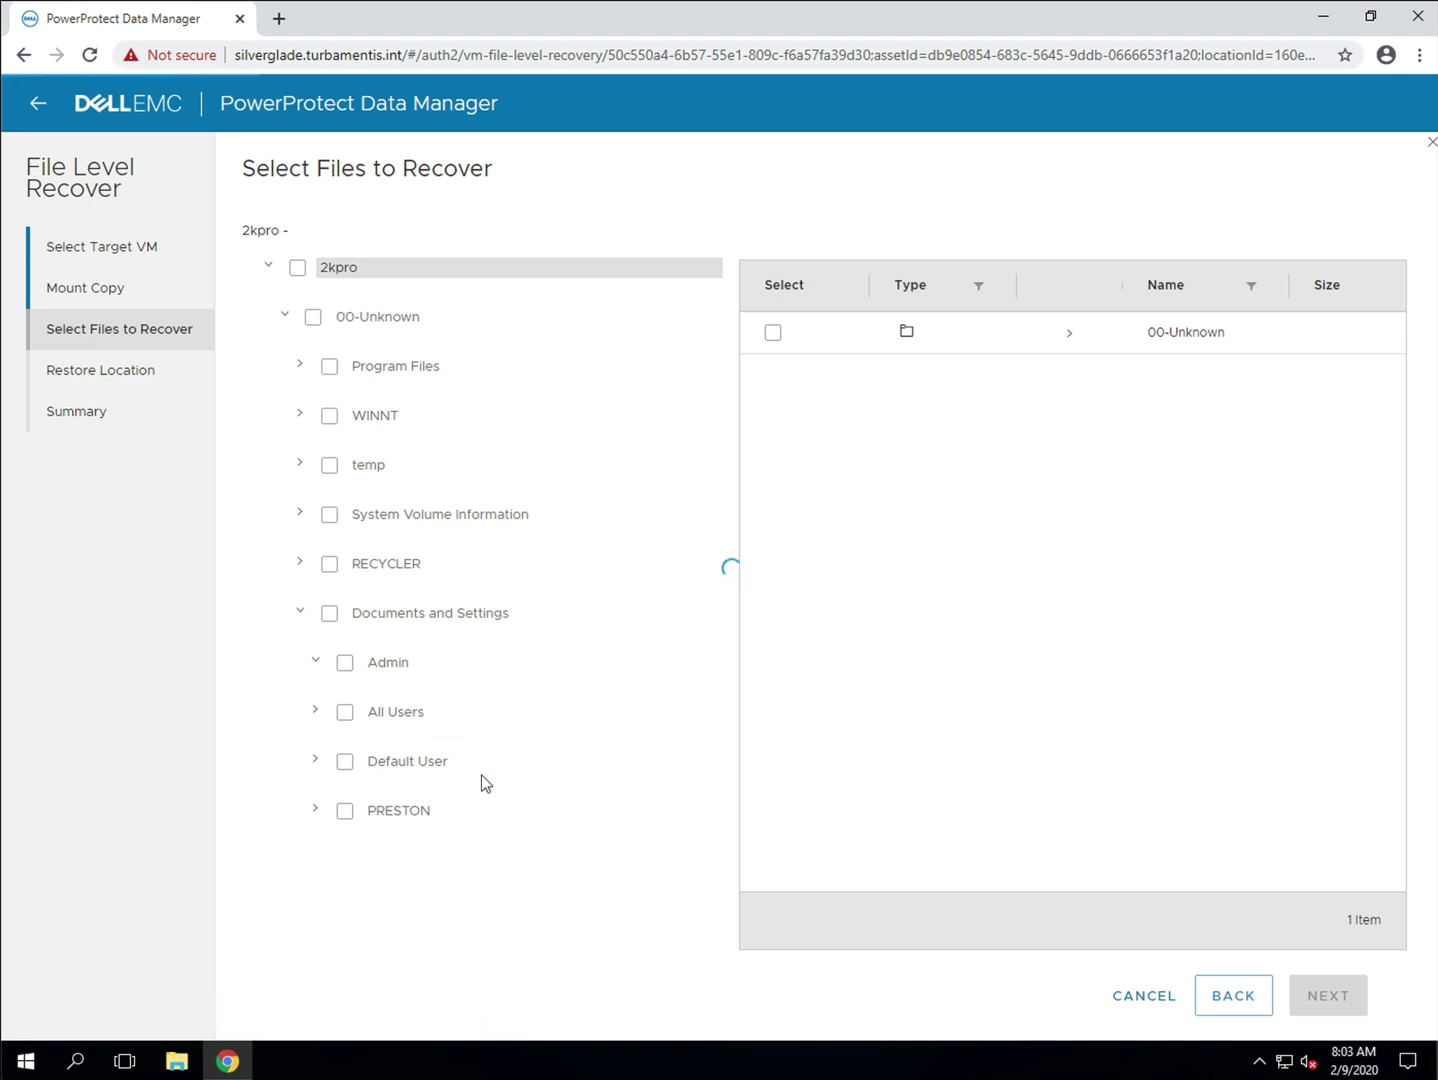
left_click(332, 808)
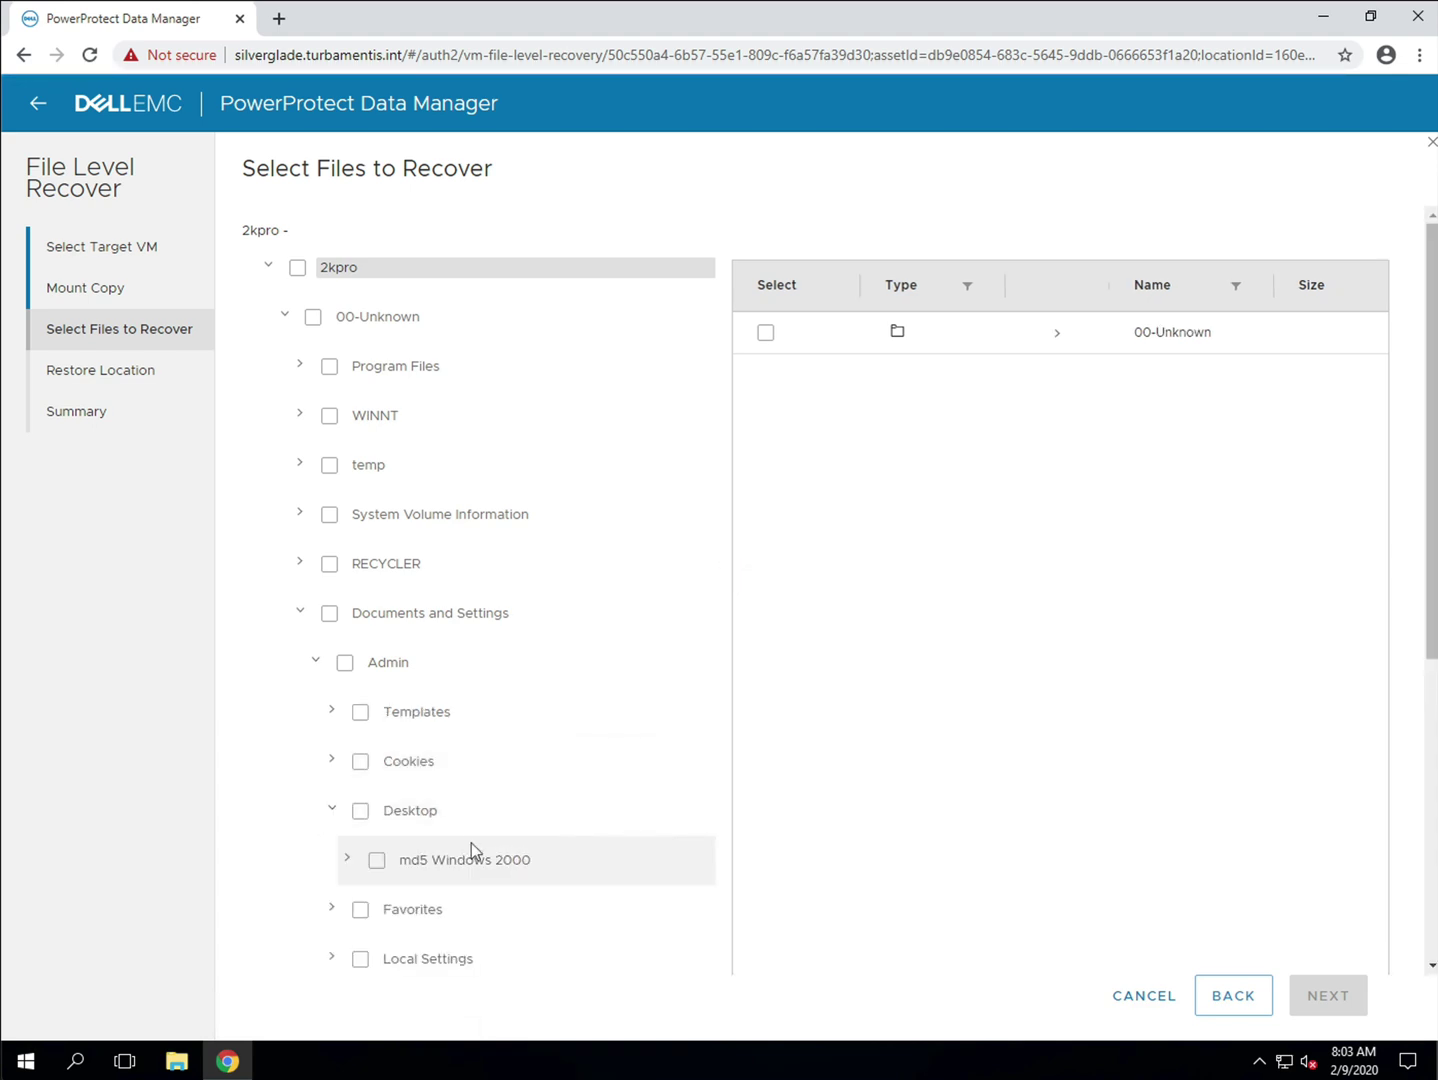
left_click(477, 858)
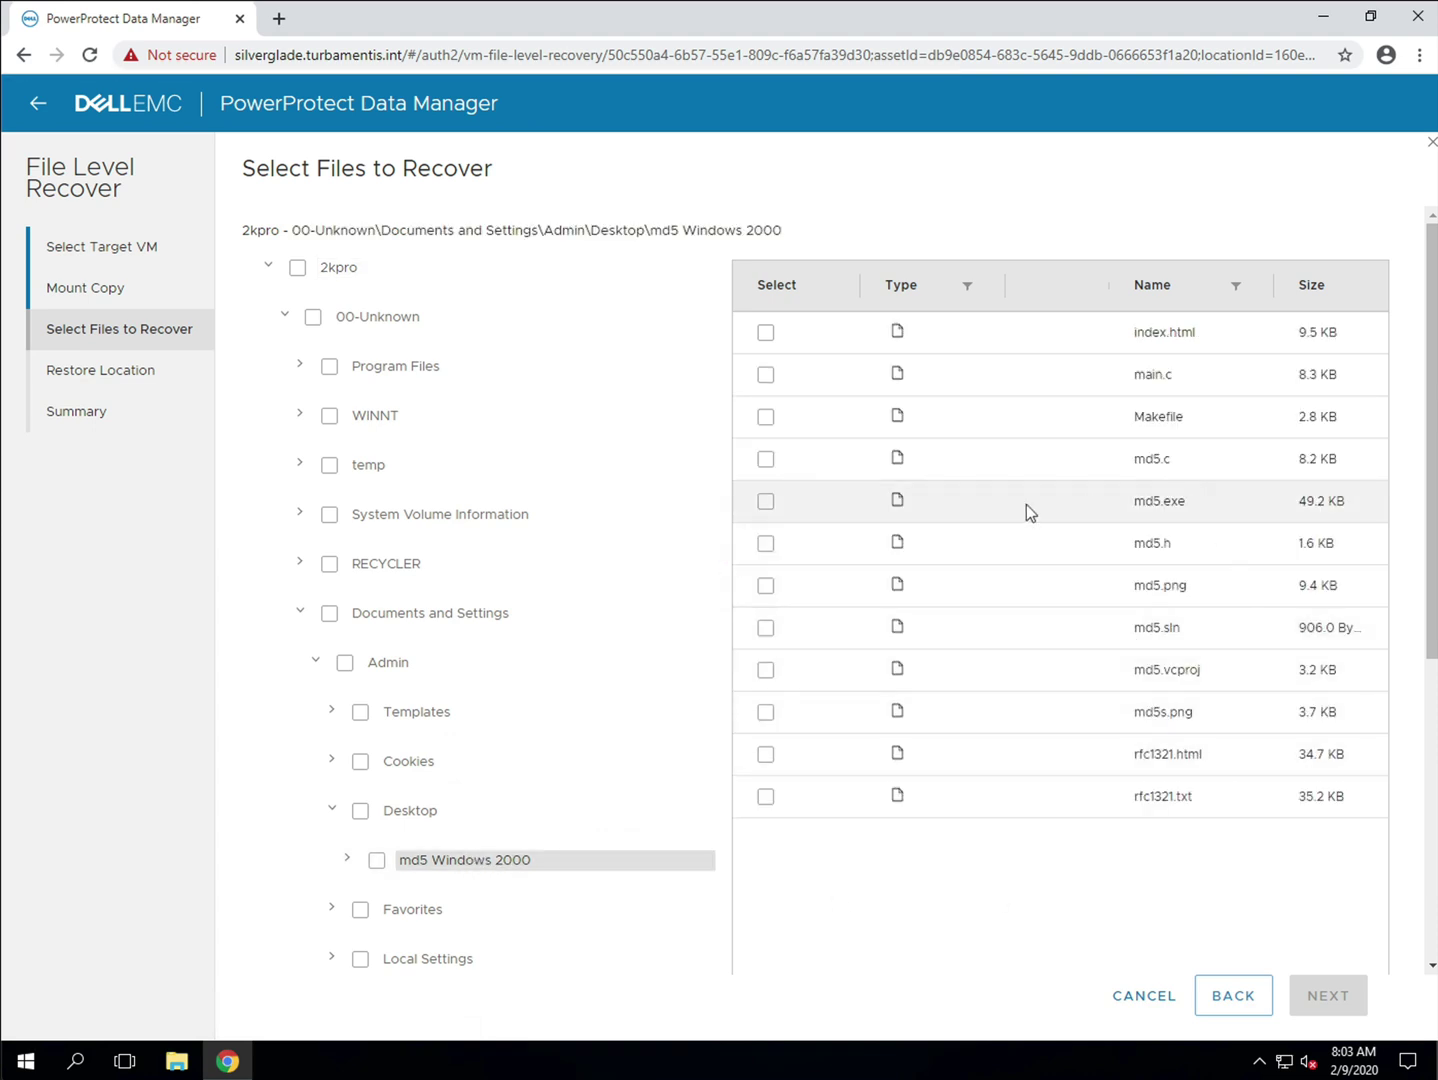
left_click(767, 502)
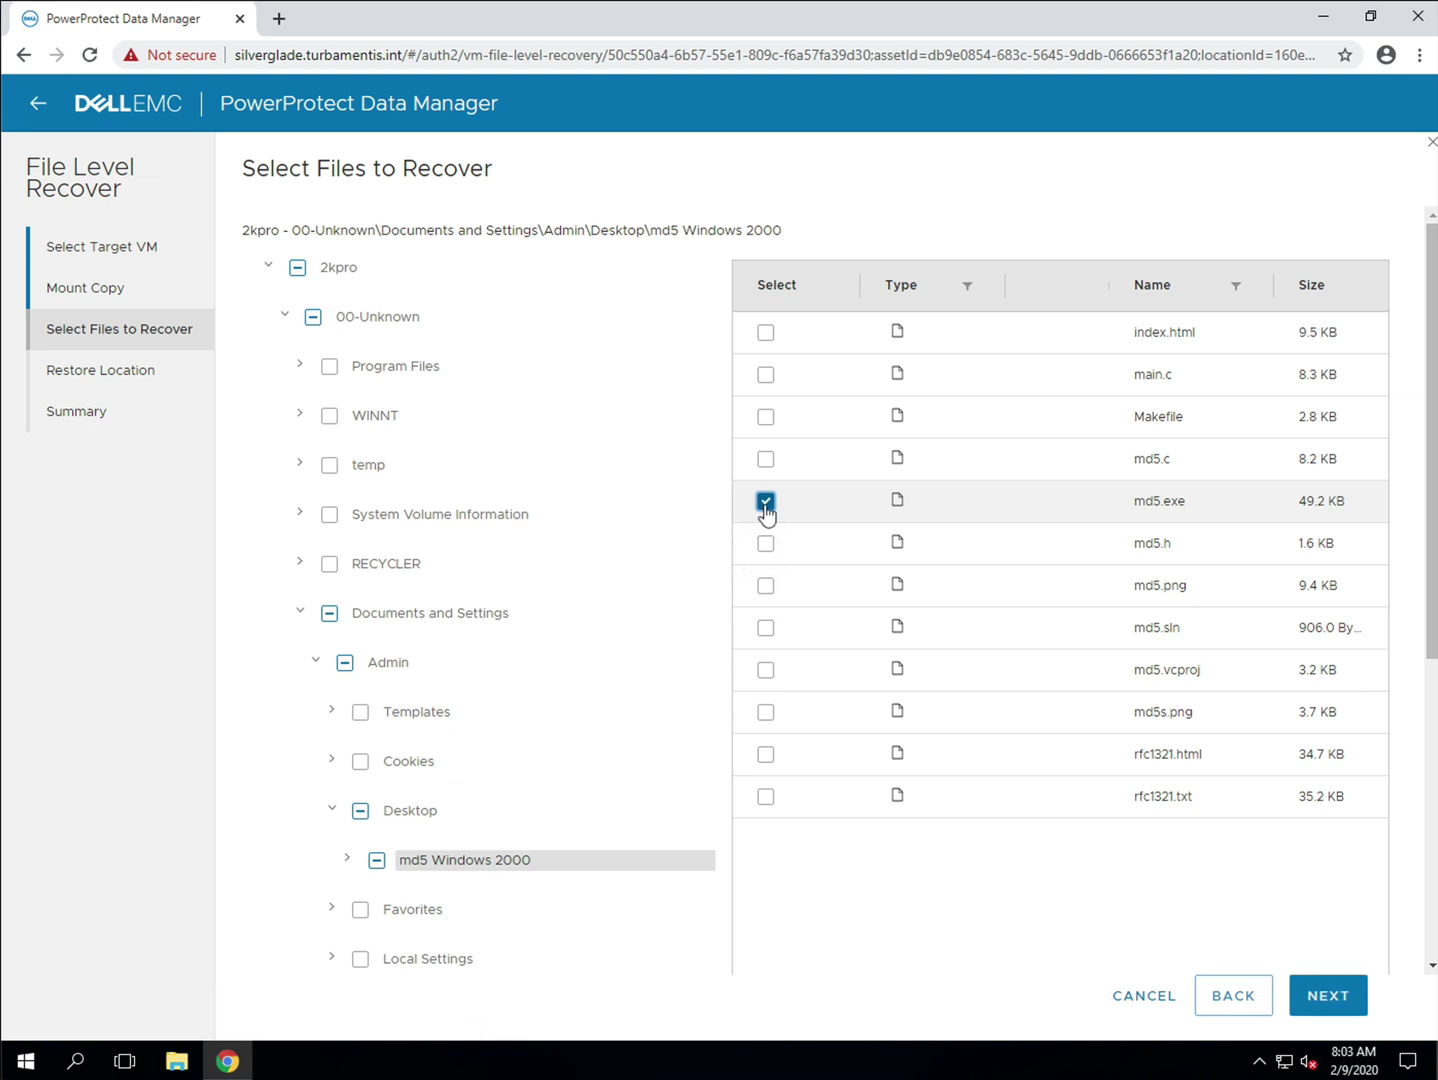
left_click(1330, 995)
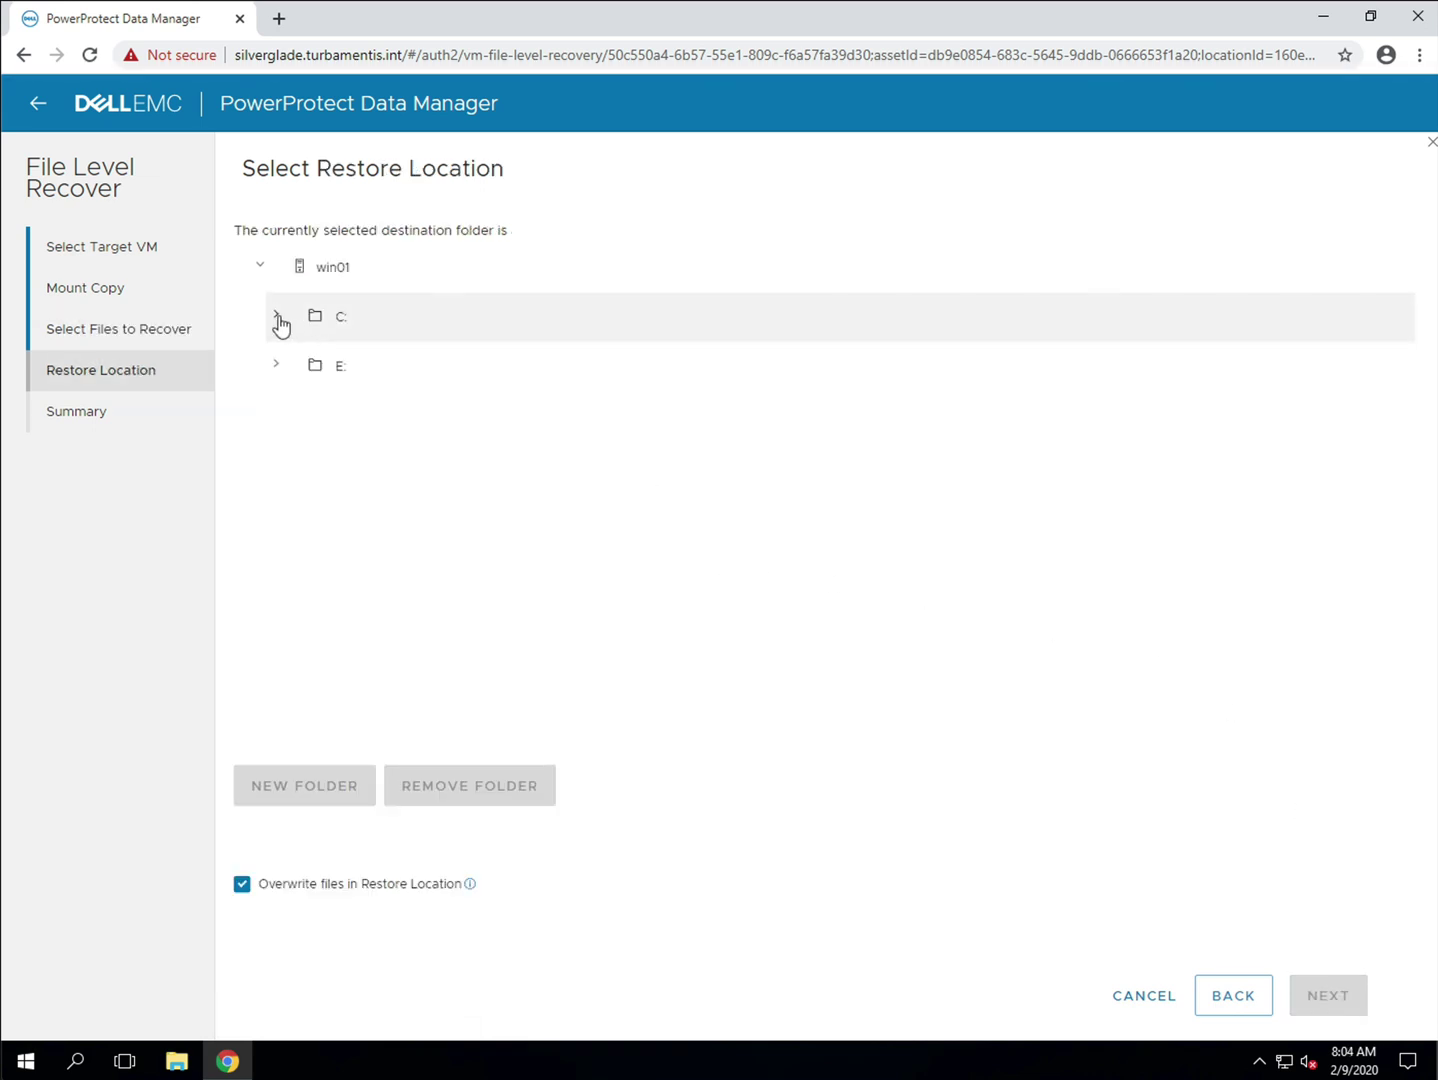
Step: Expand win01's C: drive and select it as the restore location
left_click(278, 316)
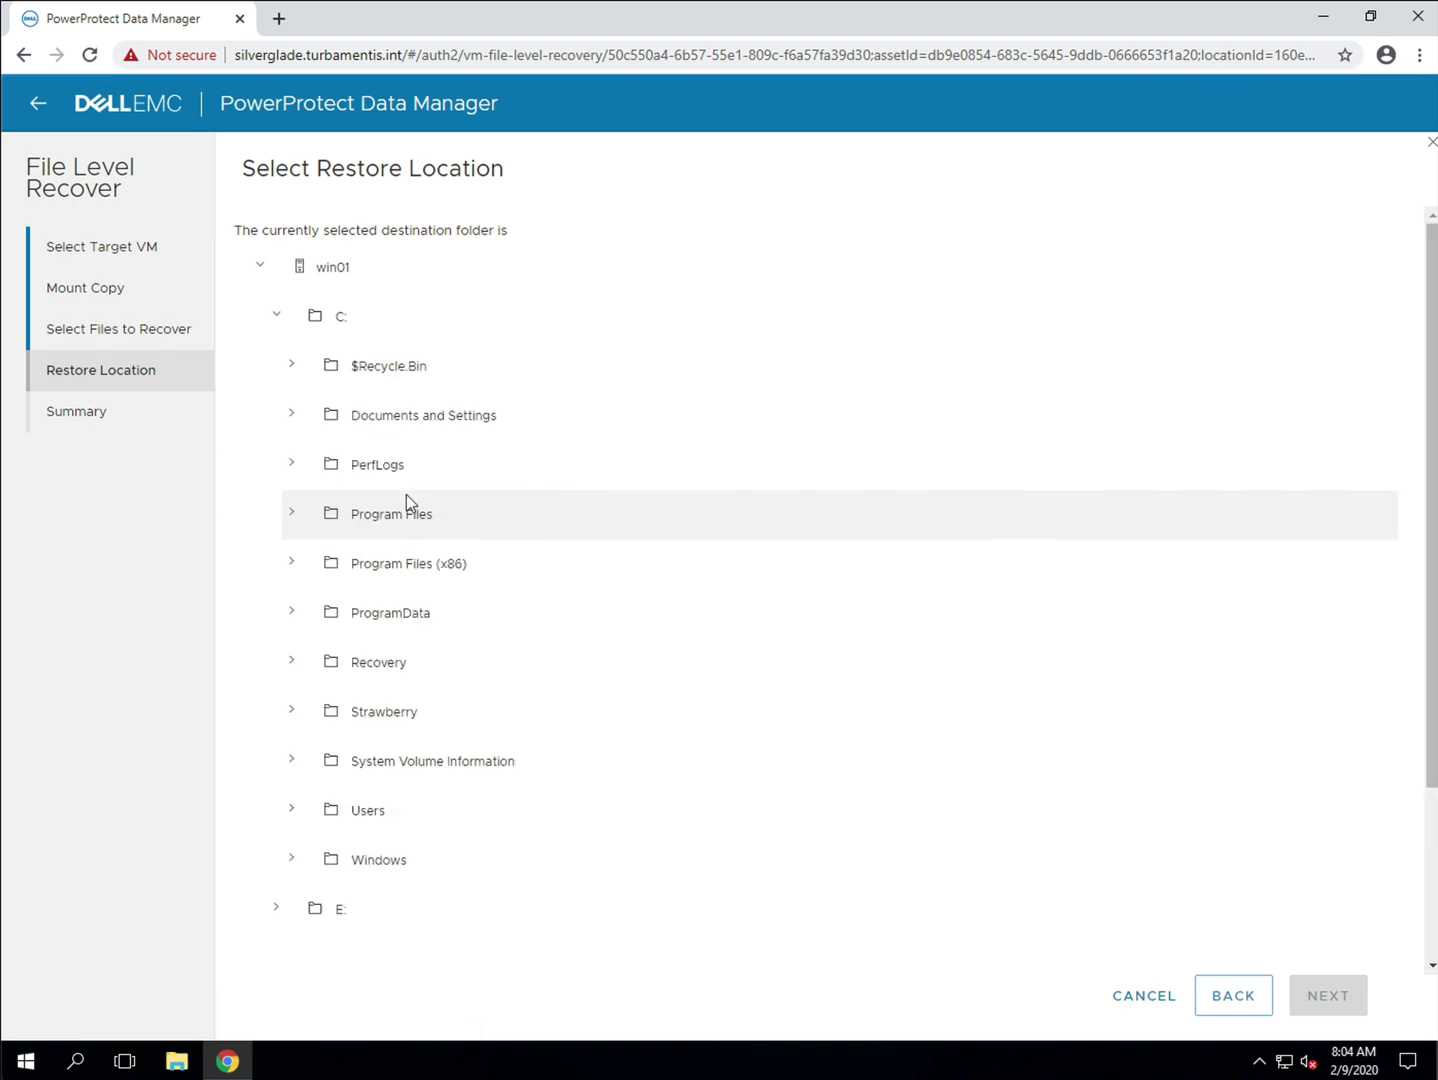
scroll(455, 512, "down", 1)
scroll(455, 512, "down", 1)
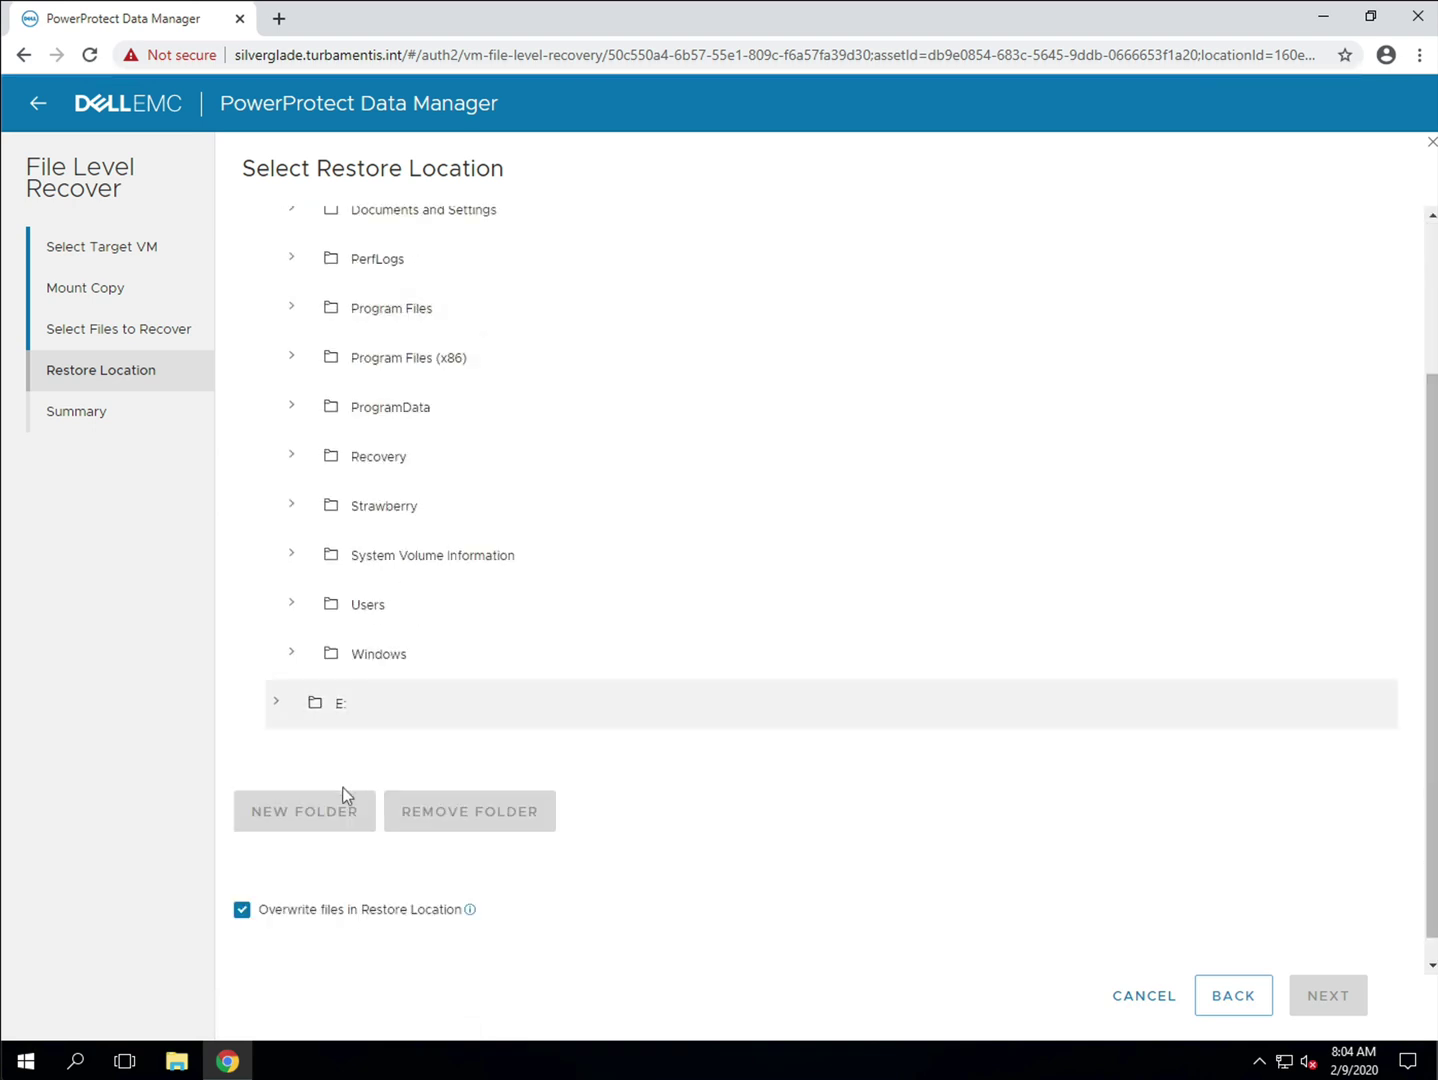
scroll(355, 300, "up", 2)
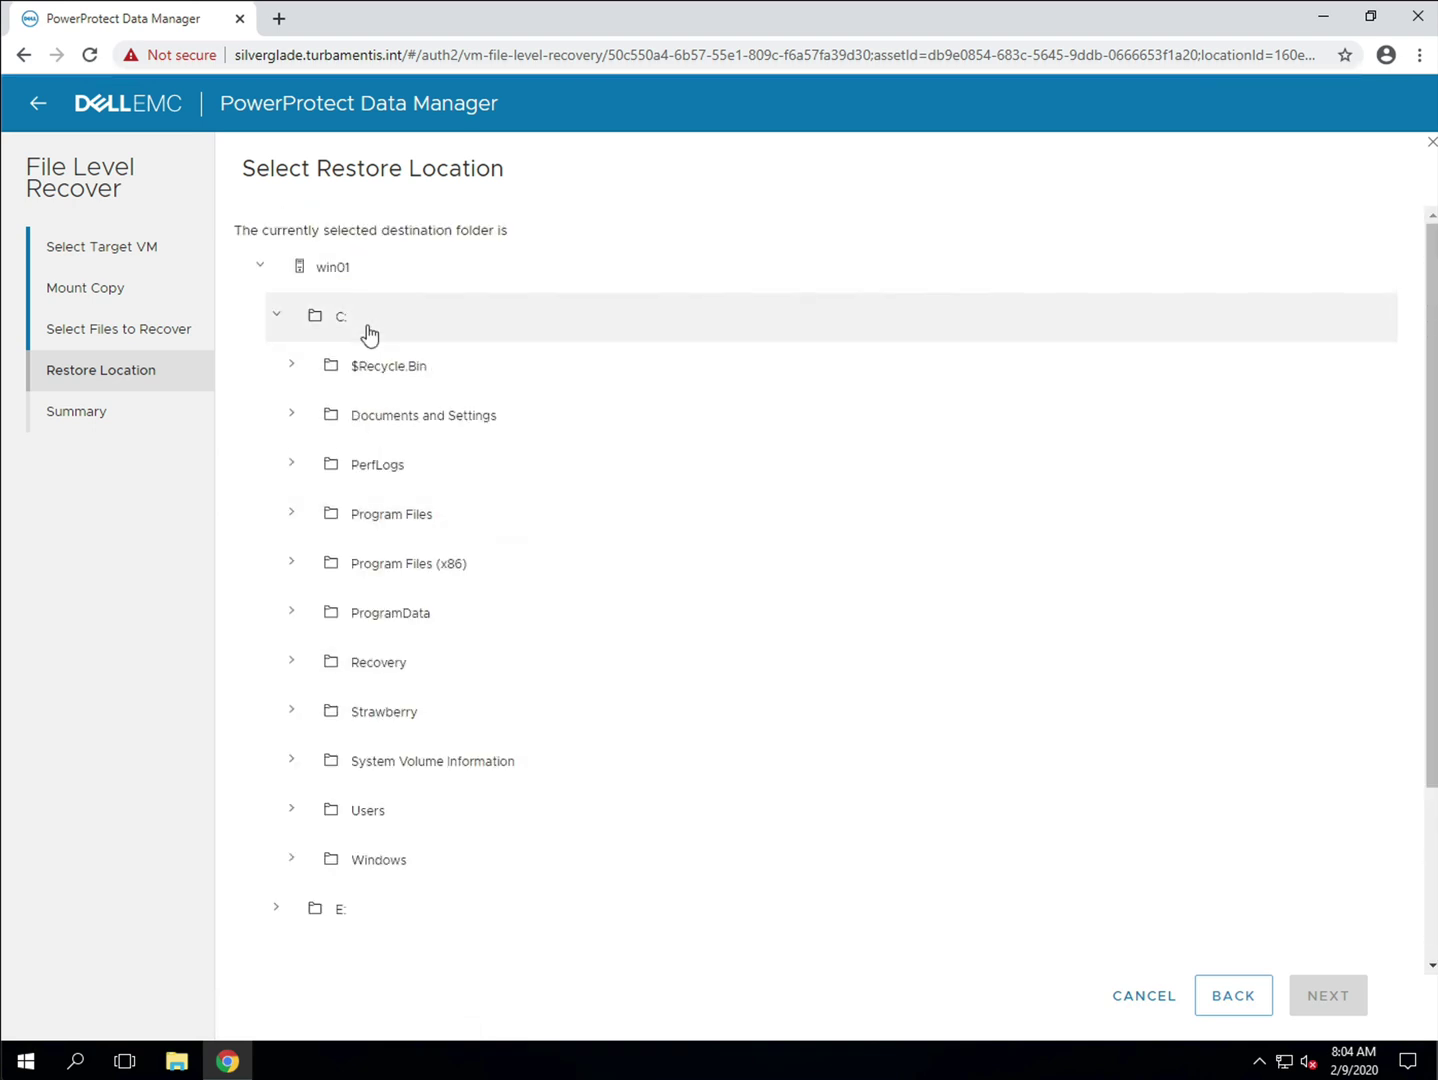
left_click(345, 318)
scroll(551, 447, "down", 2)
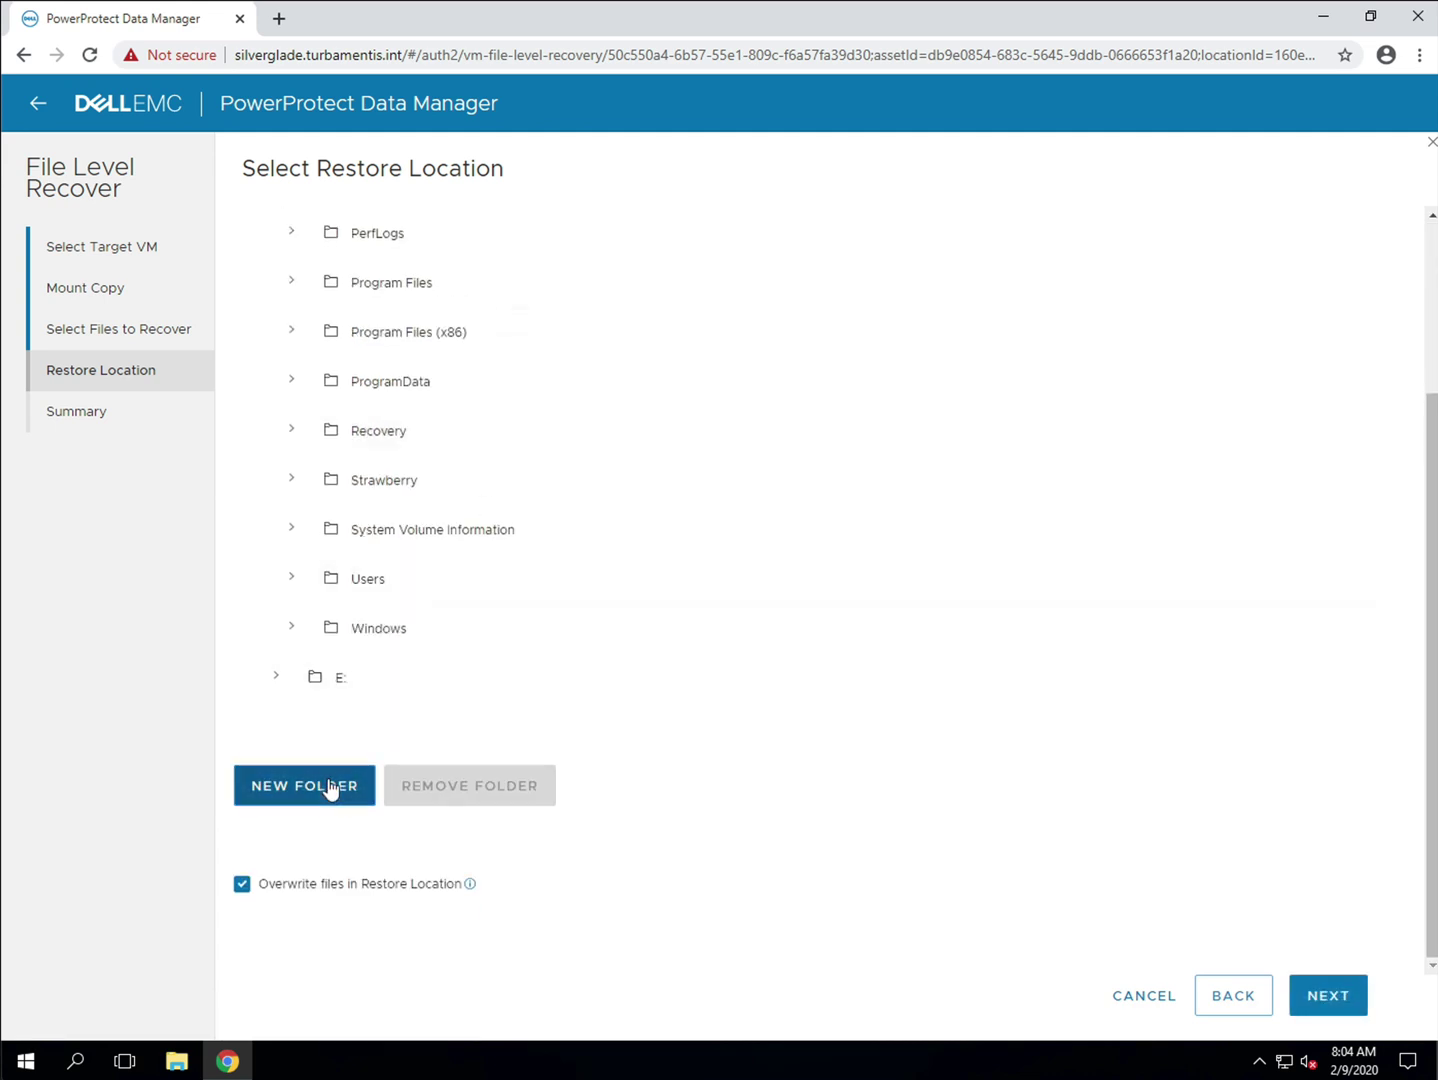
Step: Create a new 'Temp' folder on C:, select it, and continue to the summary
left_click(335, 783)
left_click(420, 854)
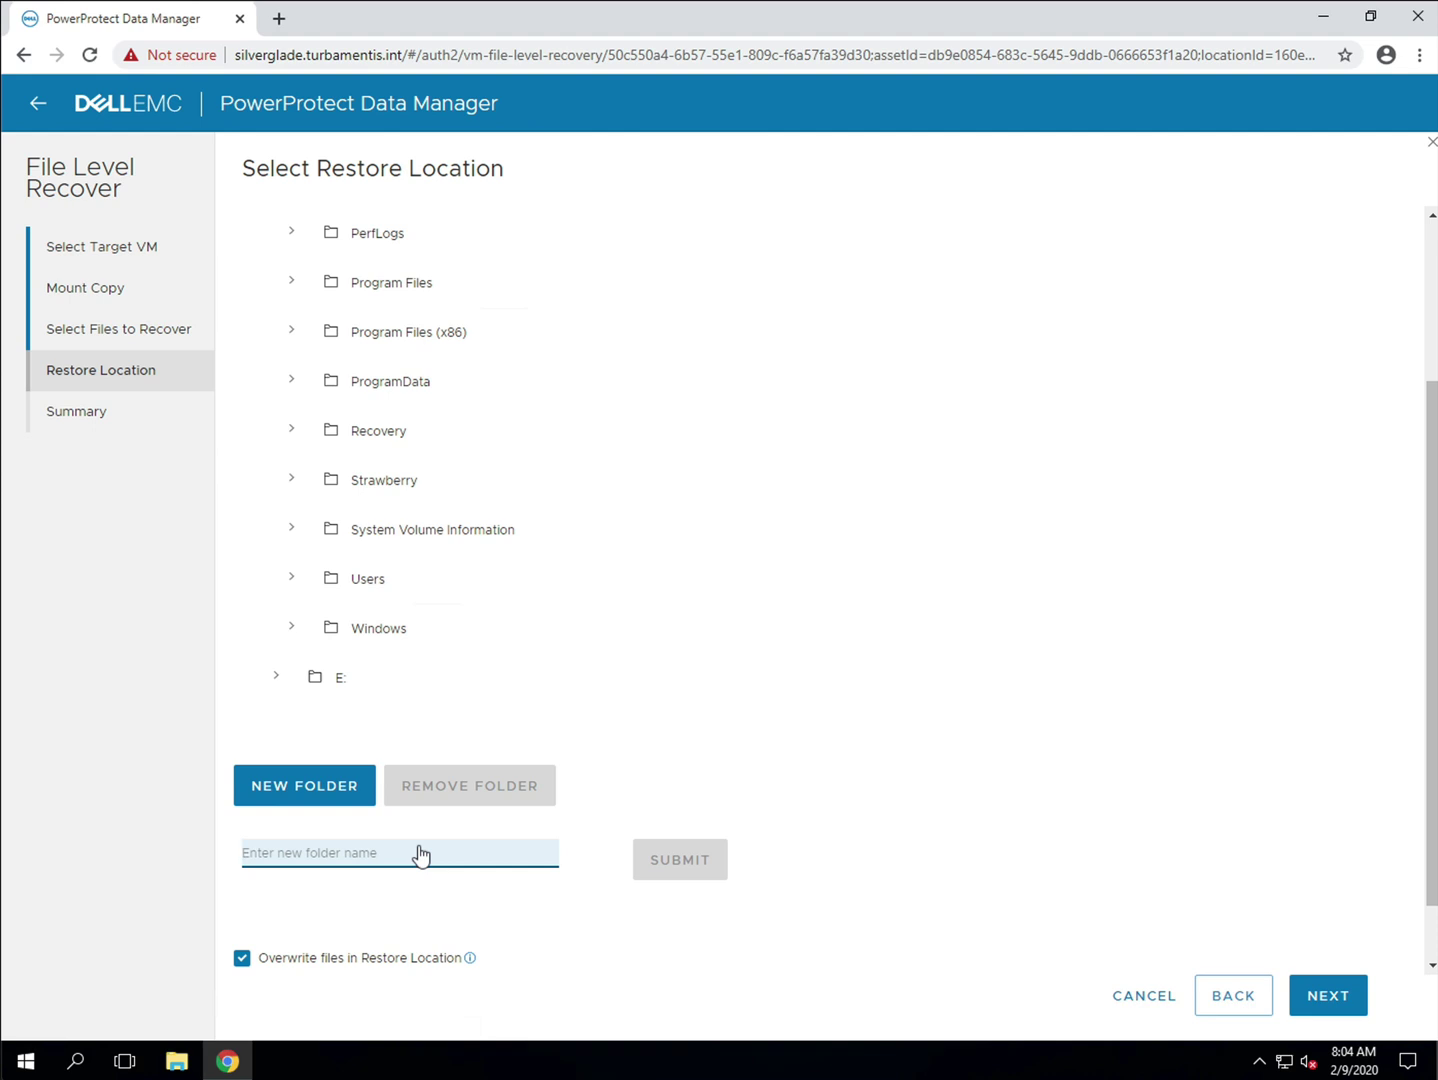
type("Temp")
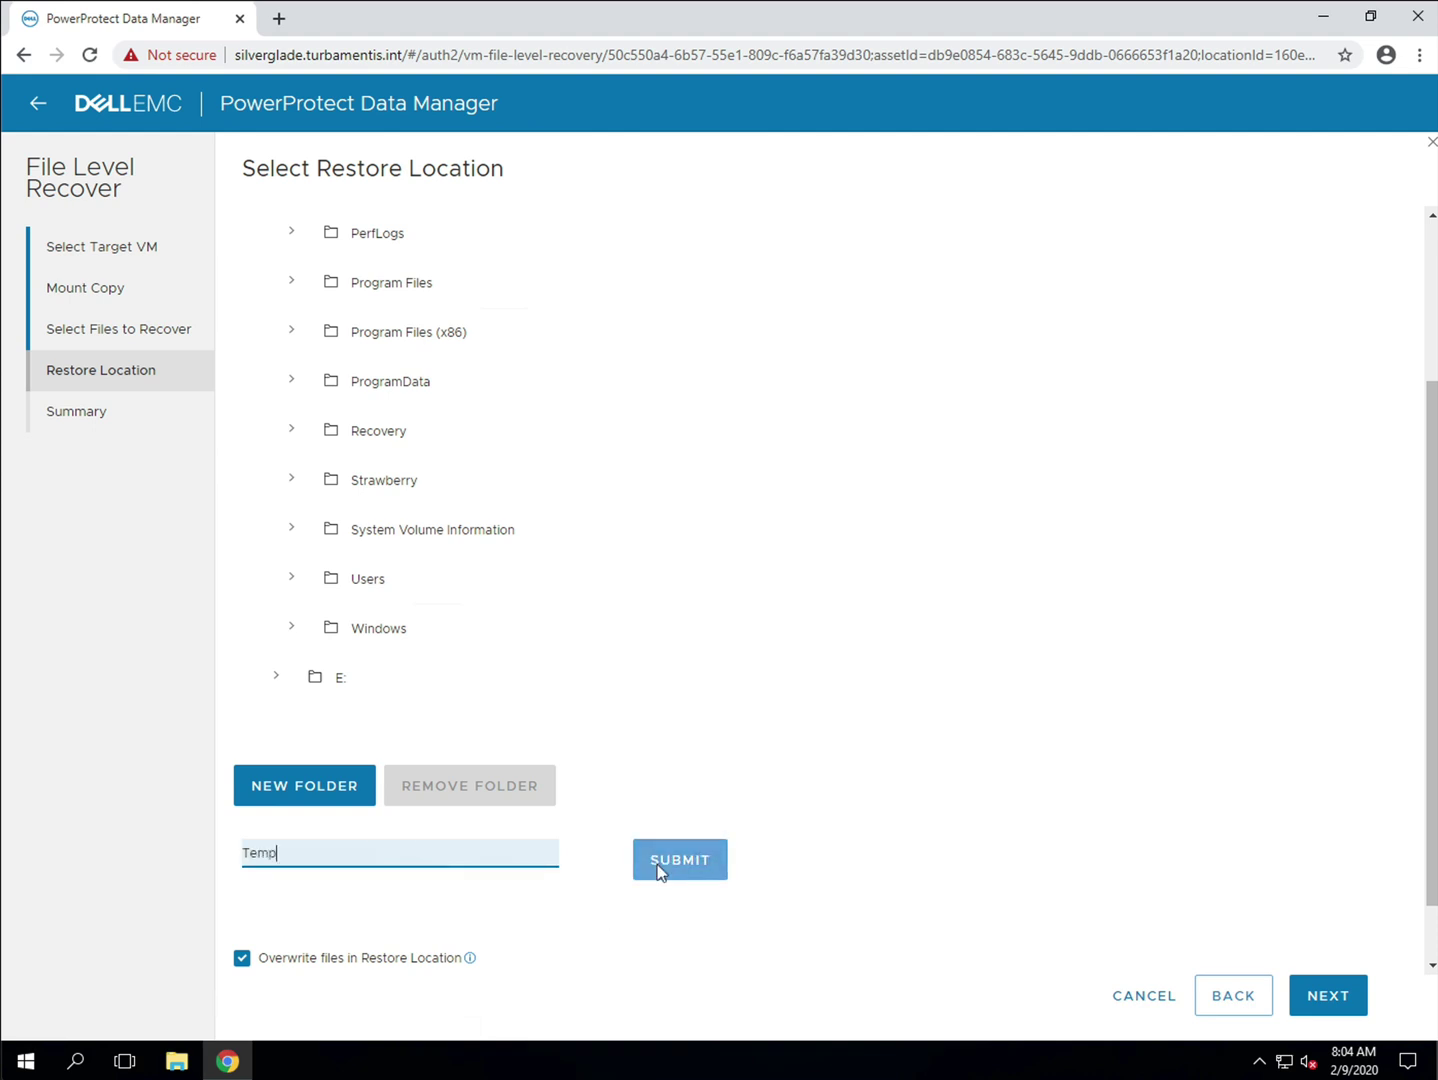
left_click(660, 862)
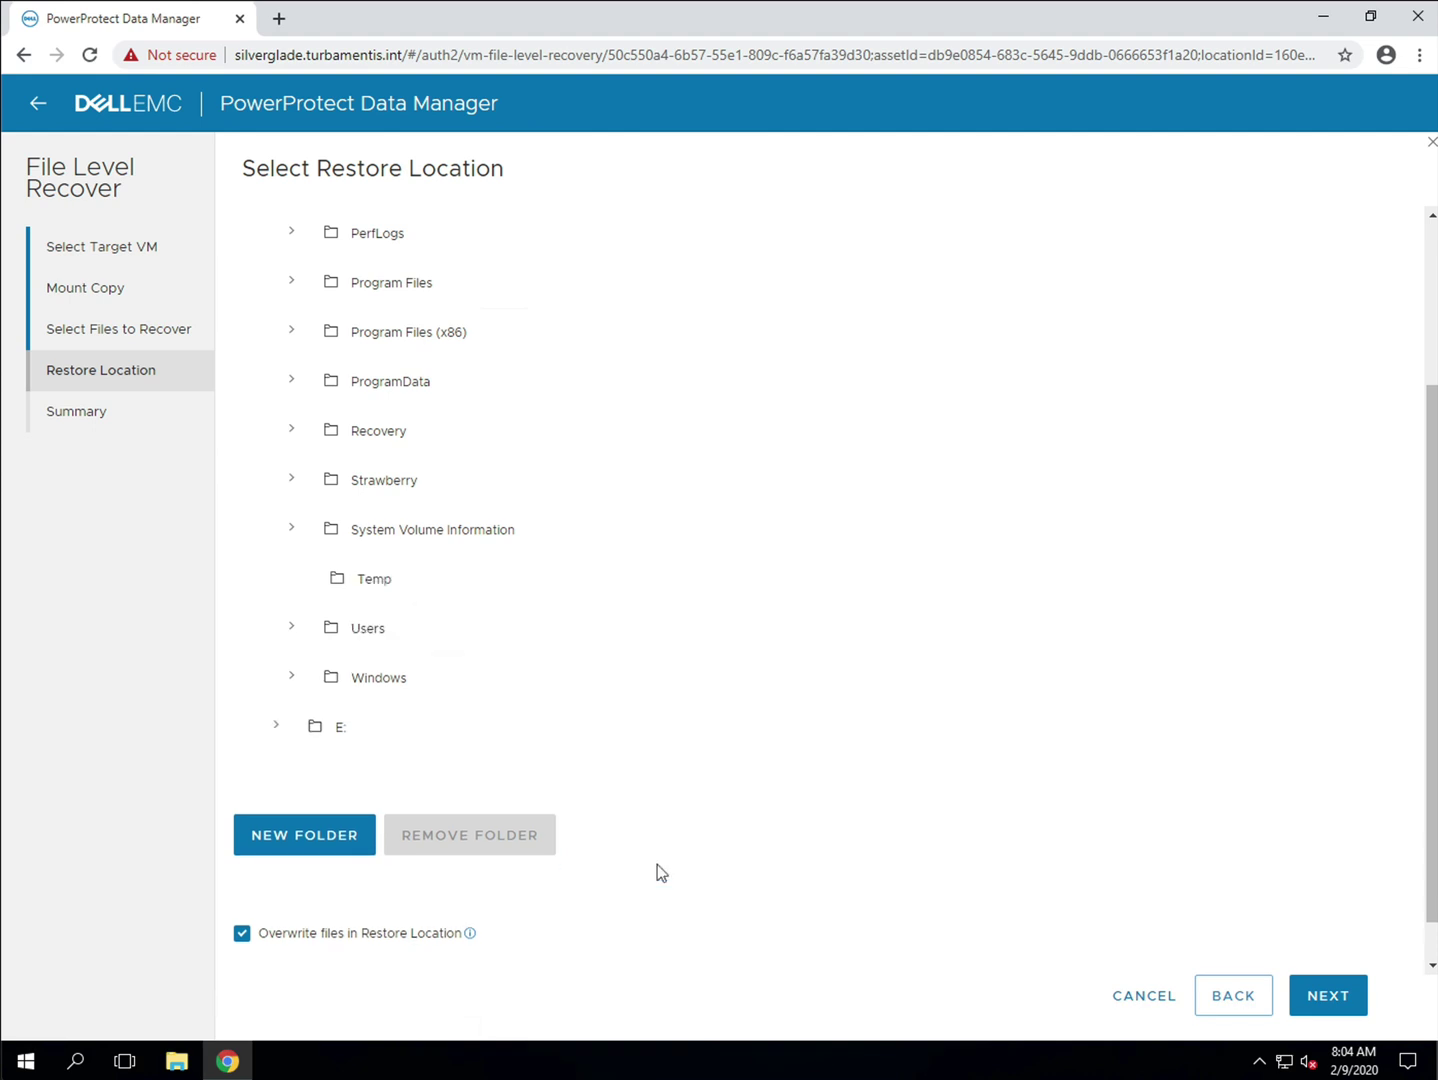
left_click(372, 582)
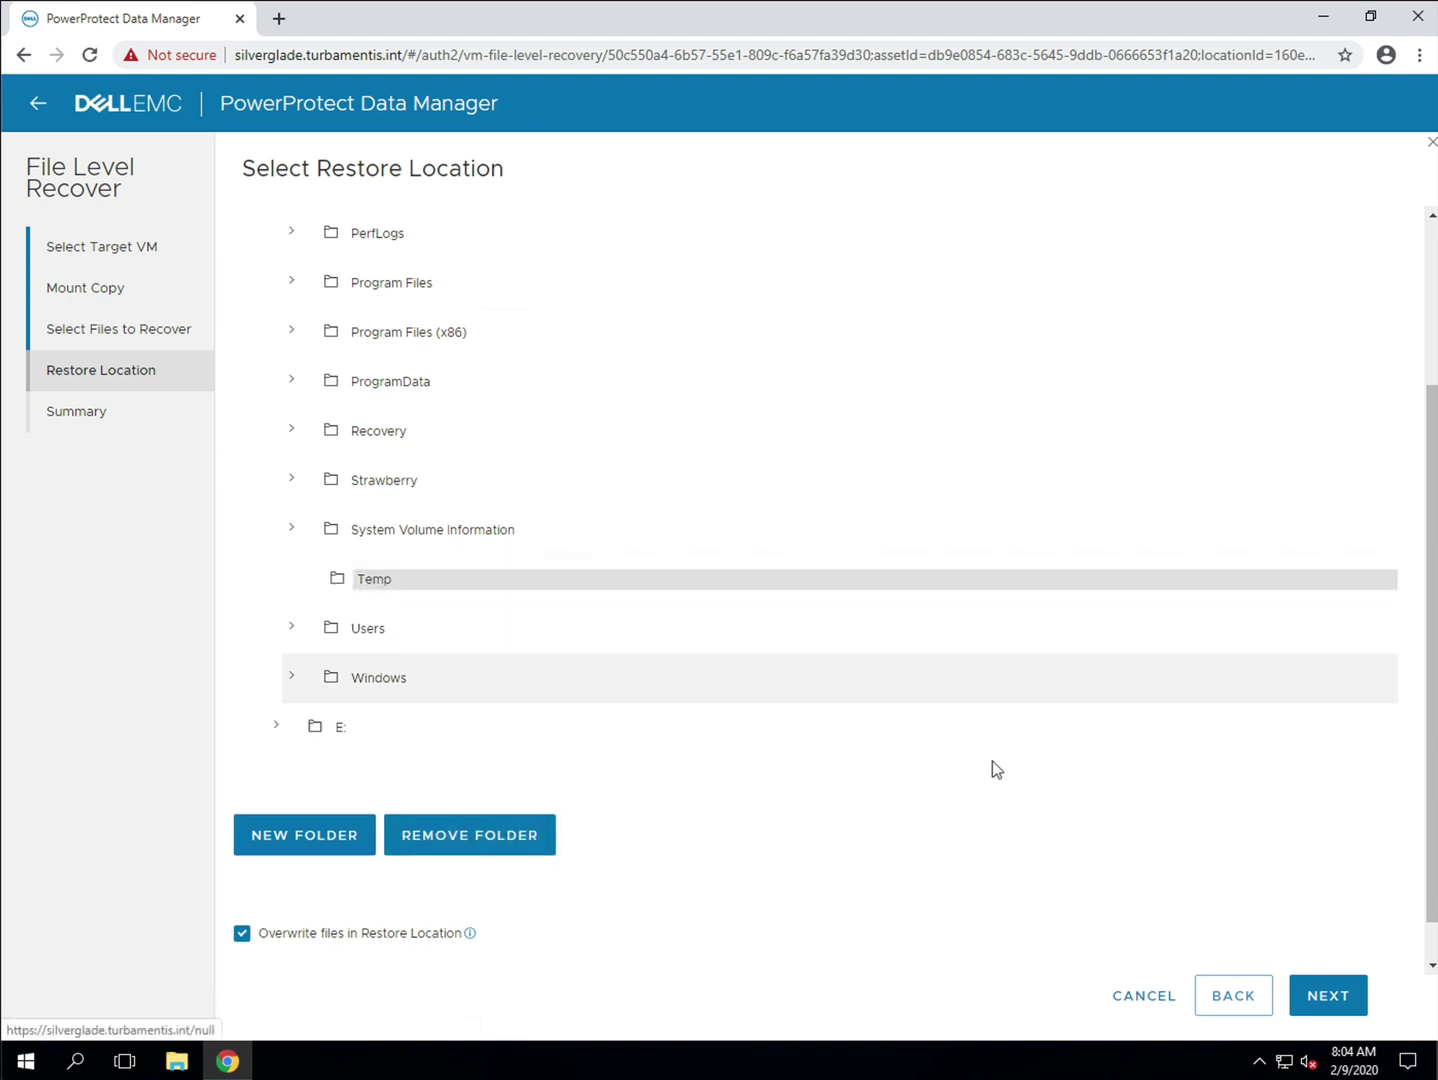
left_click(1338, 998)
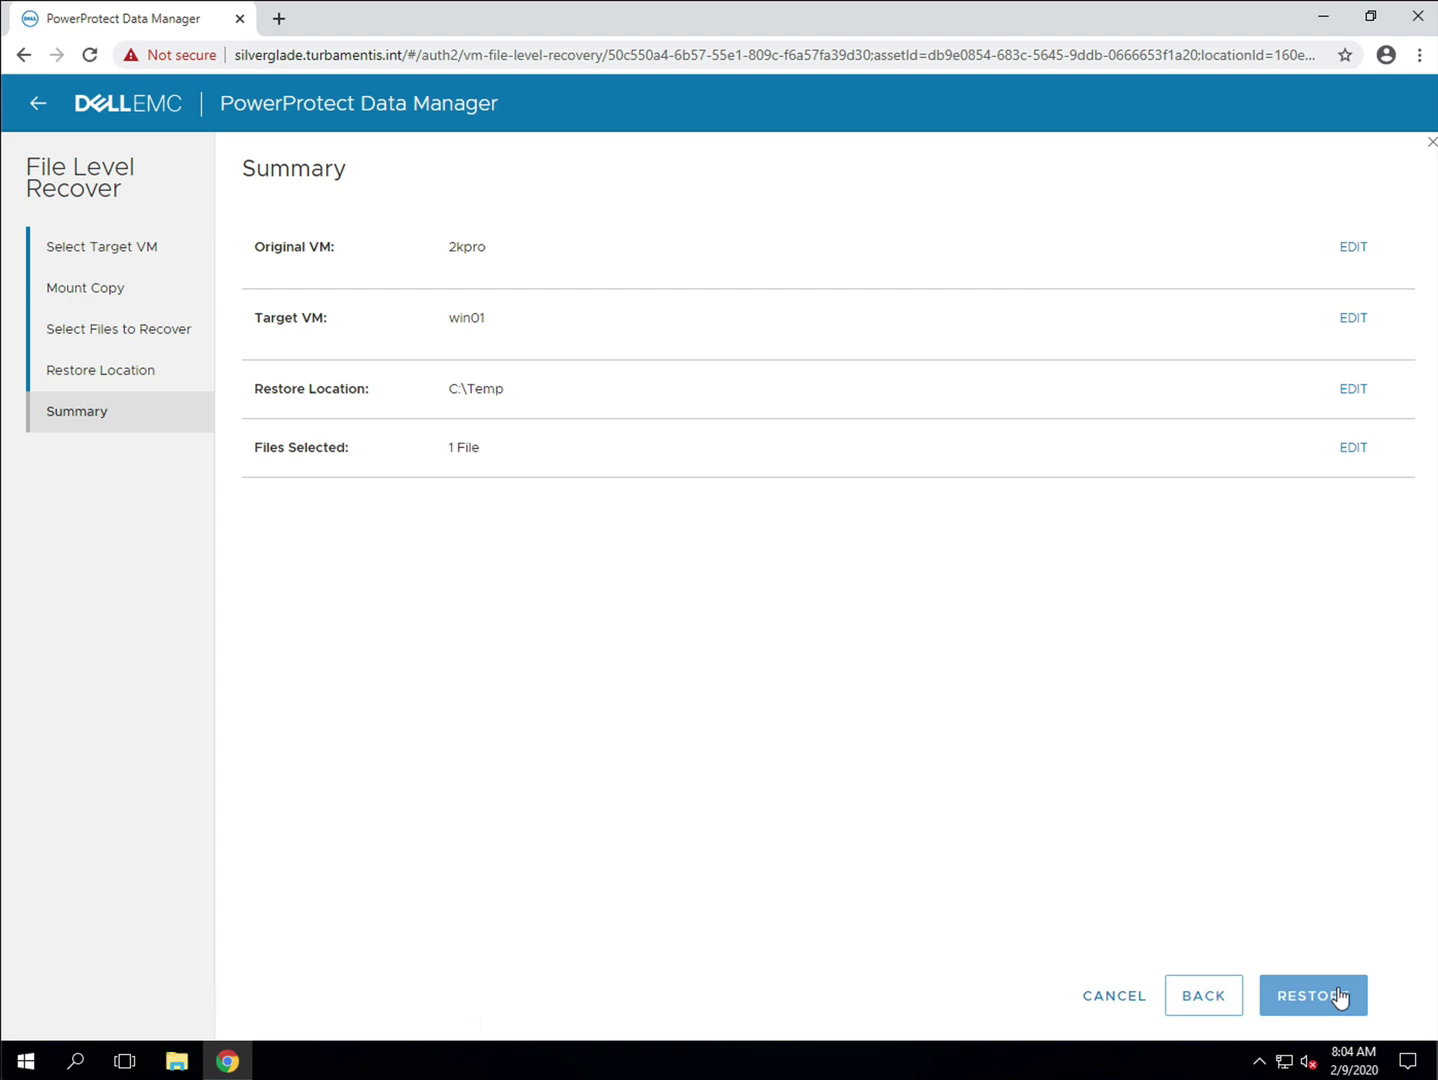
Step: Start restoring the file to C:\Temp on win01 and follow it in the Jobs list
left_click(1341, 995)
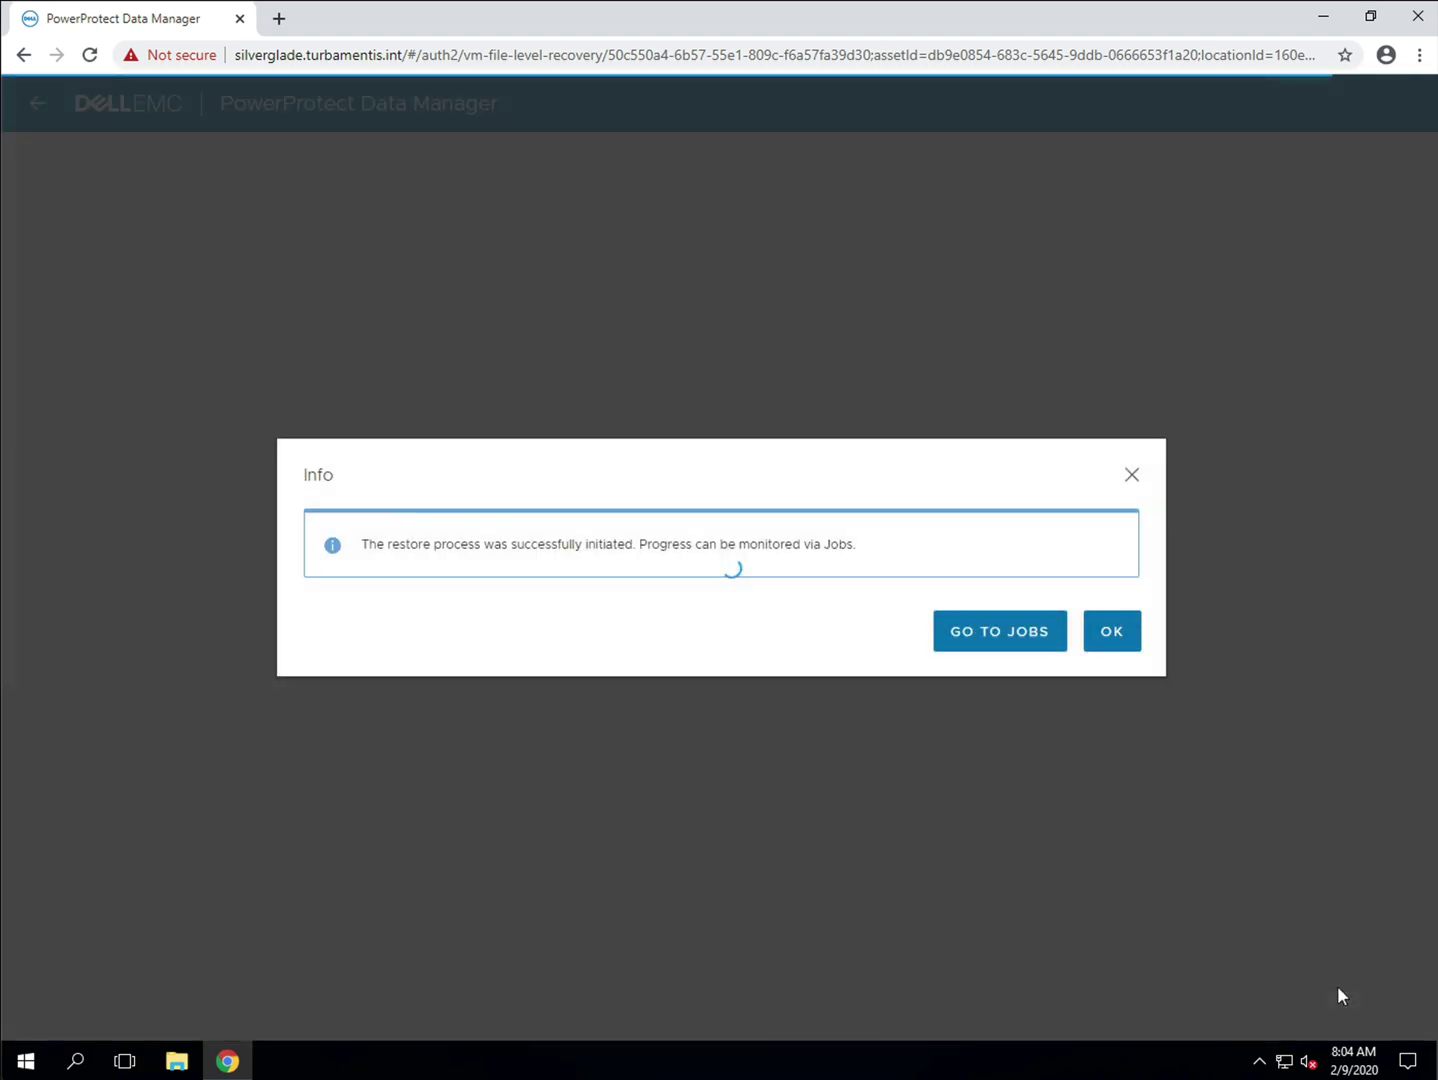
left_click(1042, 630)
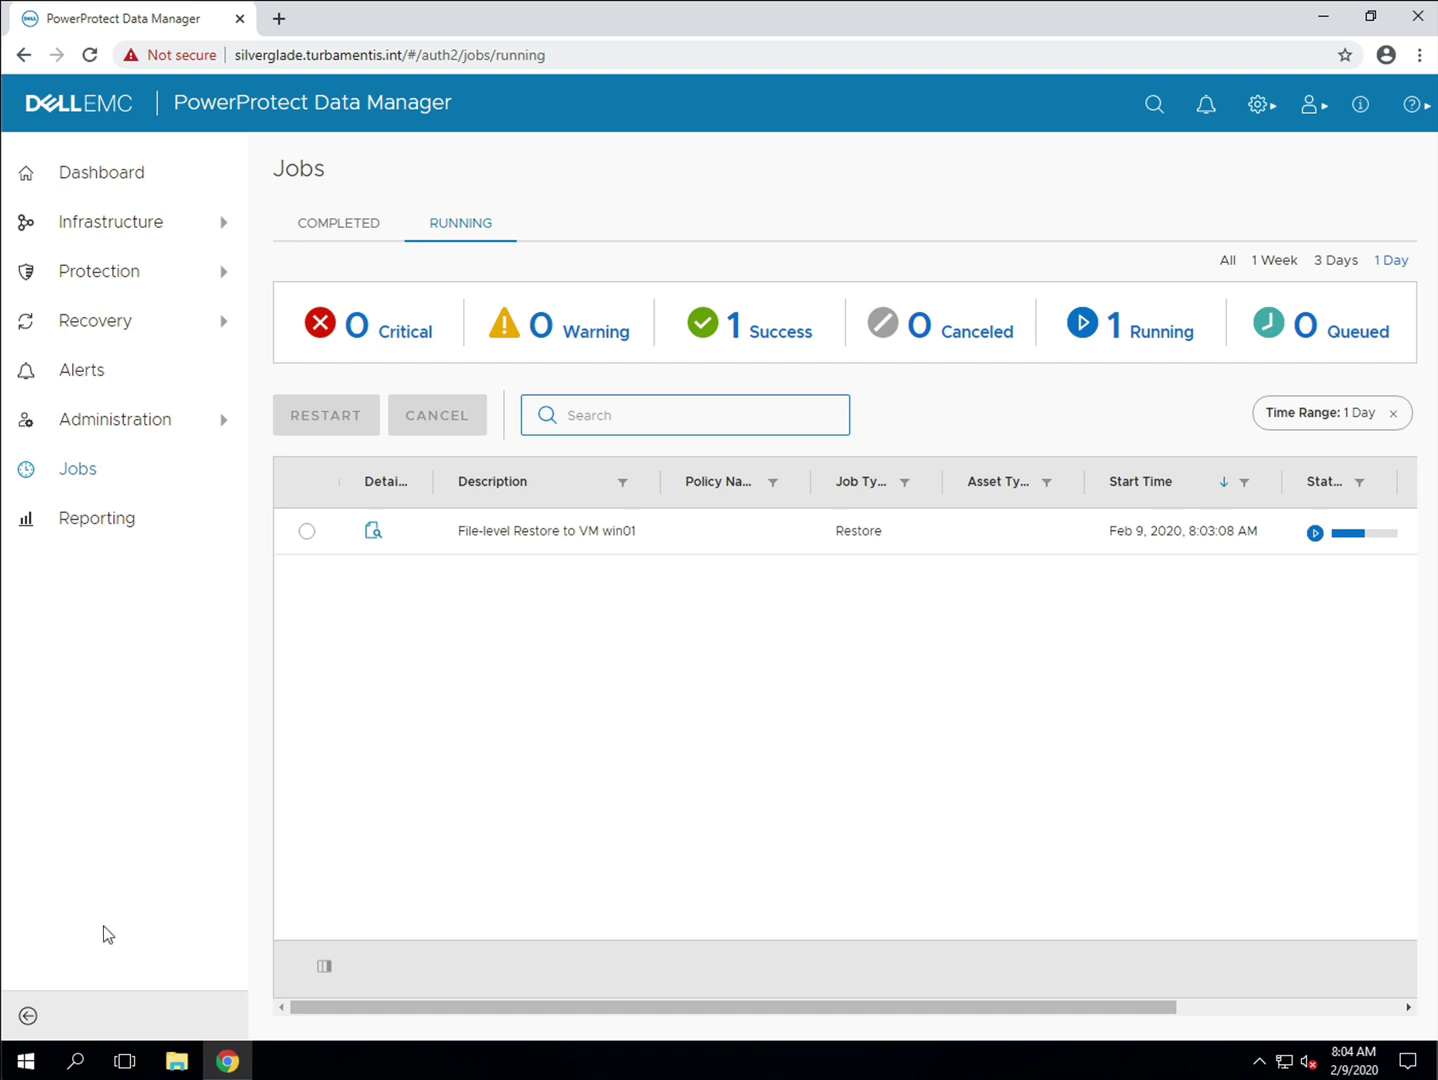
Step: Check in File Explorer that md5 is in C:\Temp, then go back to the jobs page
left_click(28, 1059)
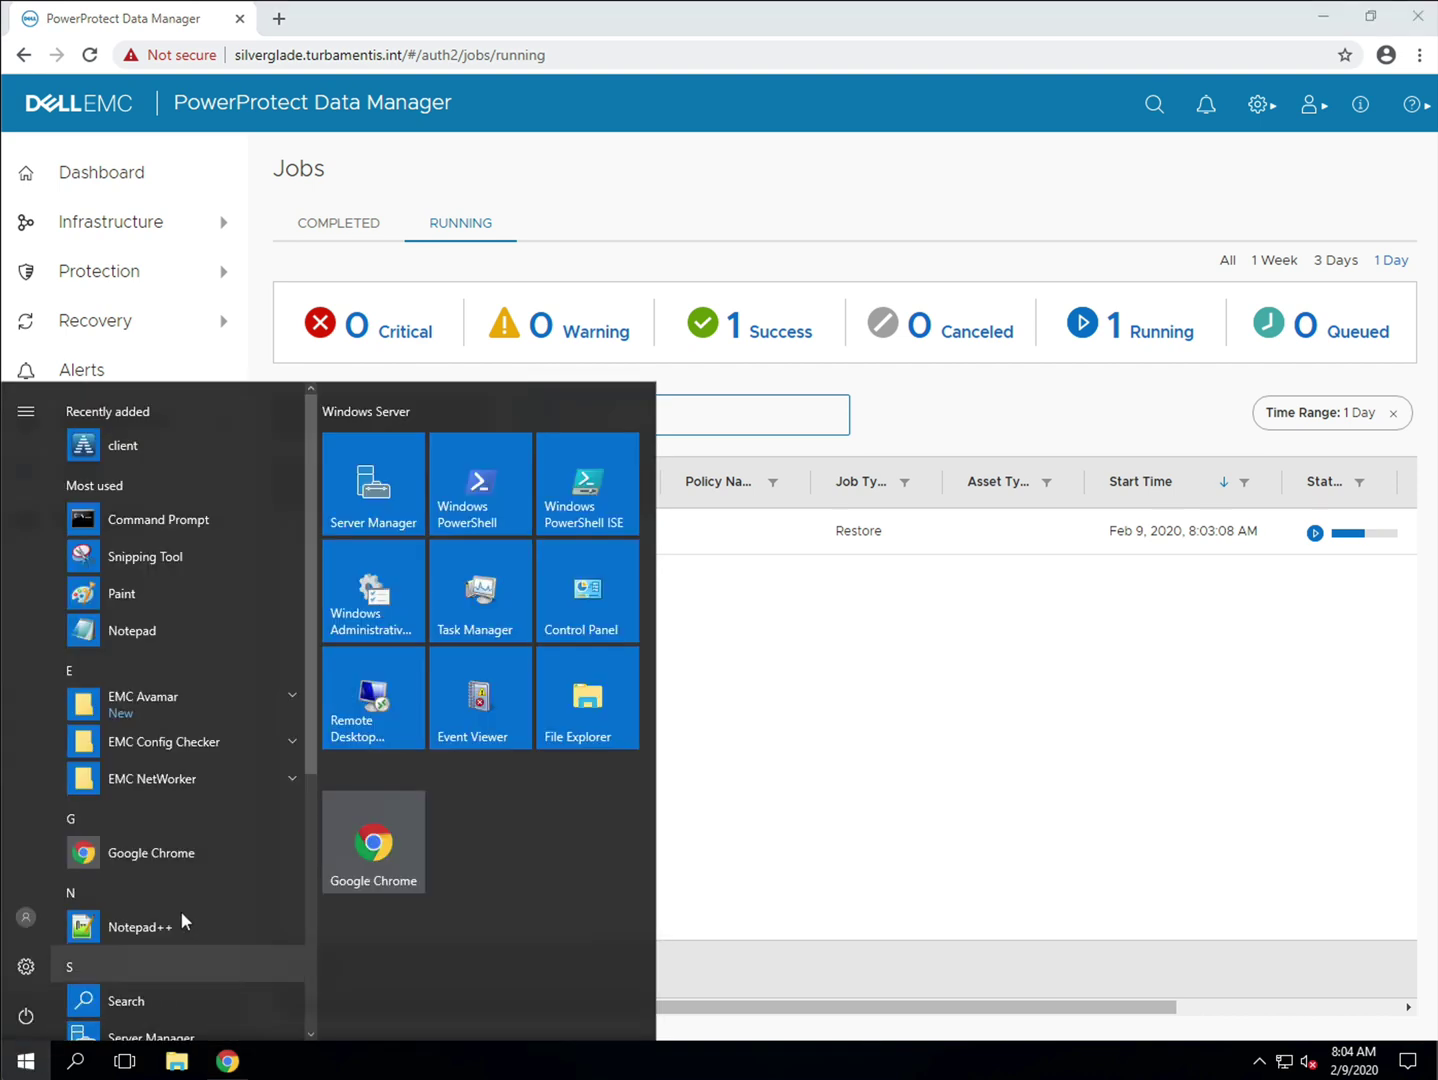
type("C:\\")
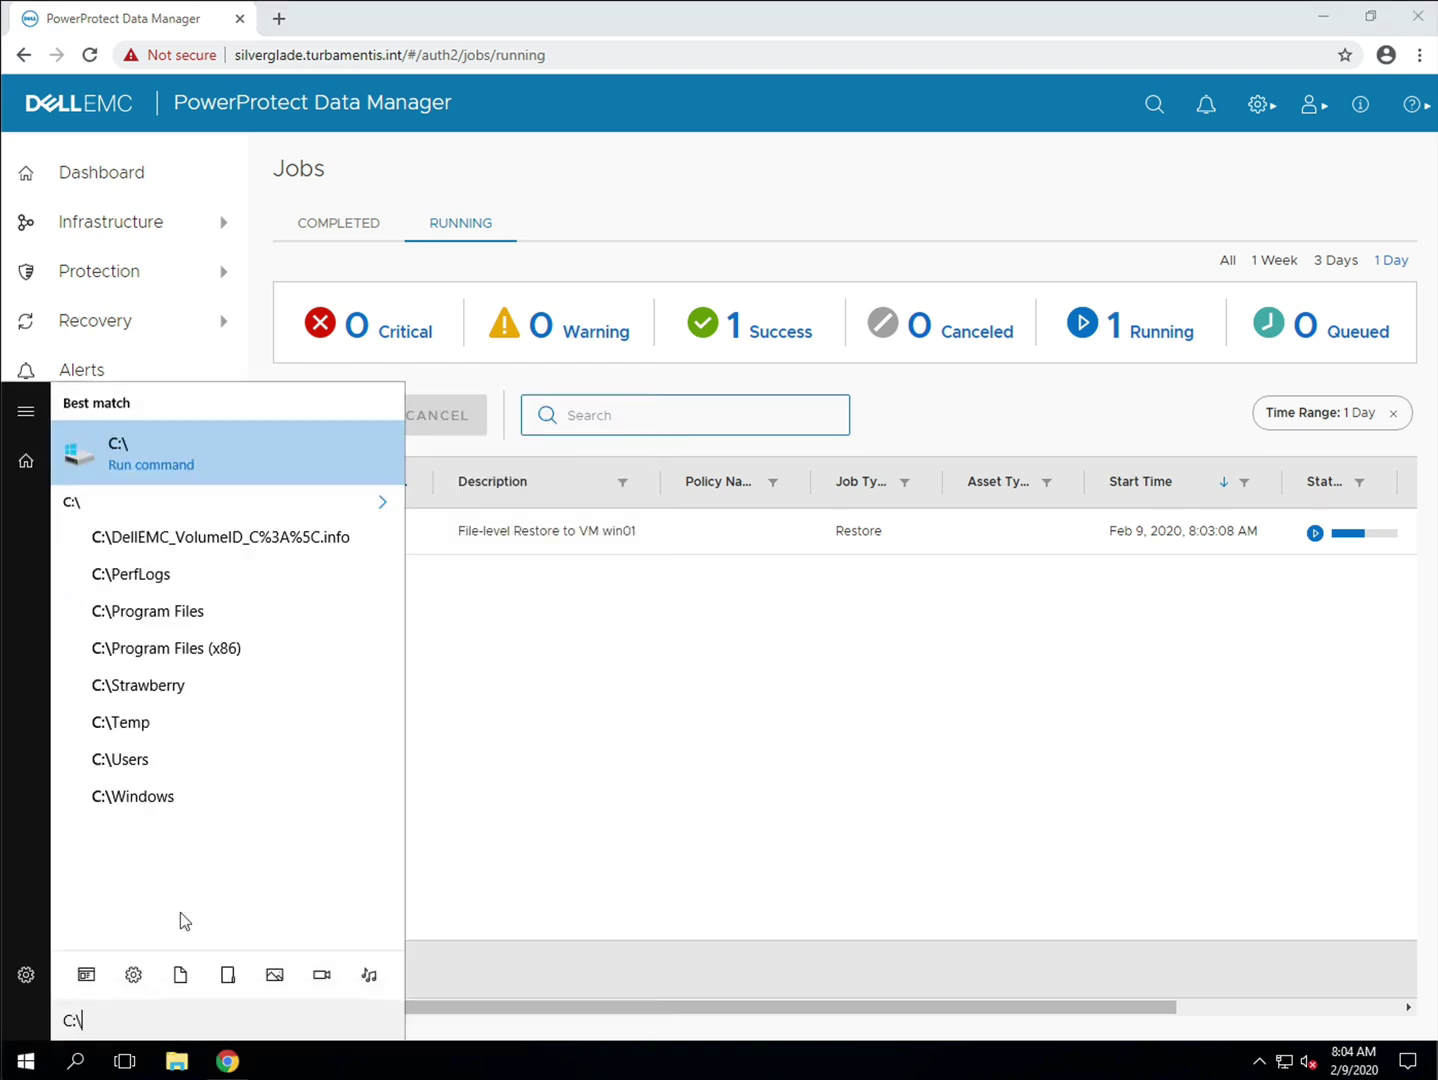
key("Return")
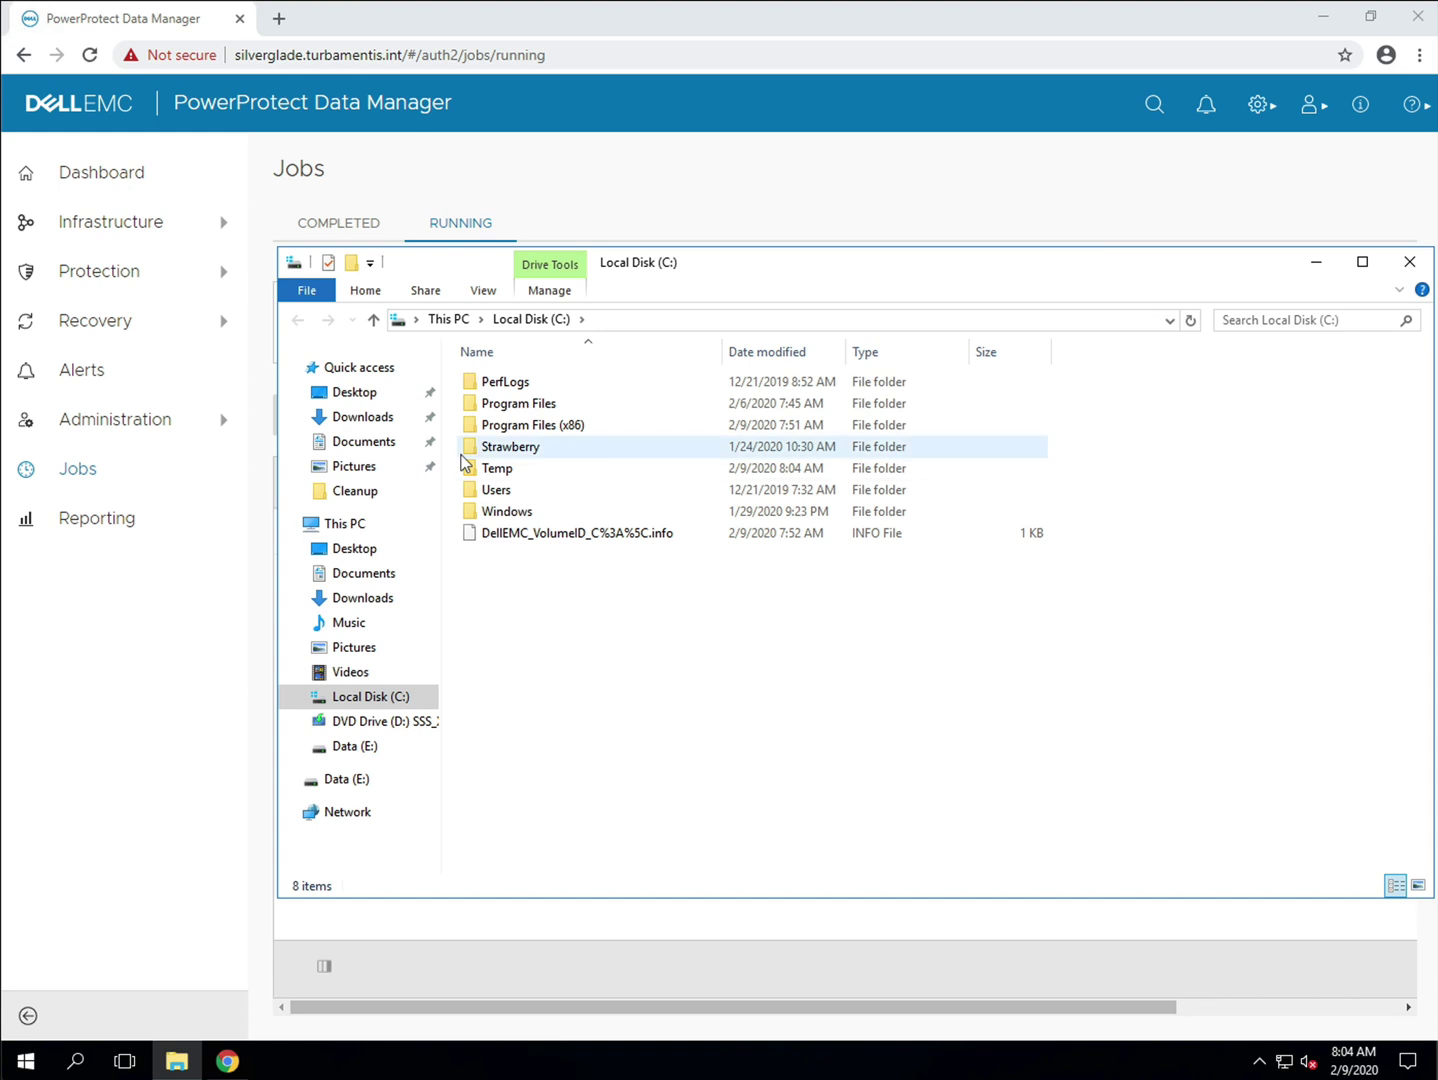
double_click(504, 469)
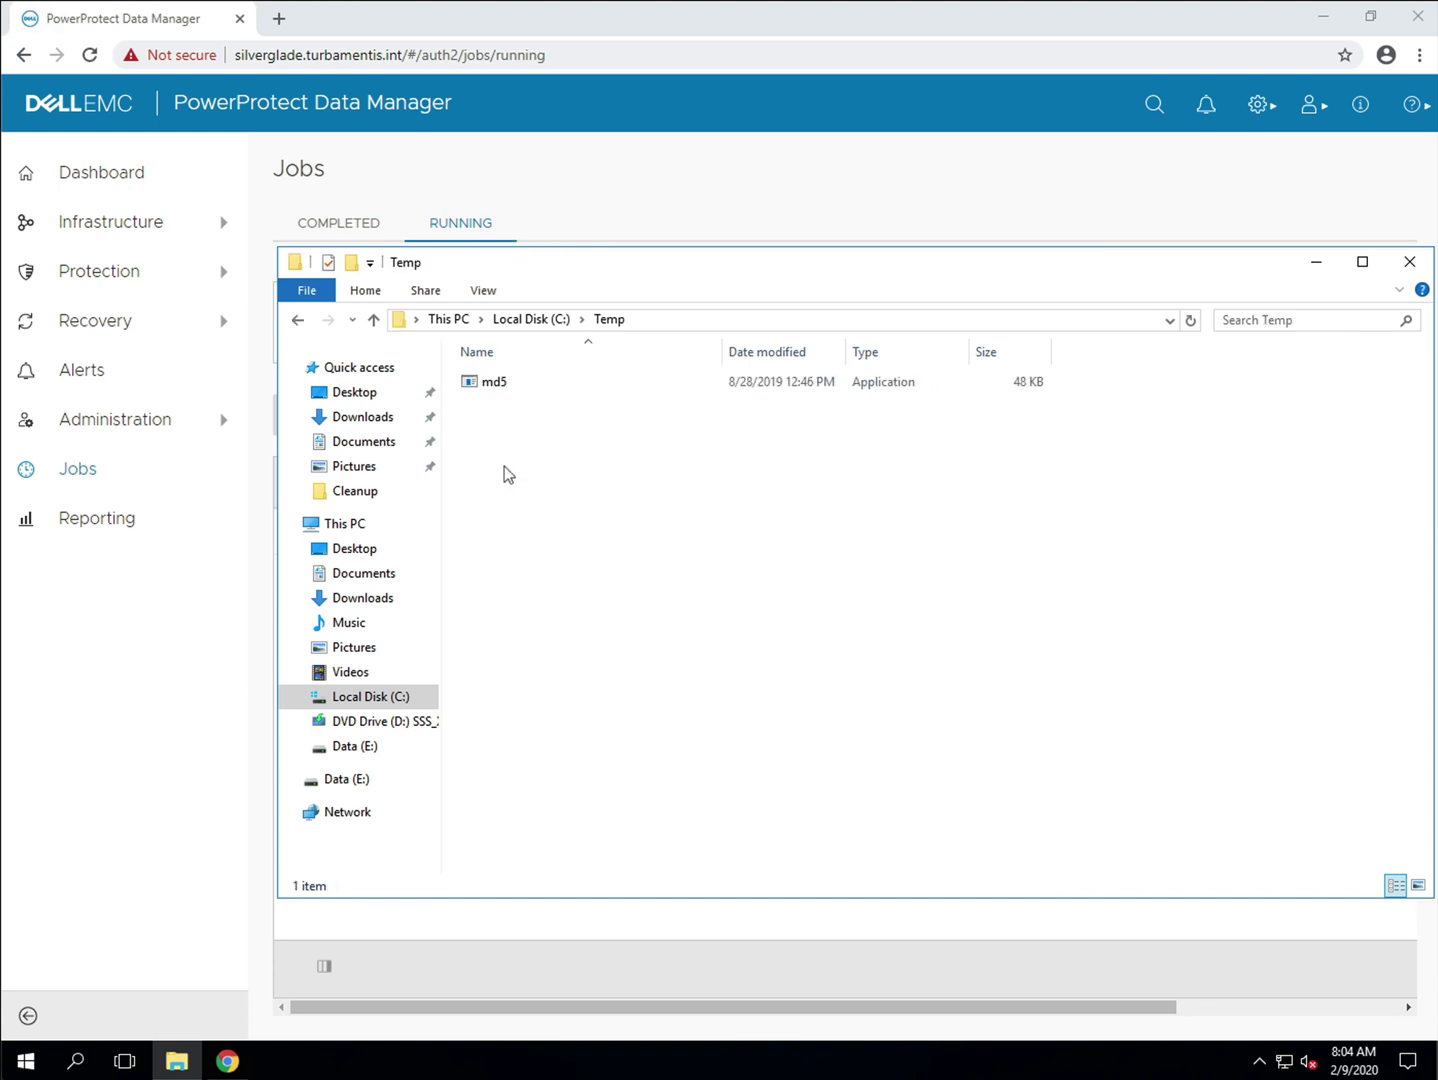
left_click(749, 385)
left_click(927, 183)
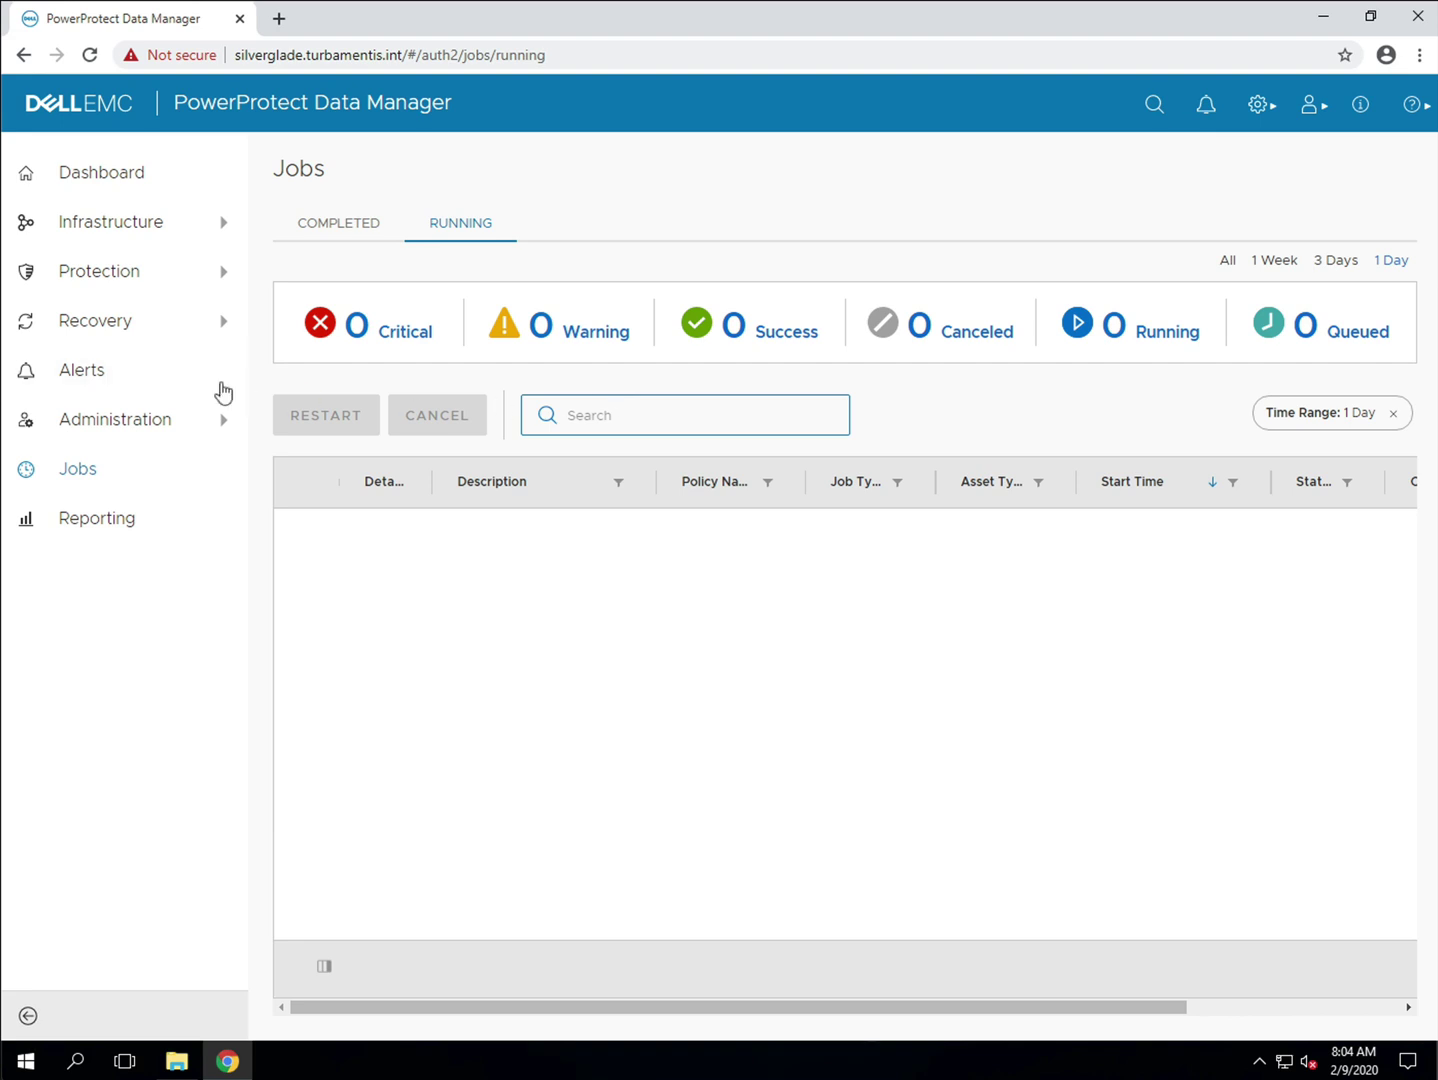
Step: View the completed File-level Restore to VM win01 job details: duration 00:01:39, 3 tasks succeeded
left_click(318, 230)
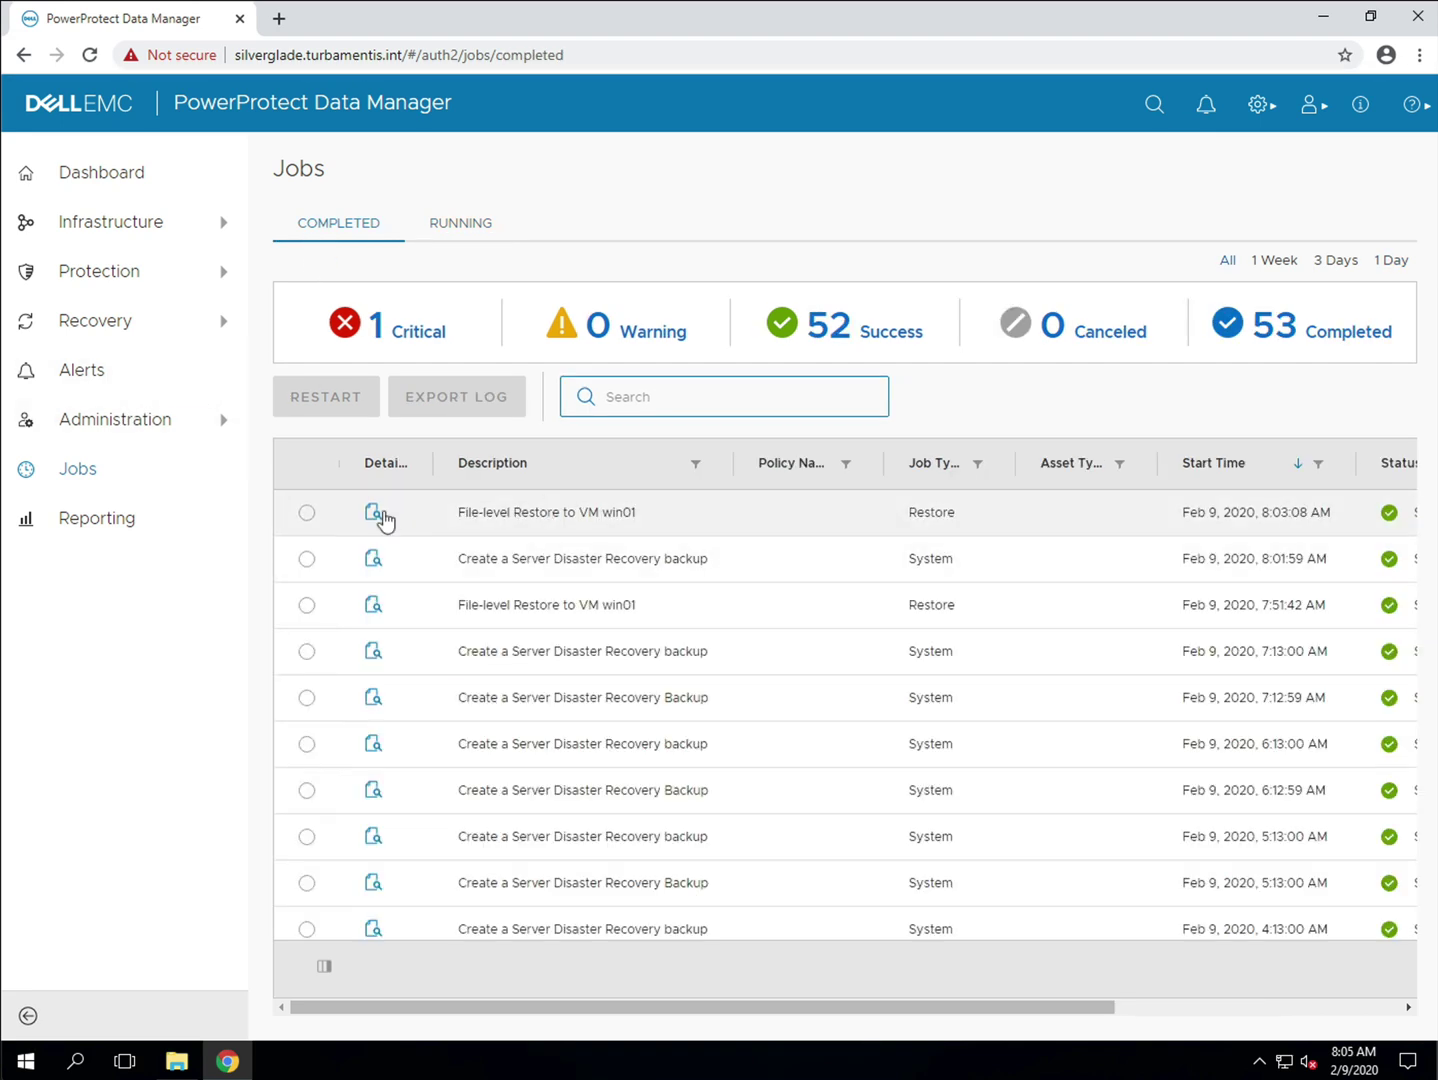
left_click(373, 515)
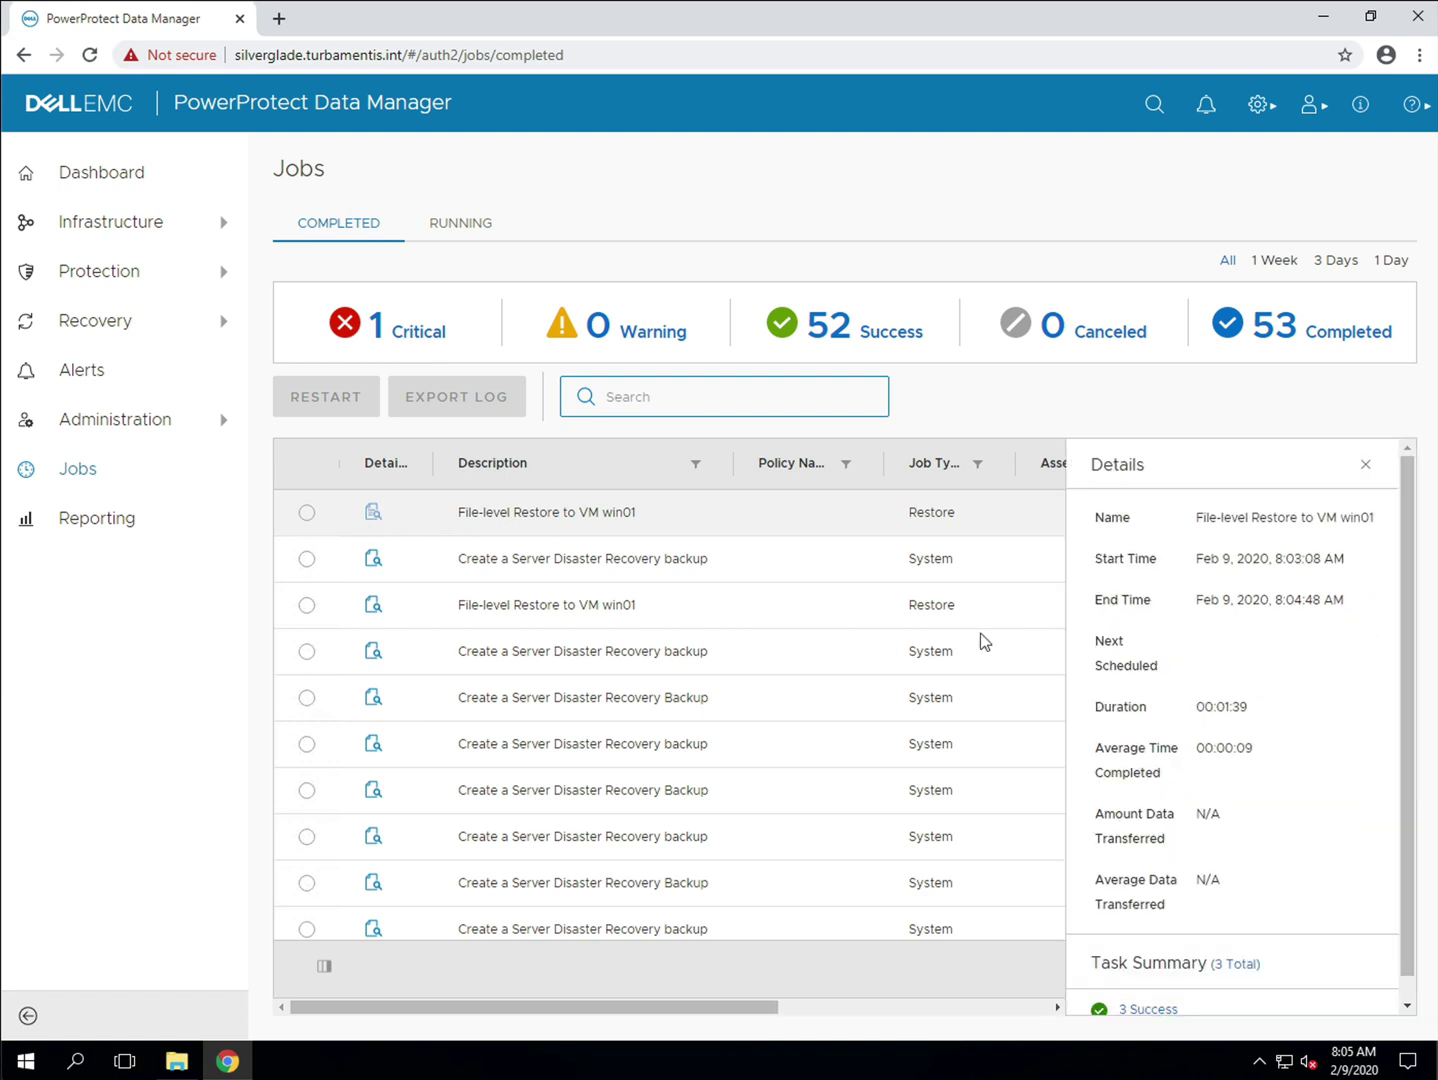
scroll(1260, 675, "down", 1)
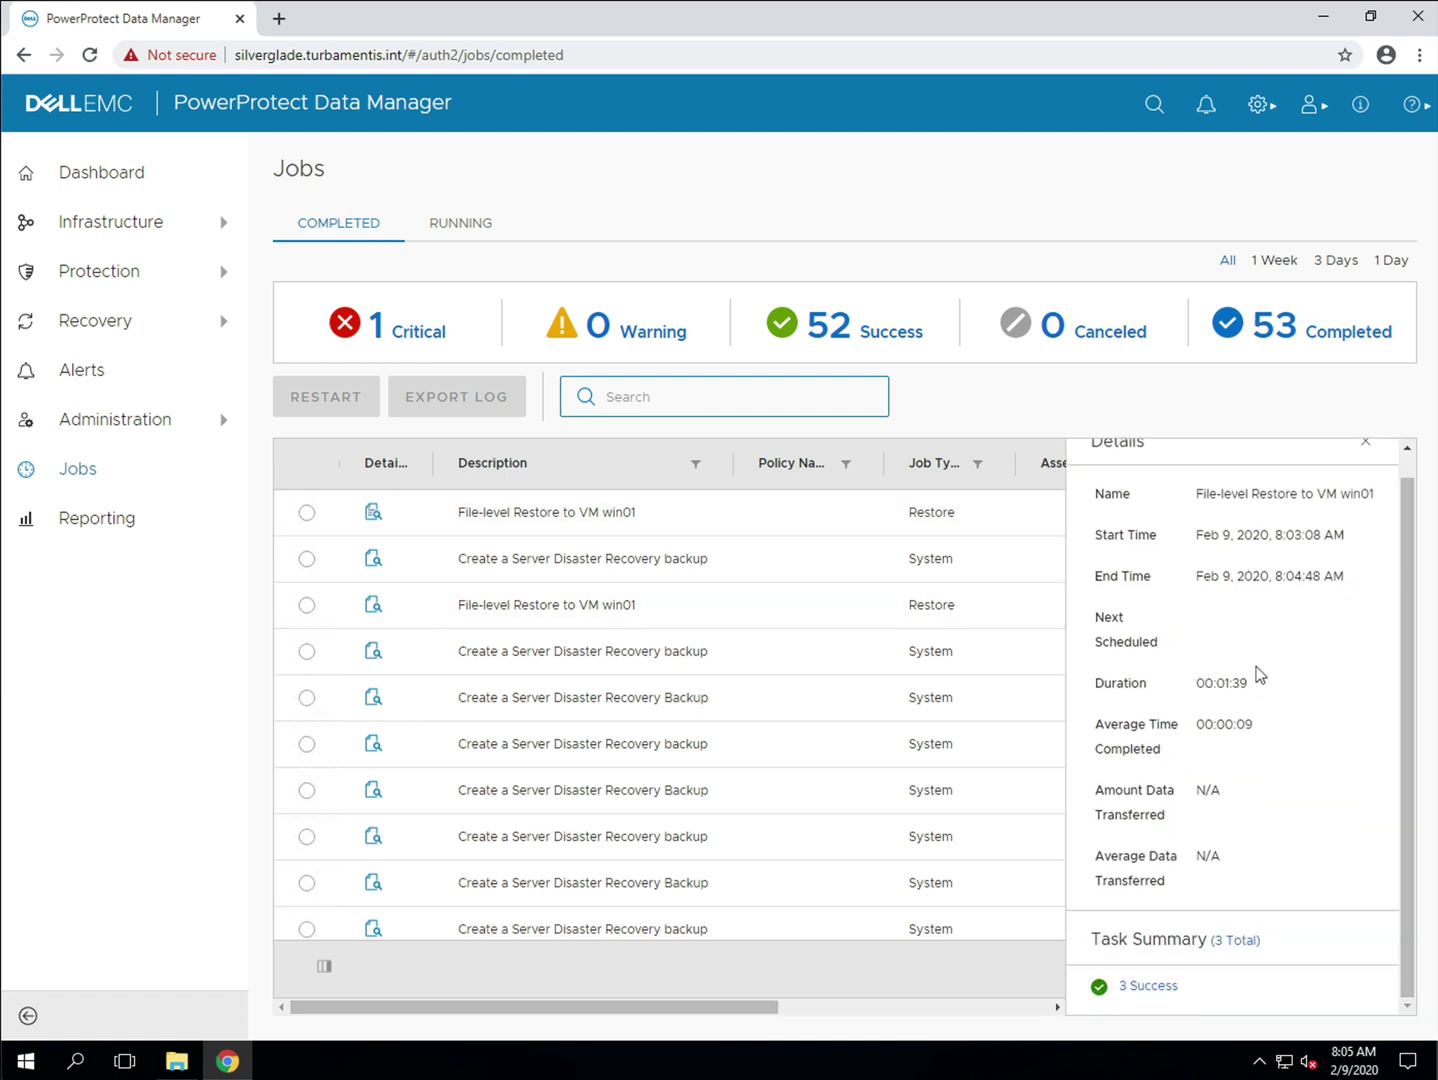
scroll(1258, 675, "up", 1)
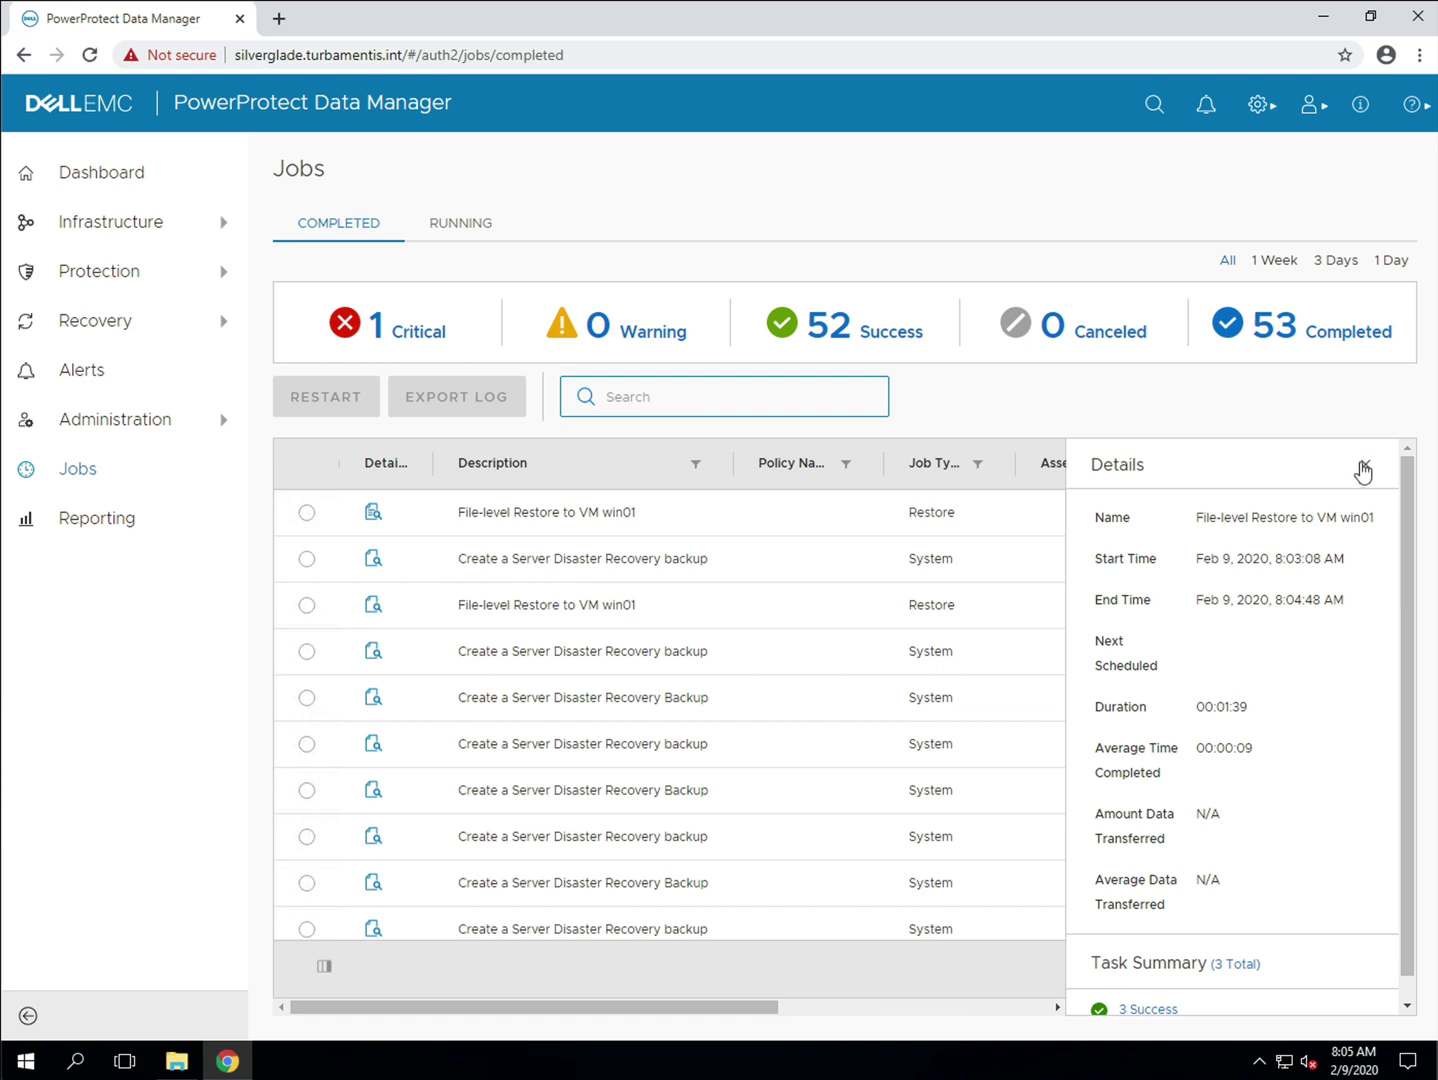